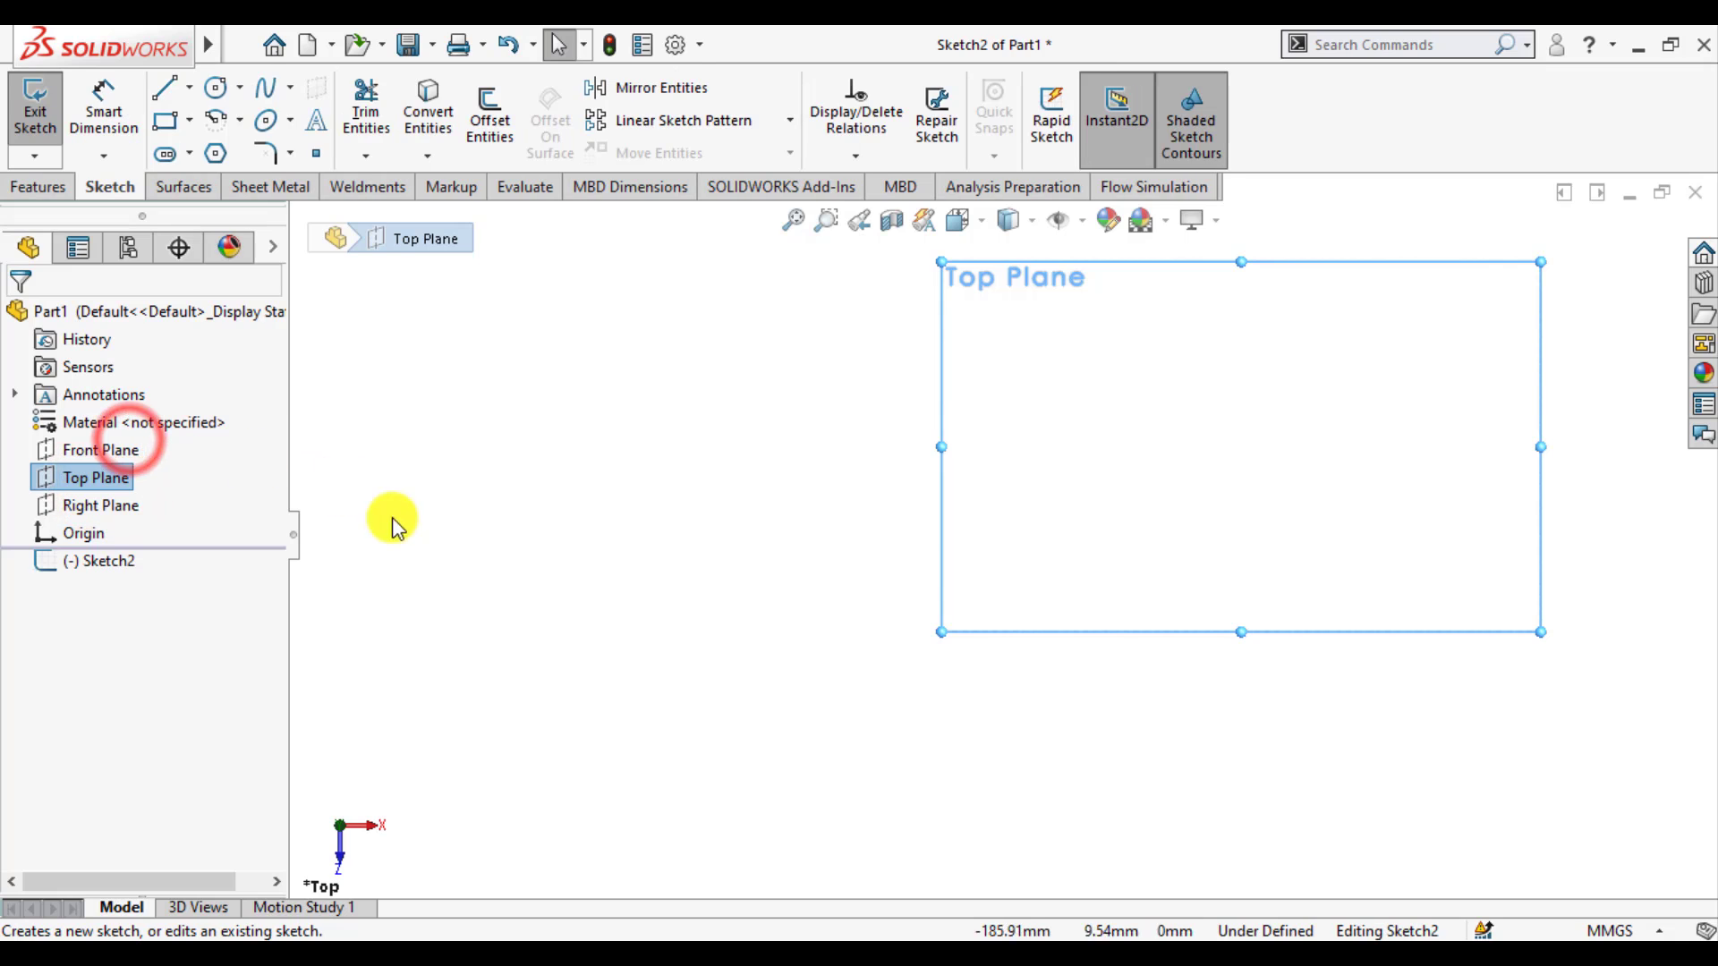
Step: Sketch a corner rectangle about 162 by 42 mm on the Top Plane, starting at the origin
left_click(468, 536)
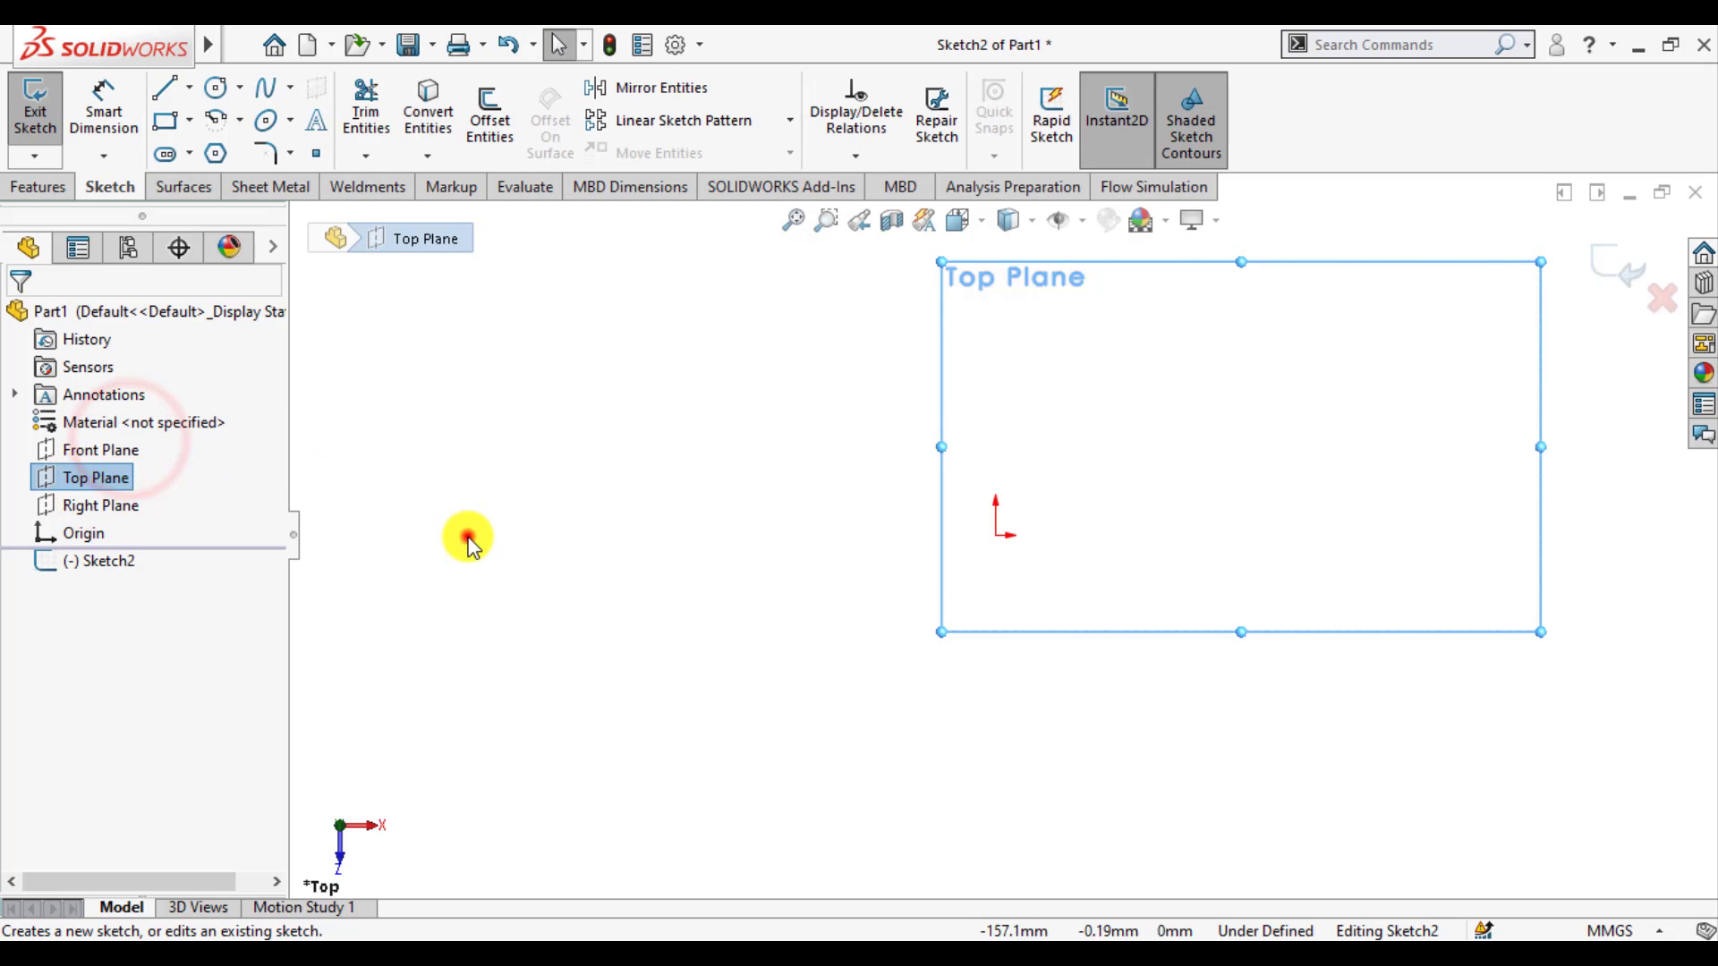
left_click(166, 122)
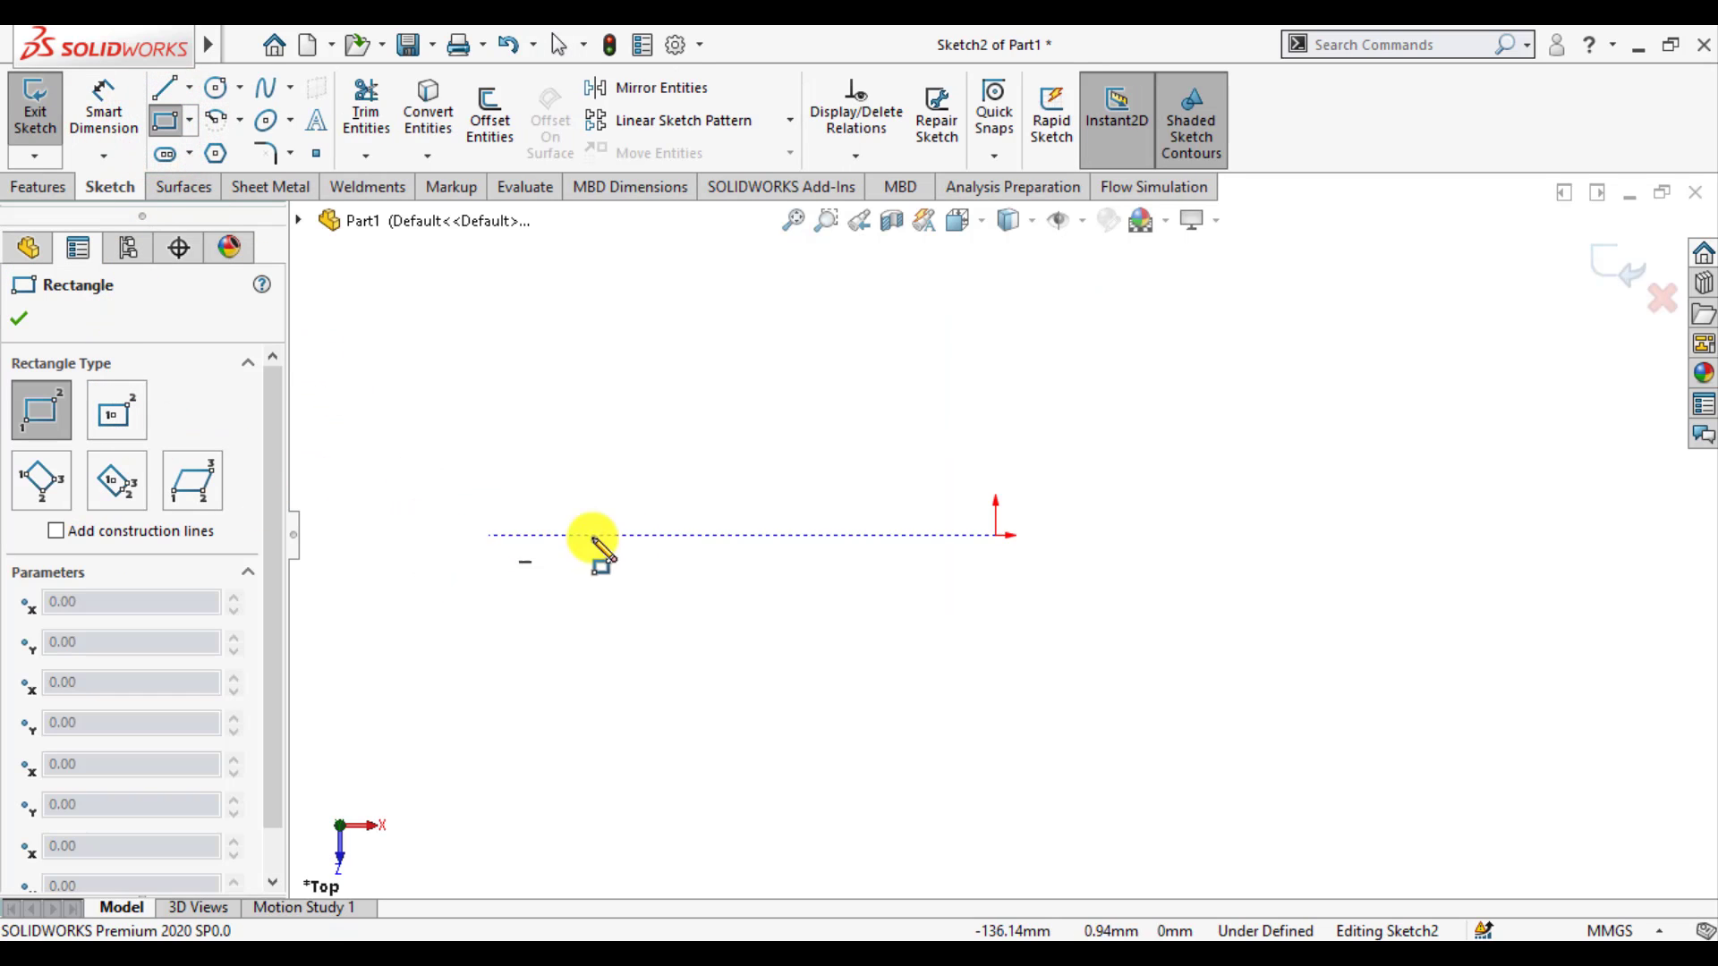
left_click(1000, 536)
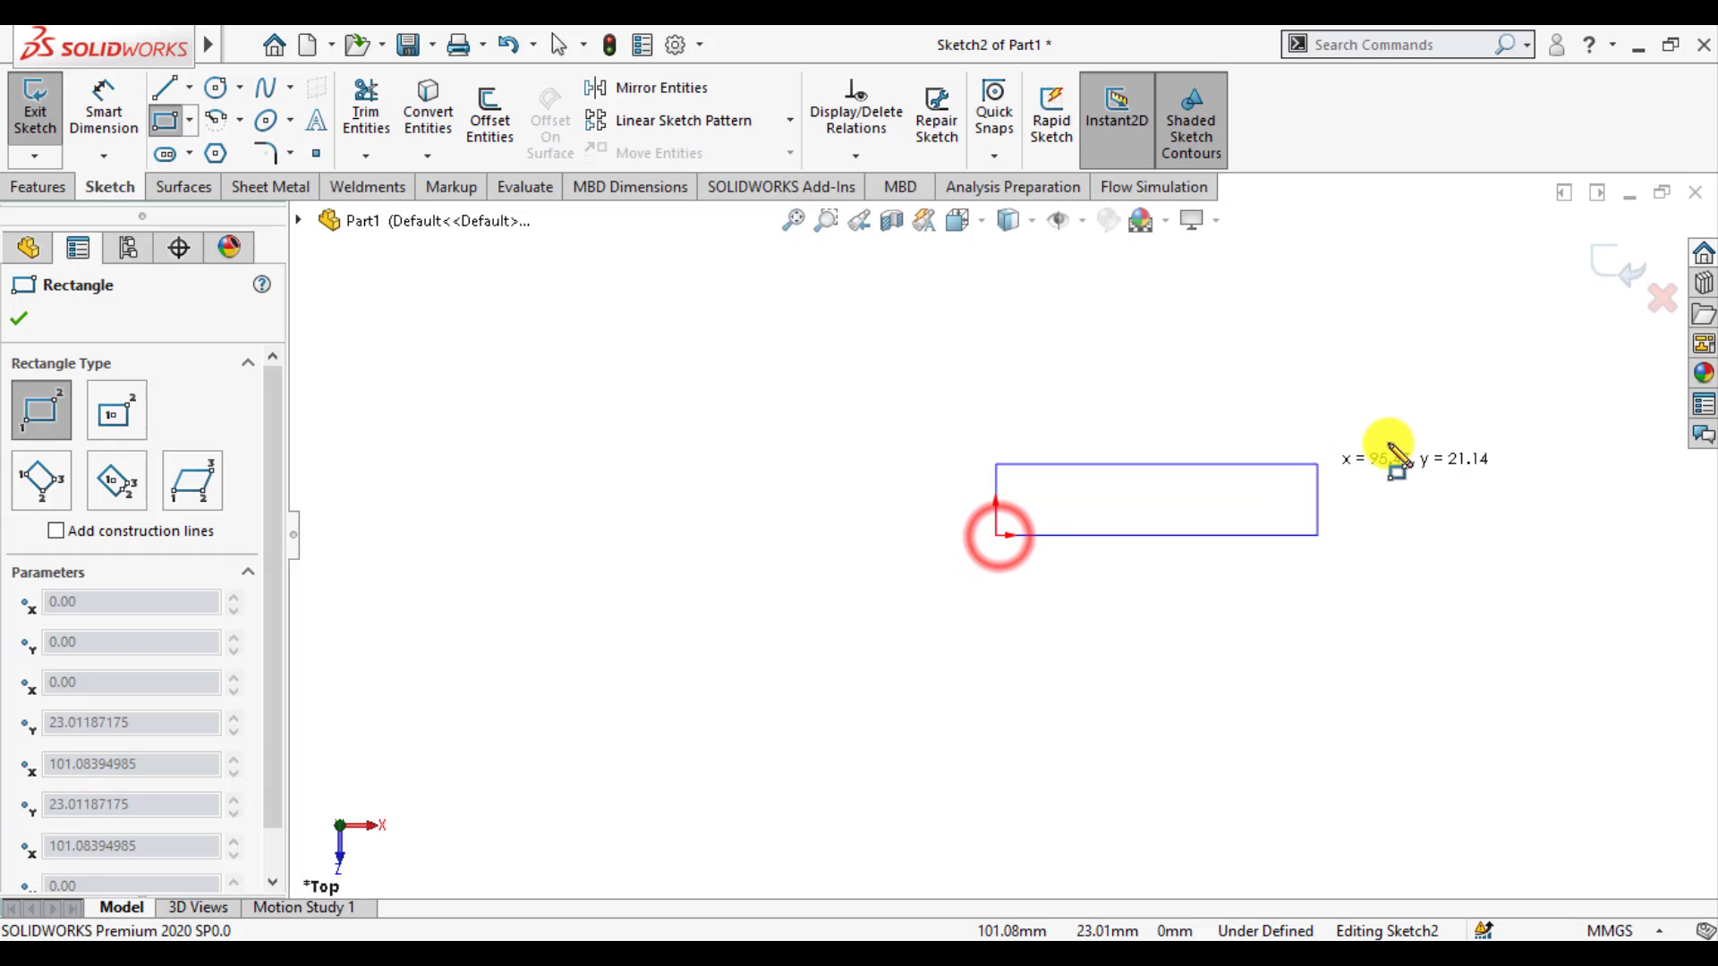
left_click(1541, 391)
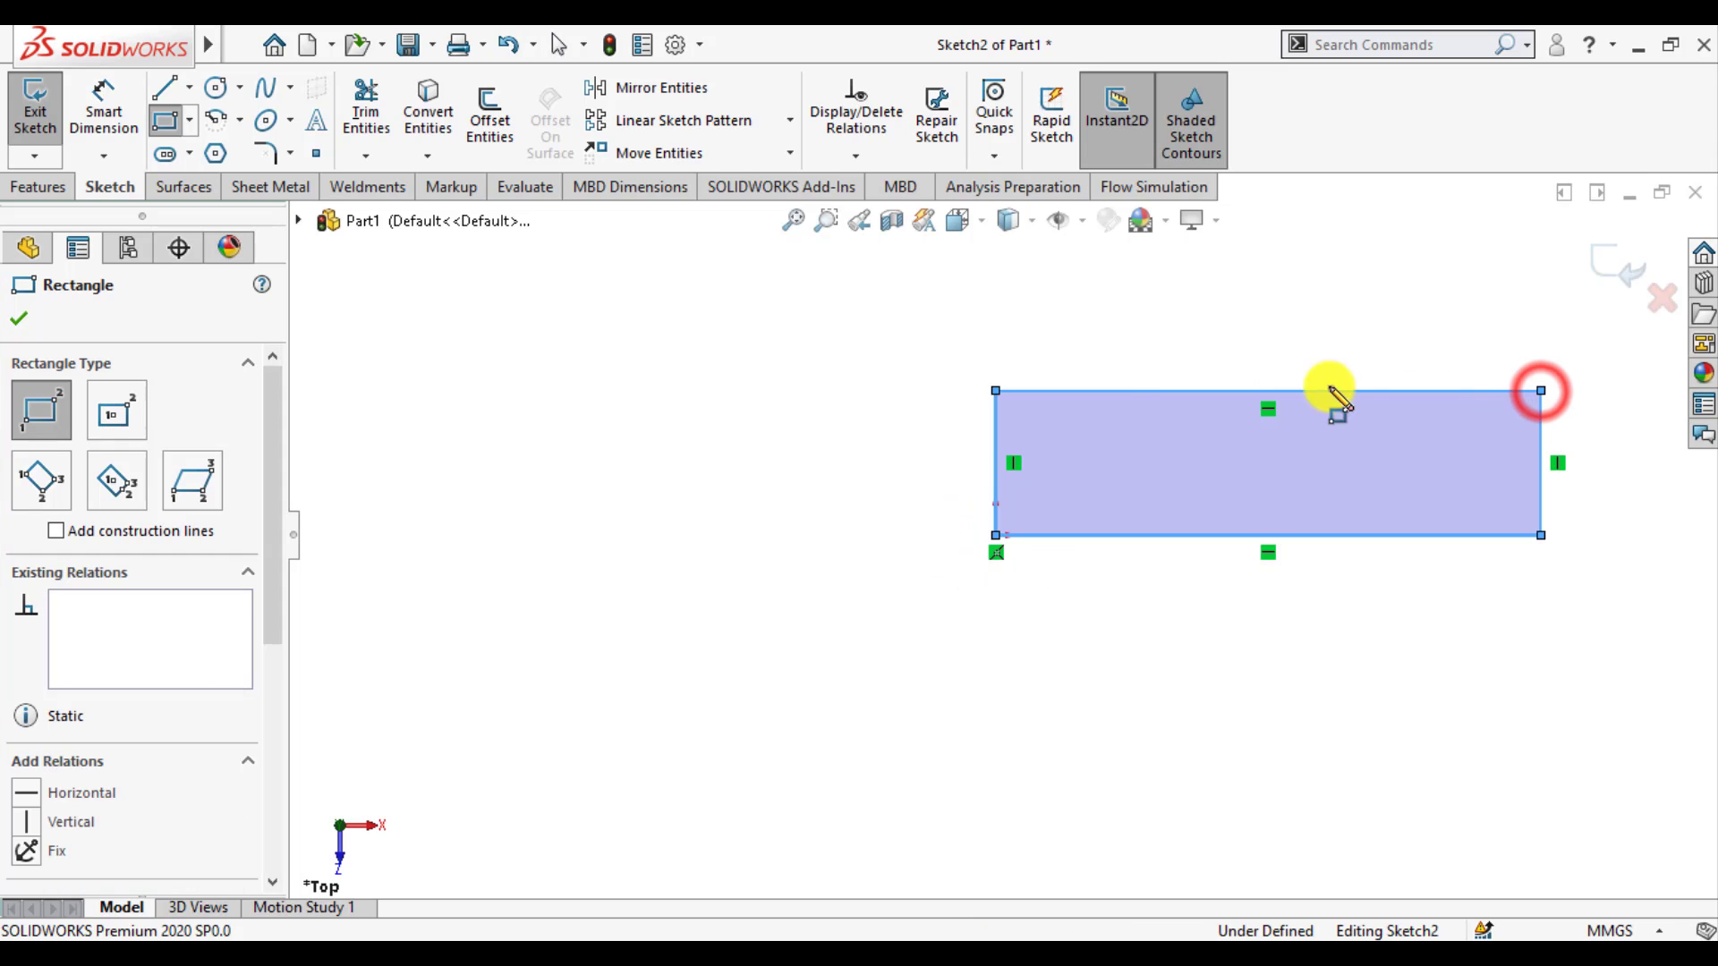
left_click(18, 318)
Step: Dimension the rectangle 160 mm long and 40 mm high, and finish the sketch
left_click(104, 94)
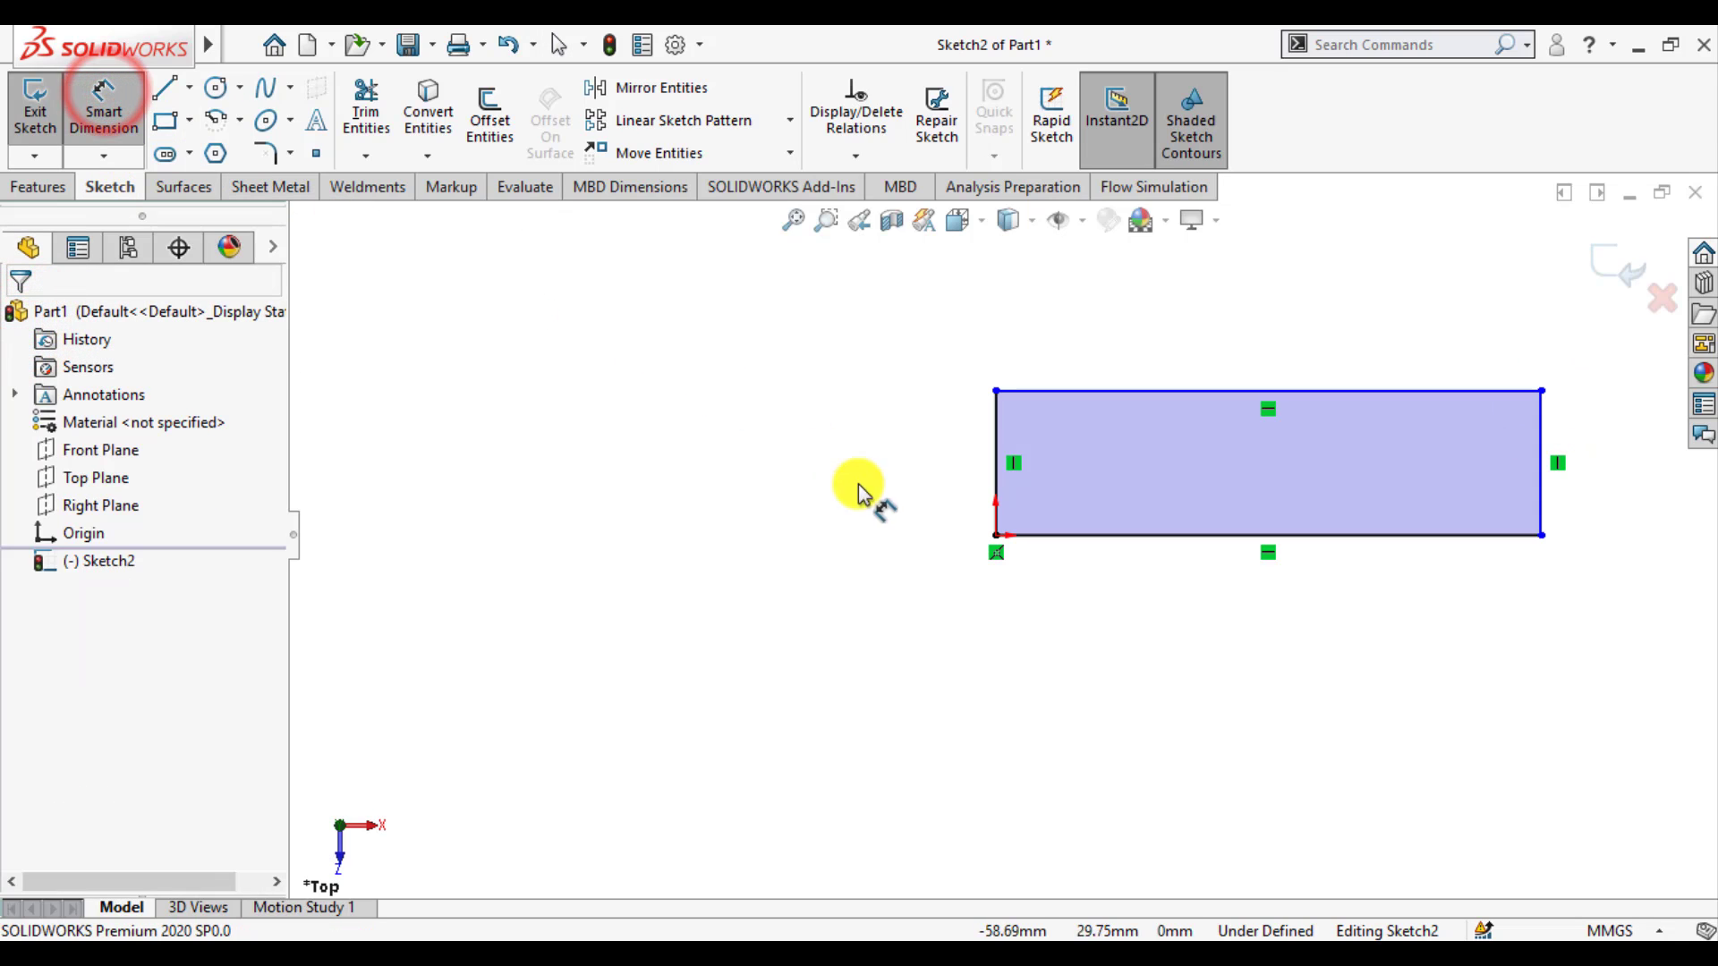
left_click(1114, 537)
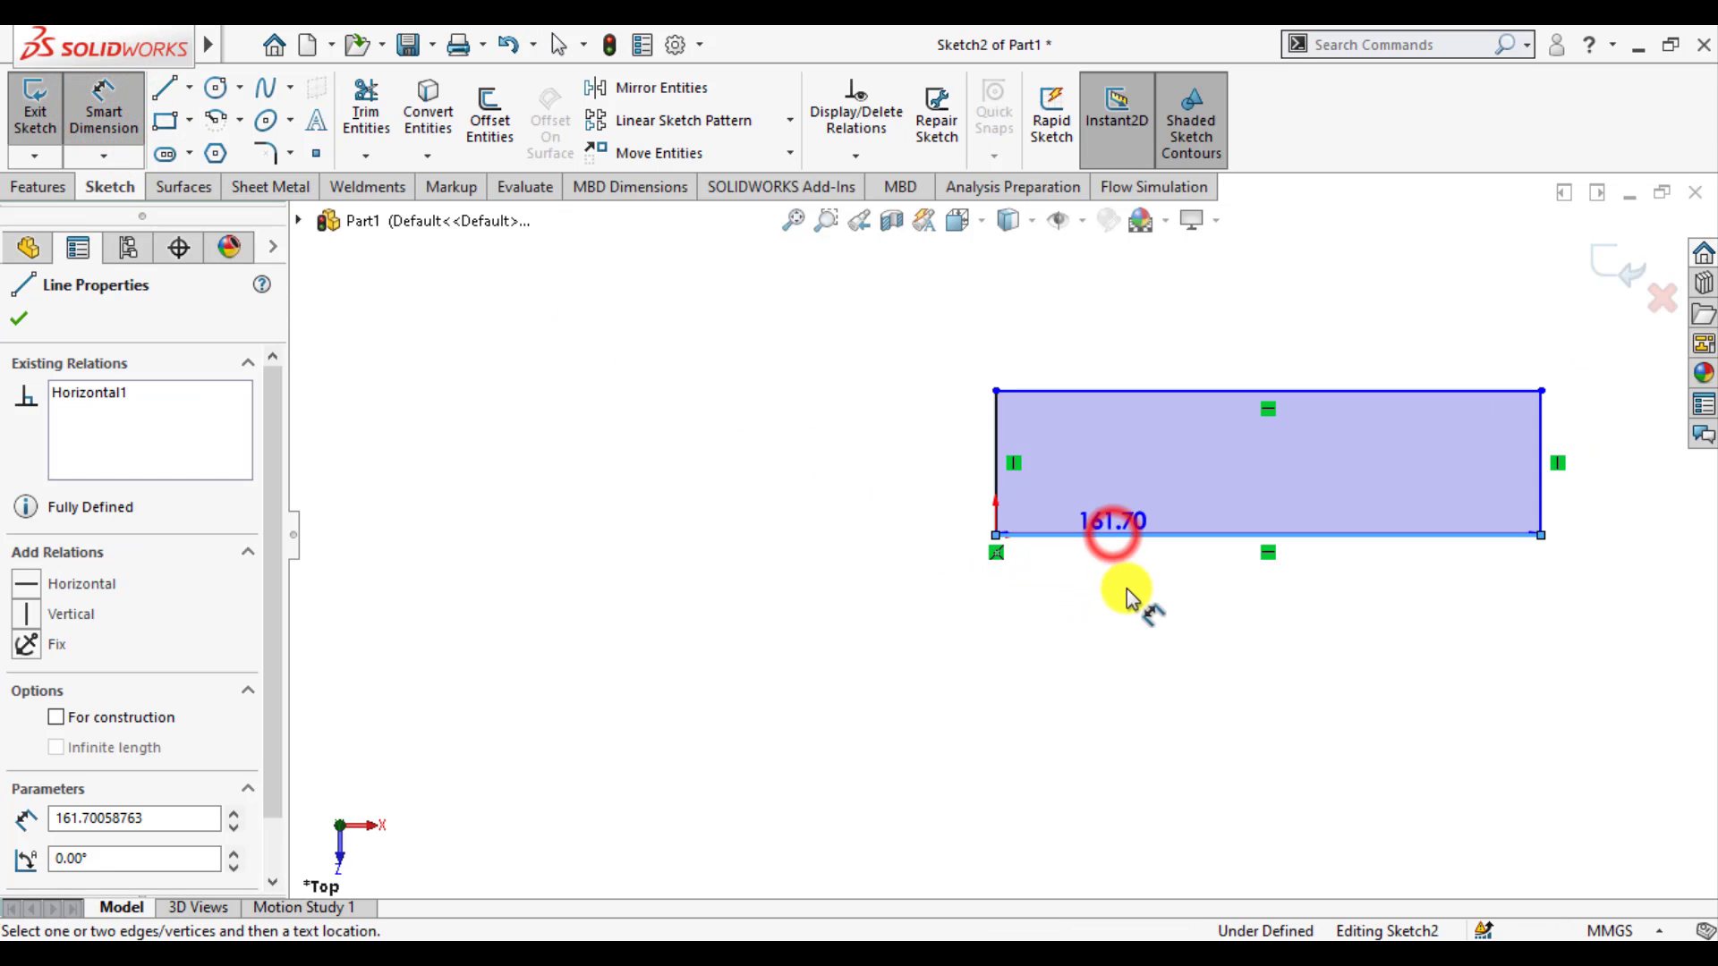
left_click(1138, 596)
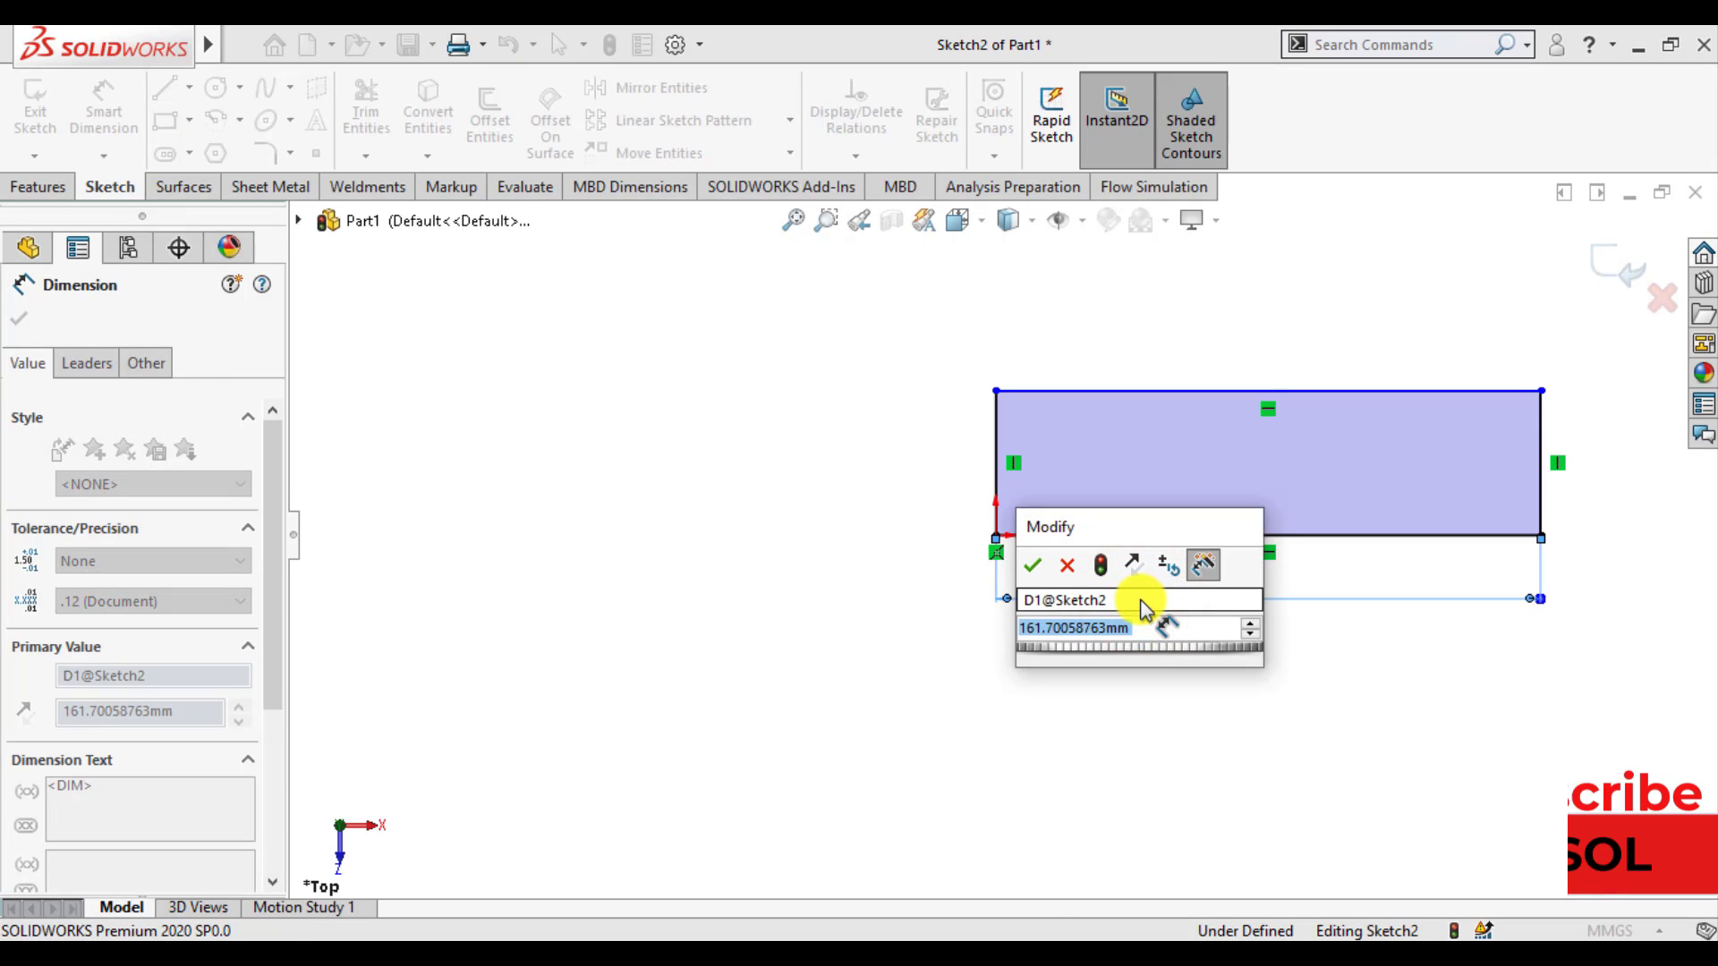
type("160")
key("Return")
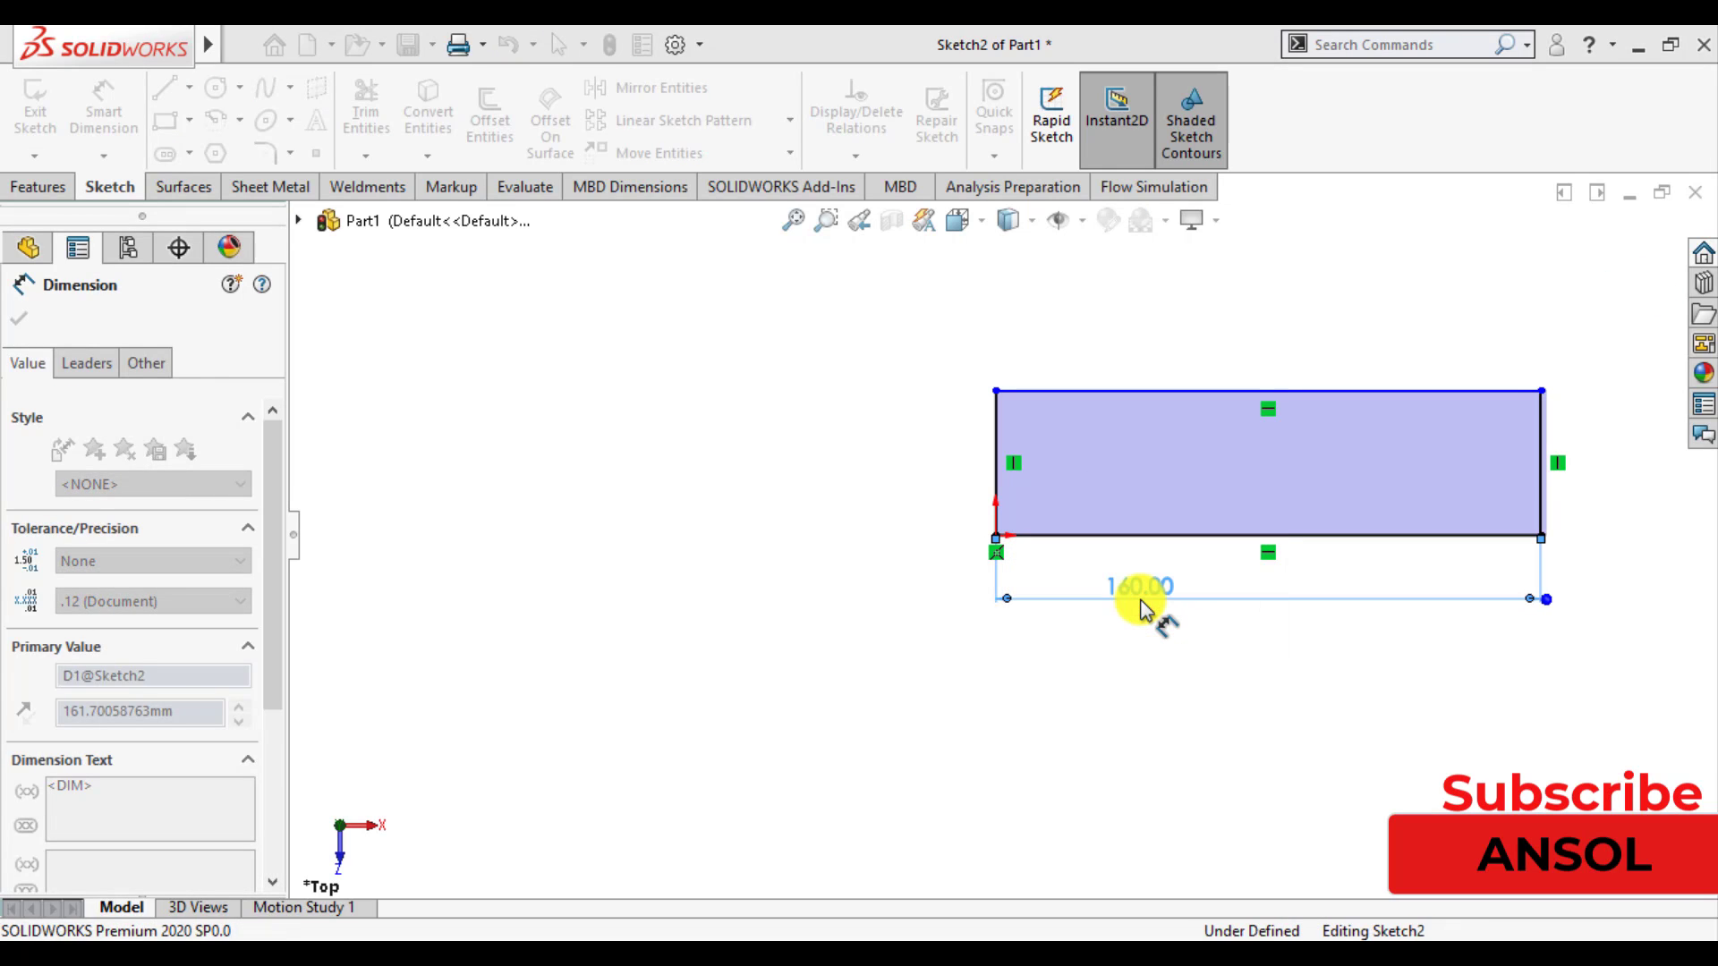
left_click(998, 450)
left_click(893, 473)
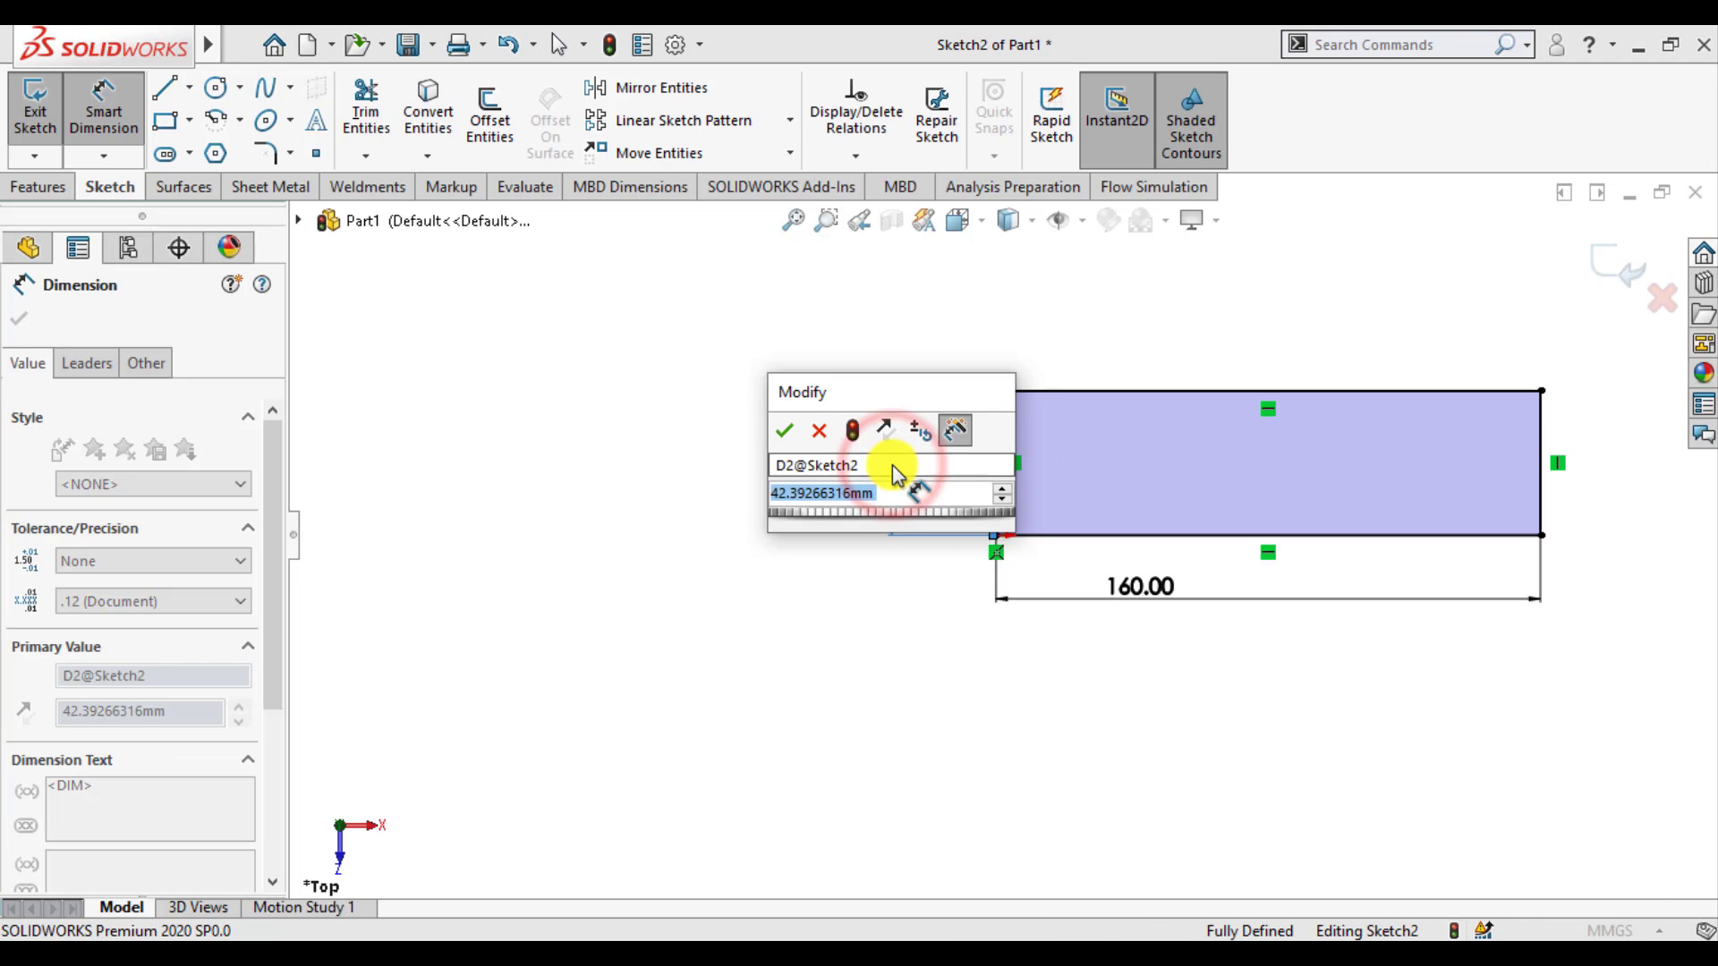
type("40")
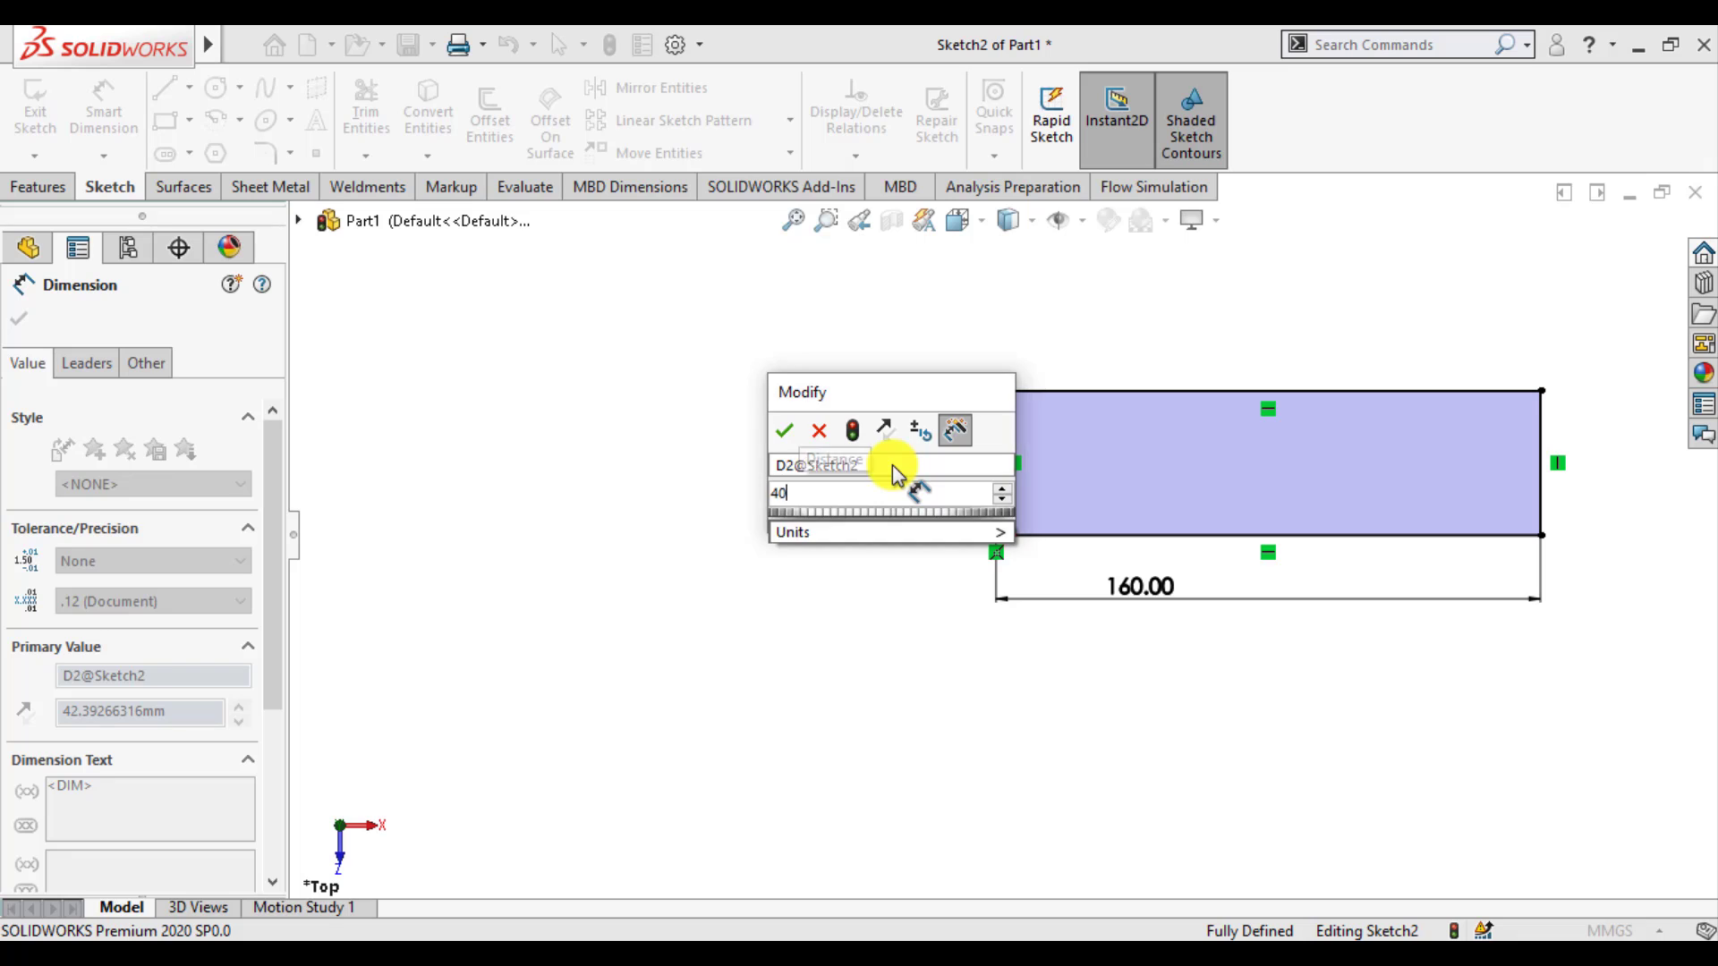
key("Return")
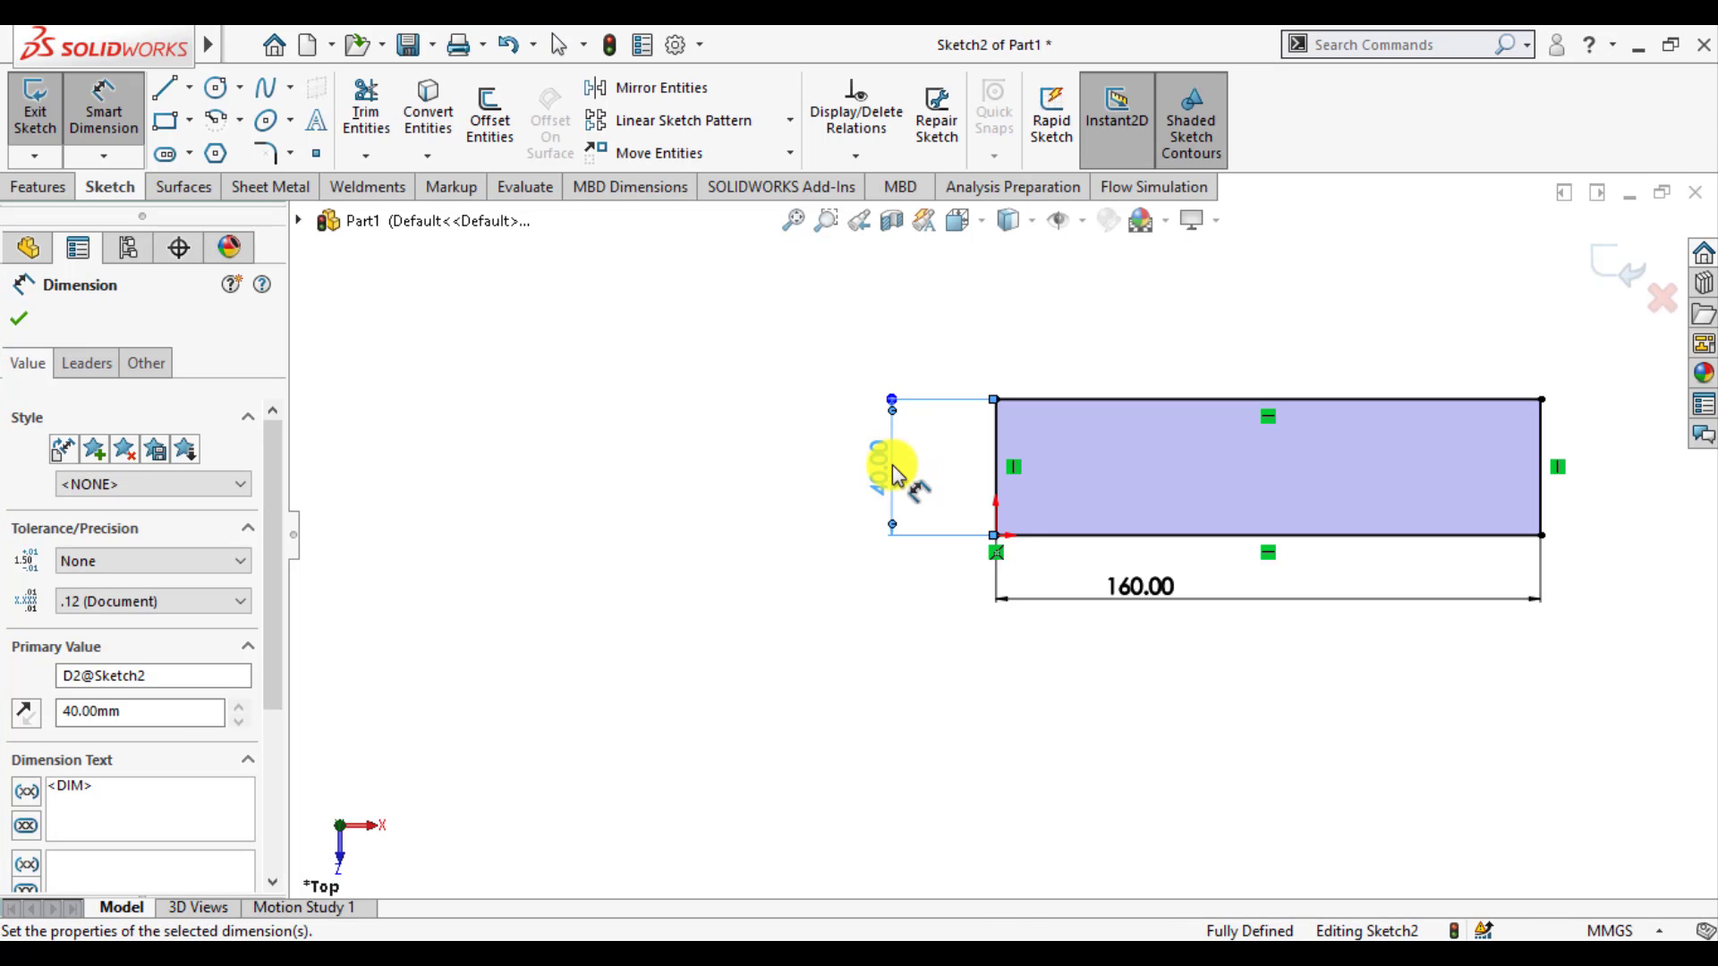
left_click(16, 316)
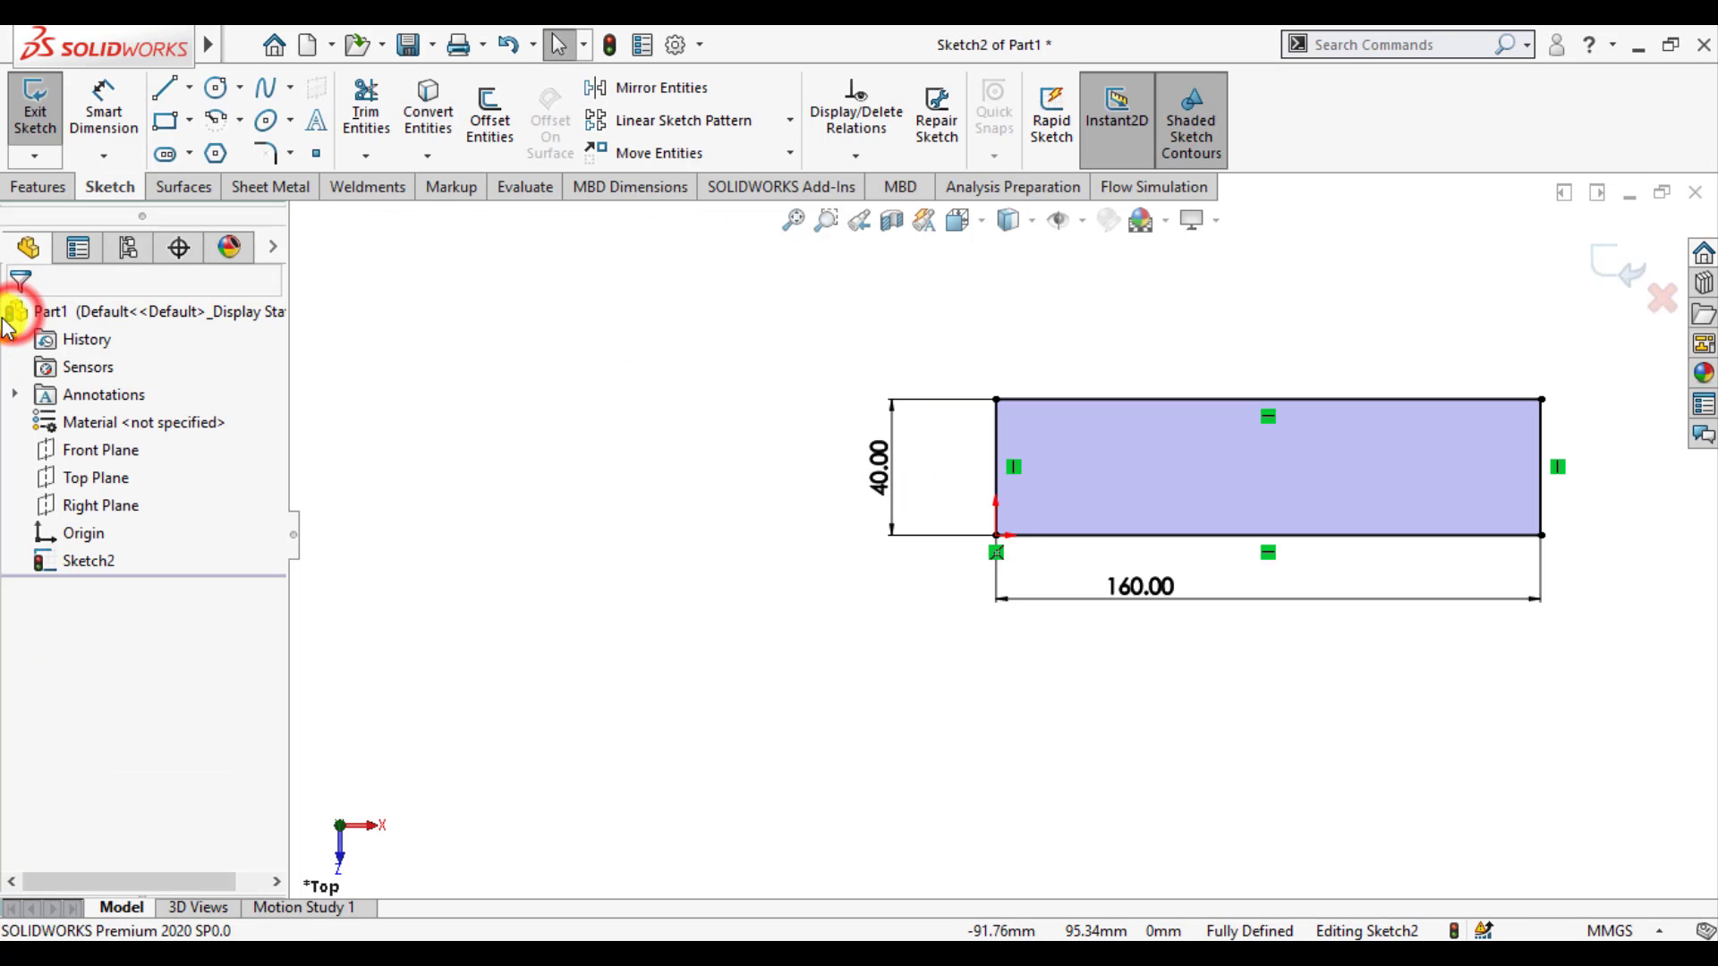
left_click(1622, 266)
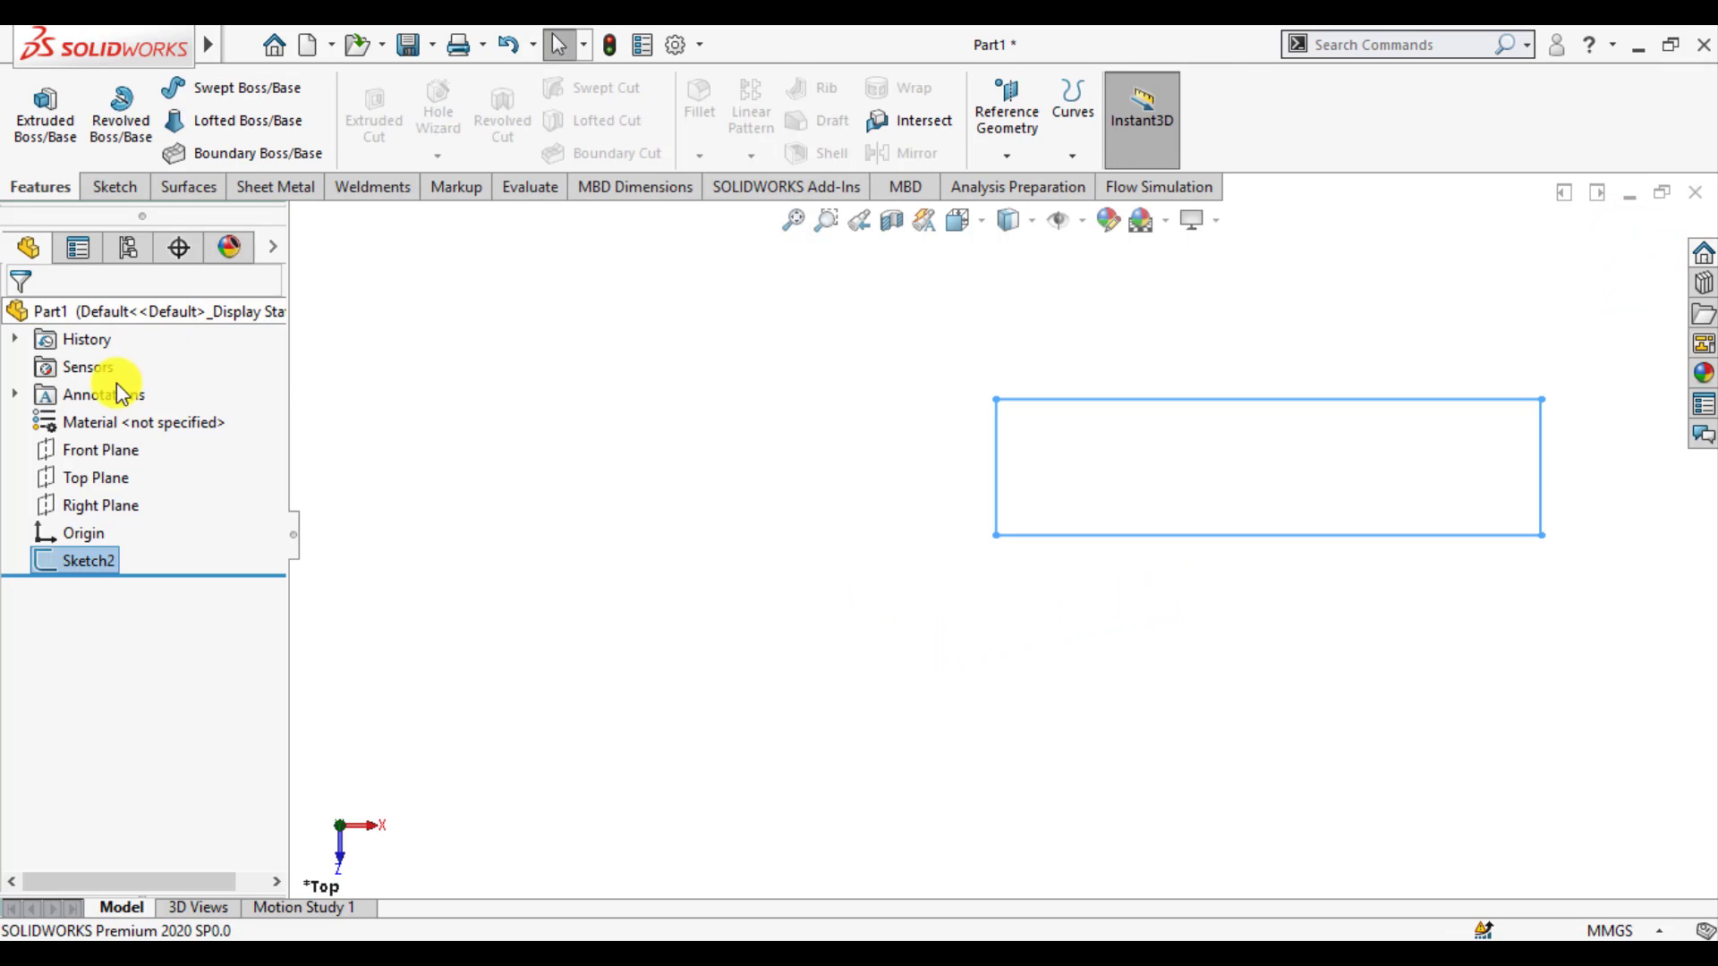
Step: Extrude the rectangle as a blind boss with a depth of 5 mm
left_click(53, 112)
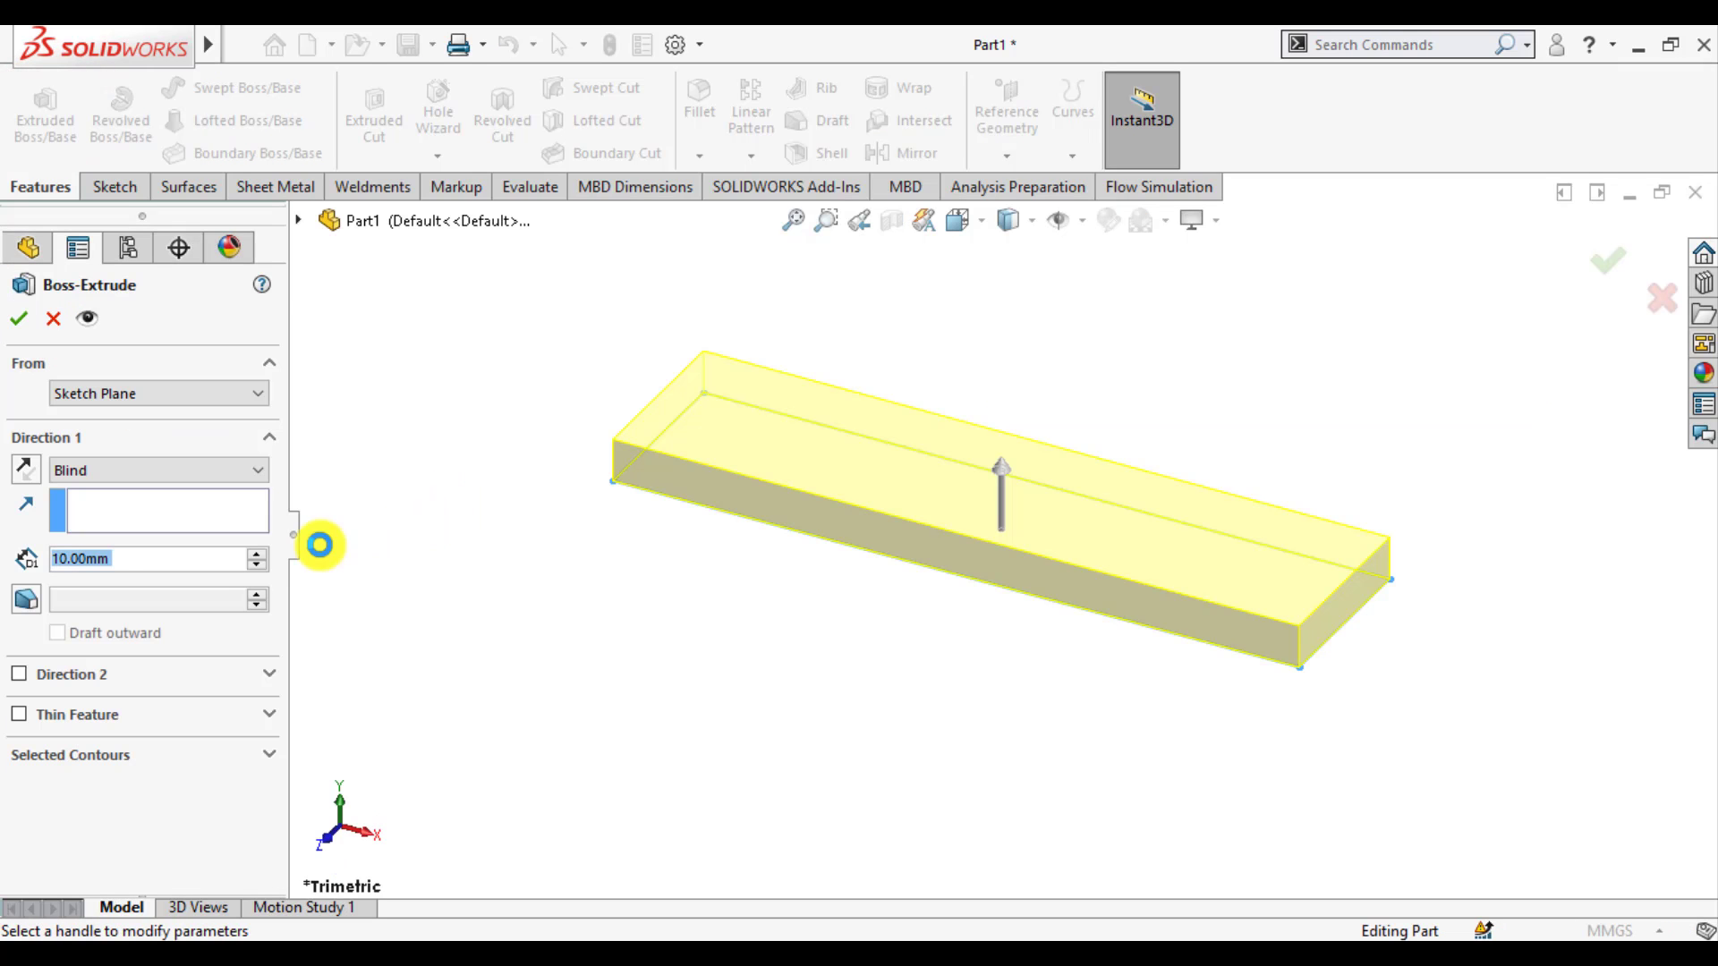
type("5")
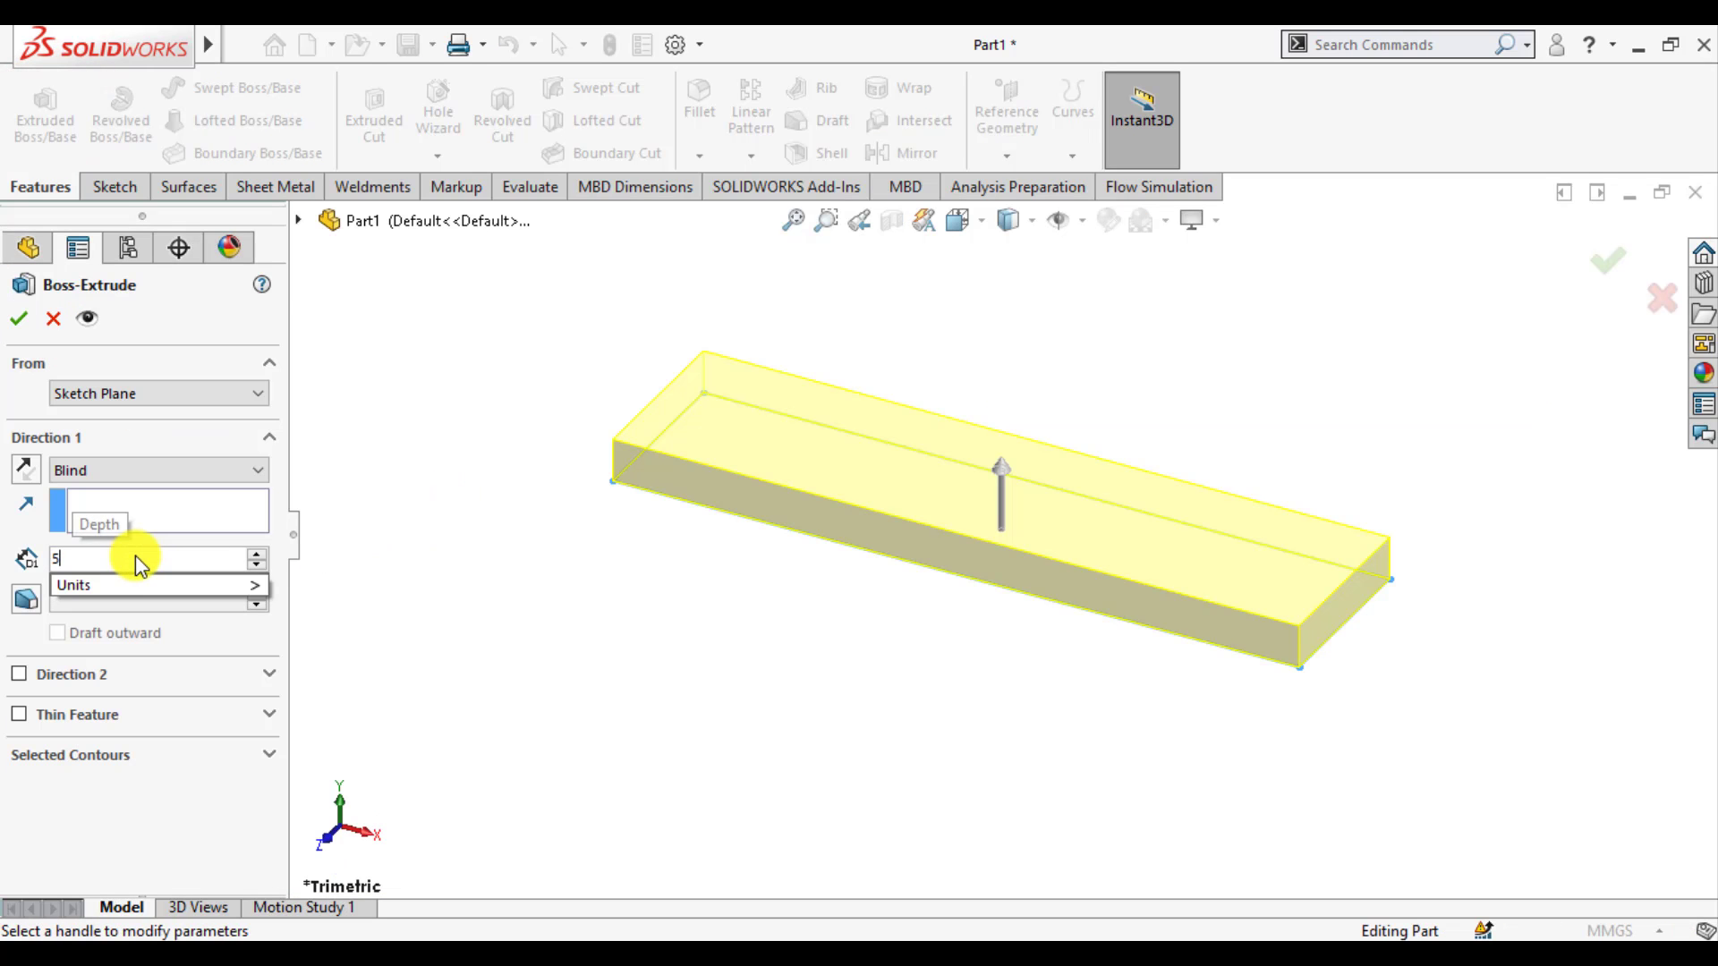
key("Return")
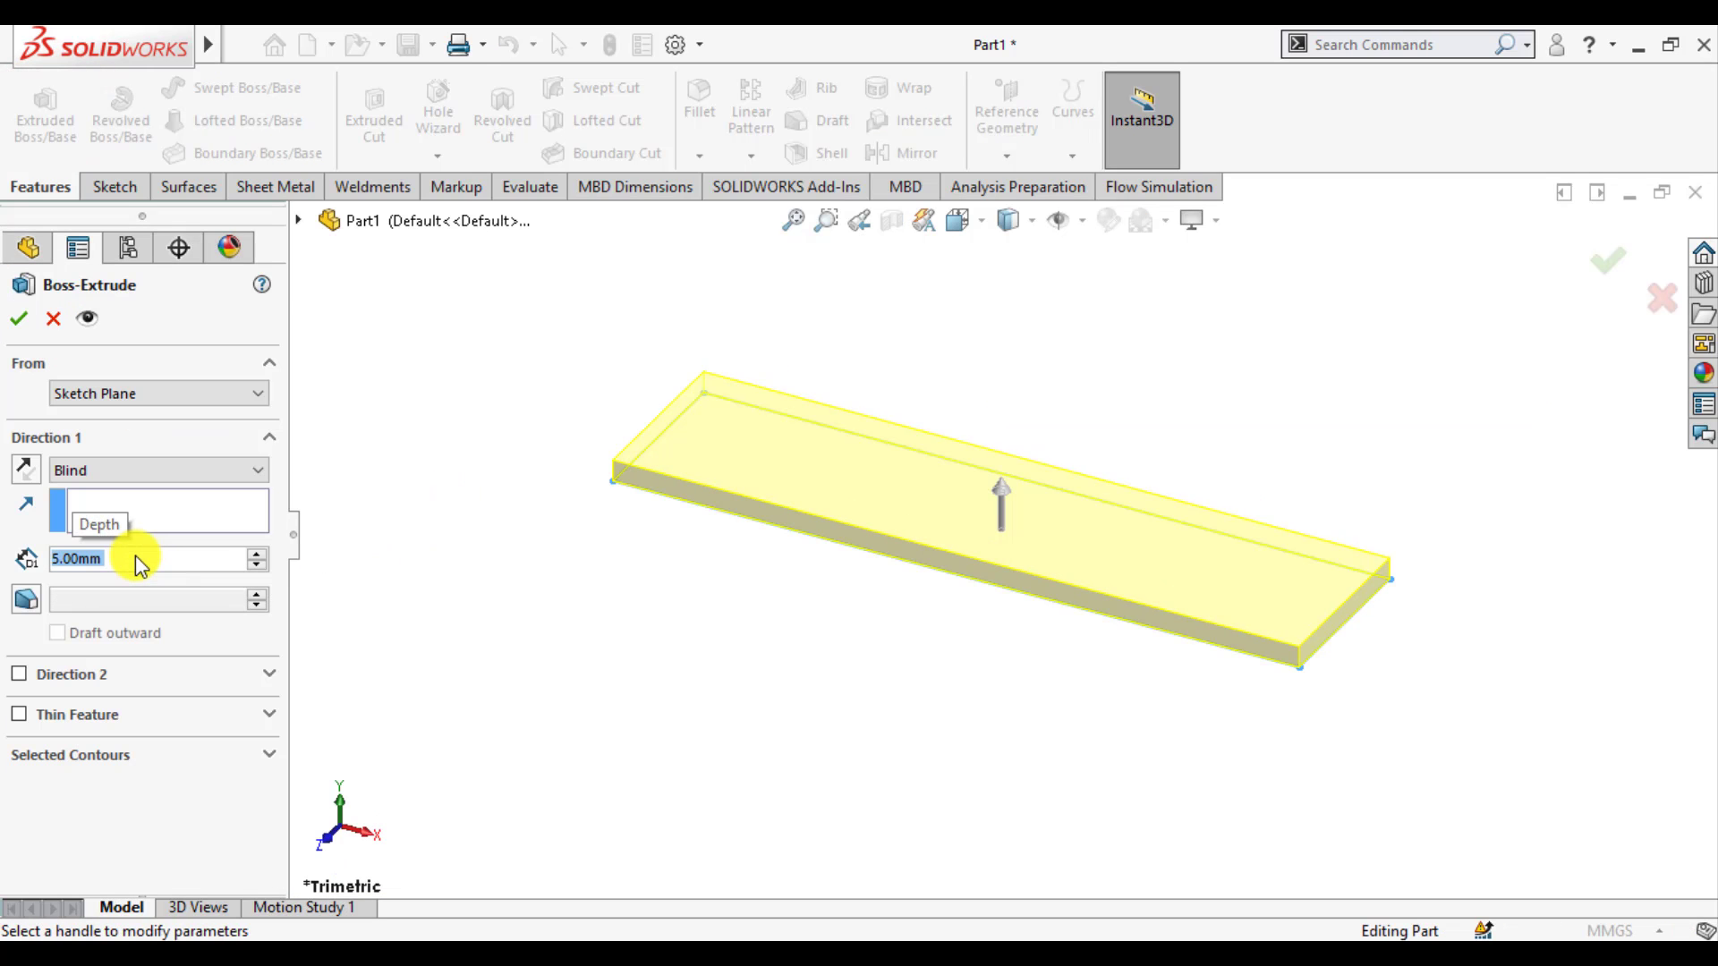
left_click(14, 319)
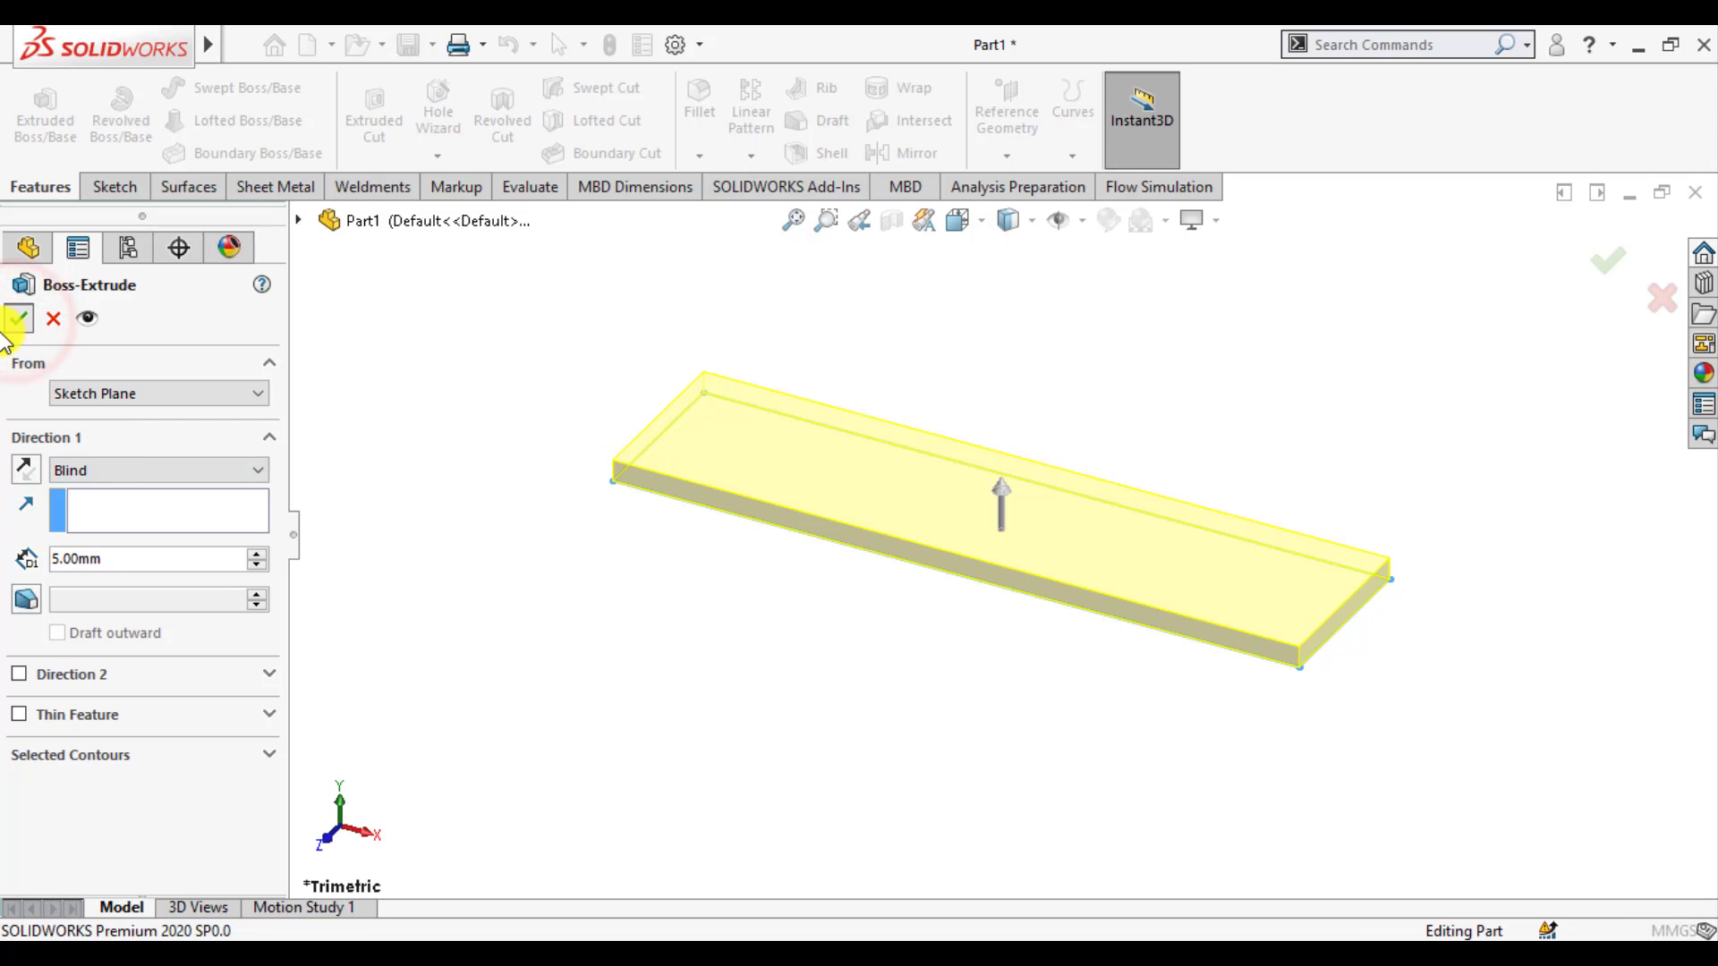
left_click(509, 556)
Step: Start a sketch on the plate's top face and draw a circle about 8 mm in diameter near the left edge, level with its midpoint
middle_click_drag(541, 595, 850, 561)
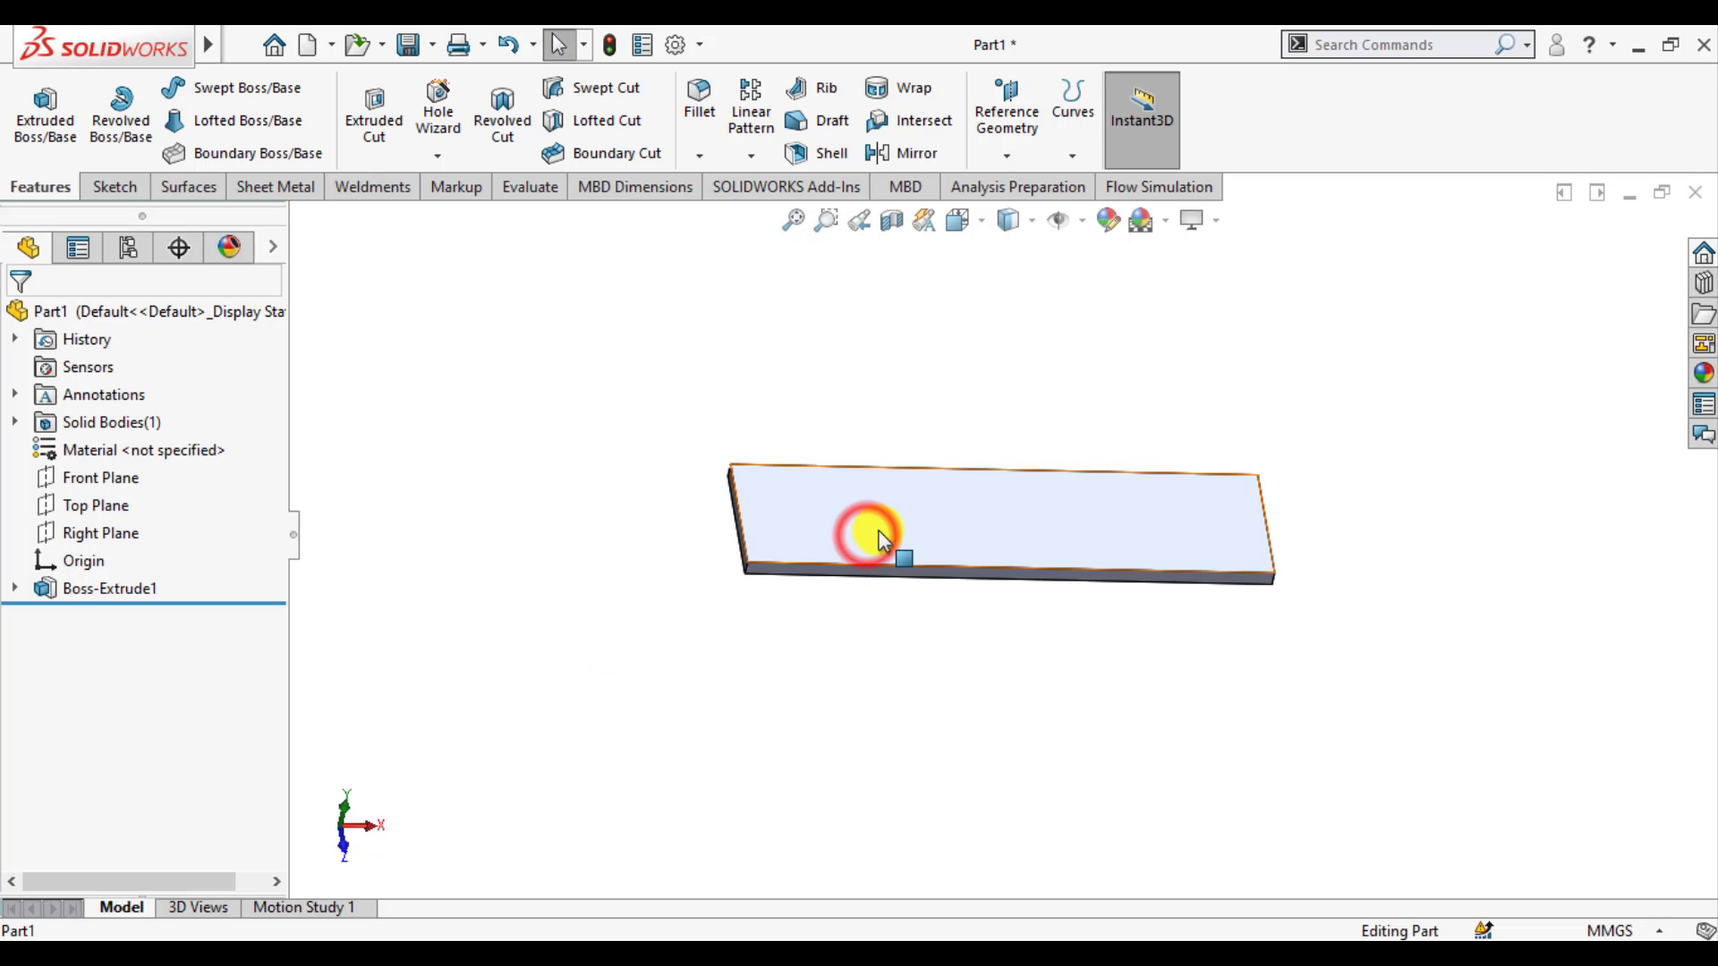
left_click(895, 511)
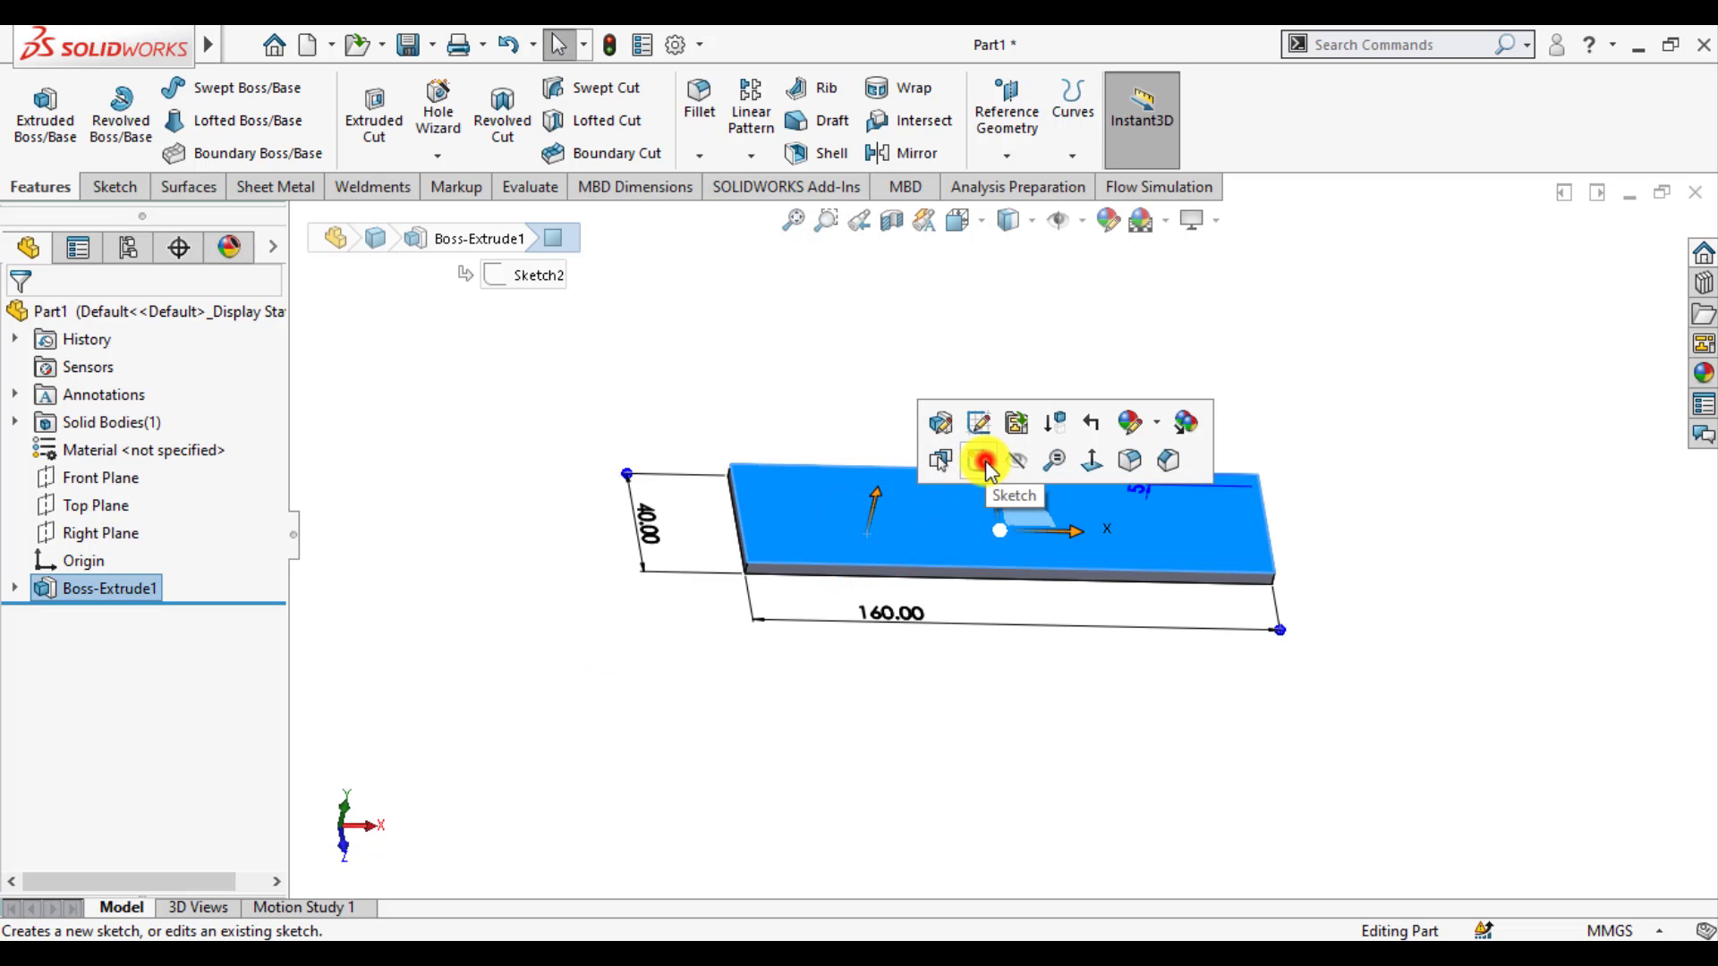
left_click(984, 463)
left_click(504, 564)
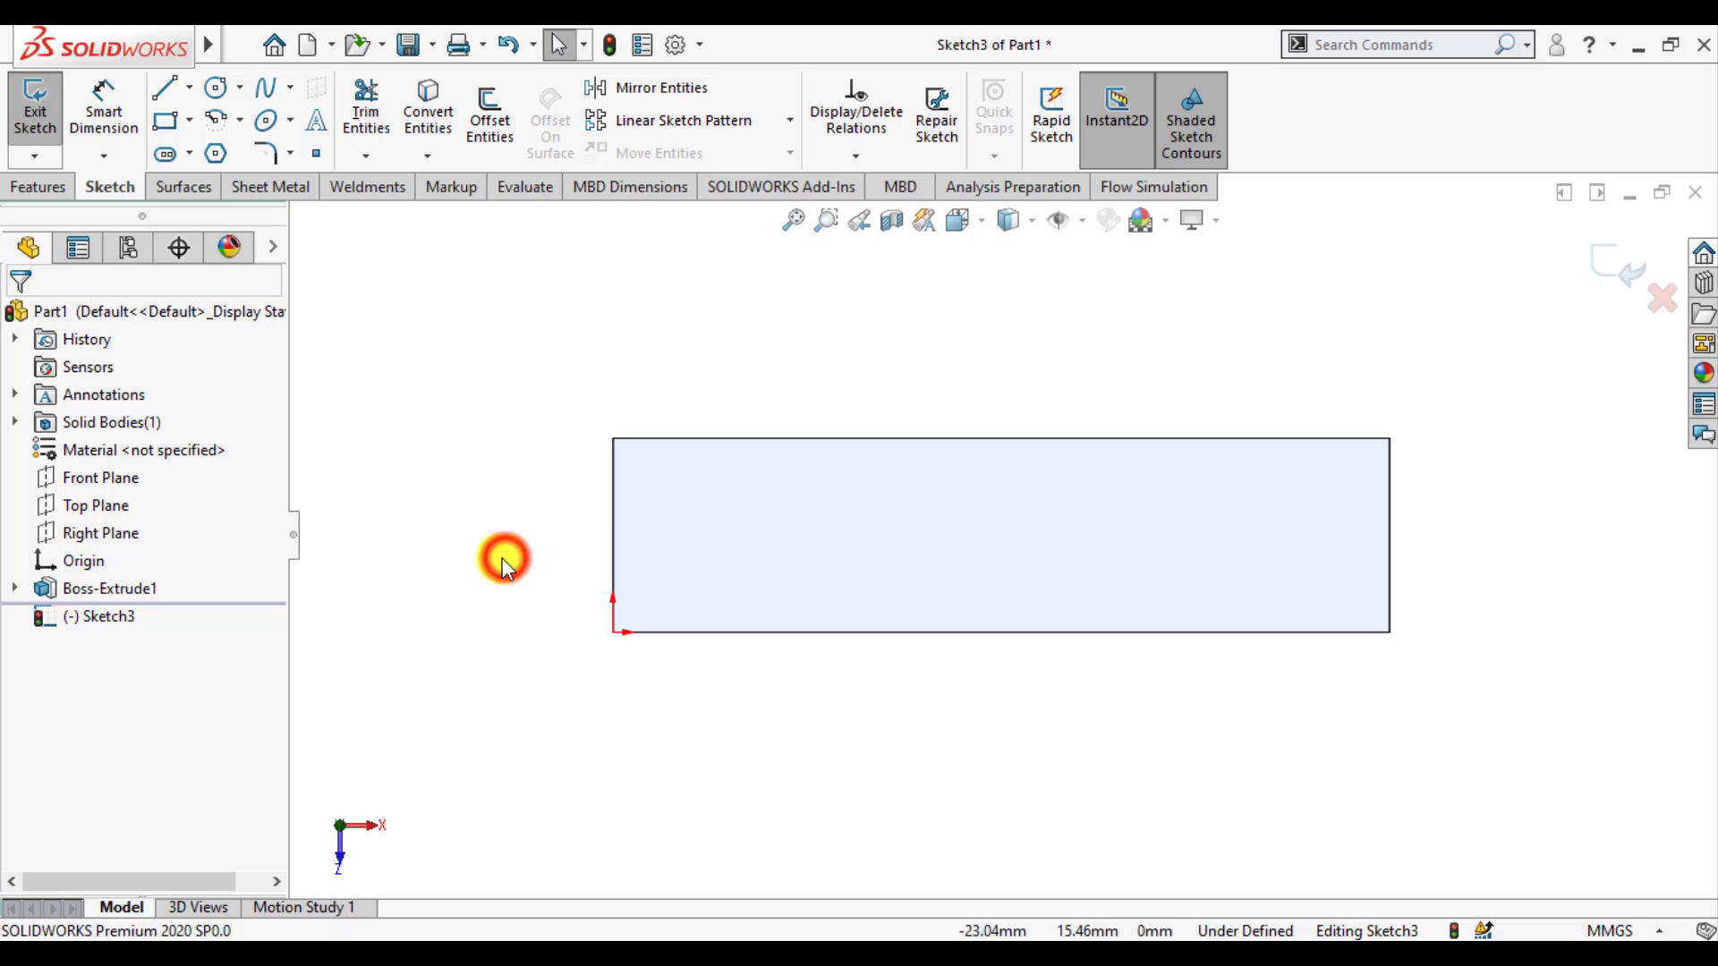
left_click(215, 87)
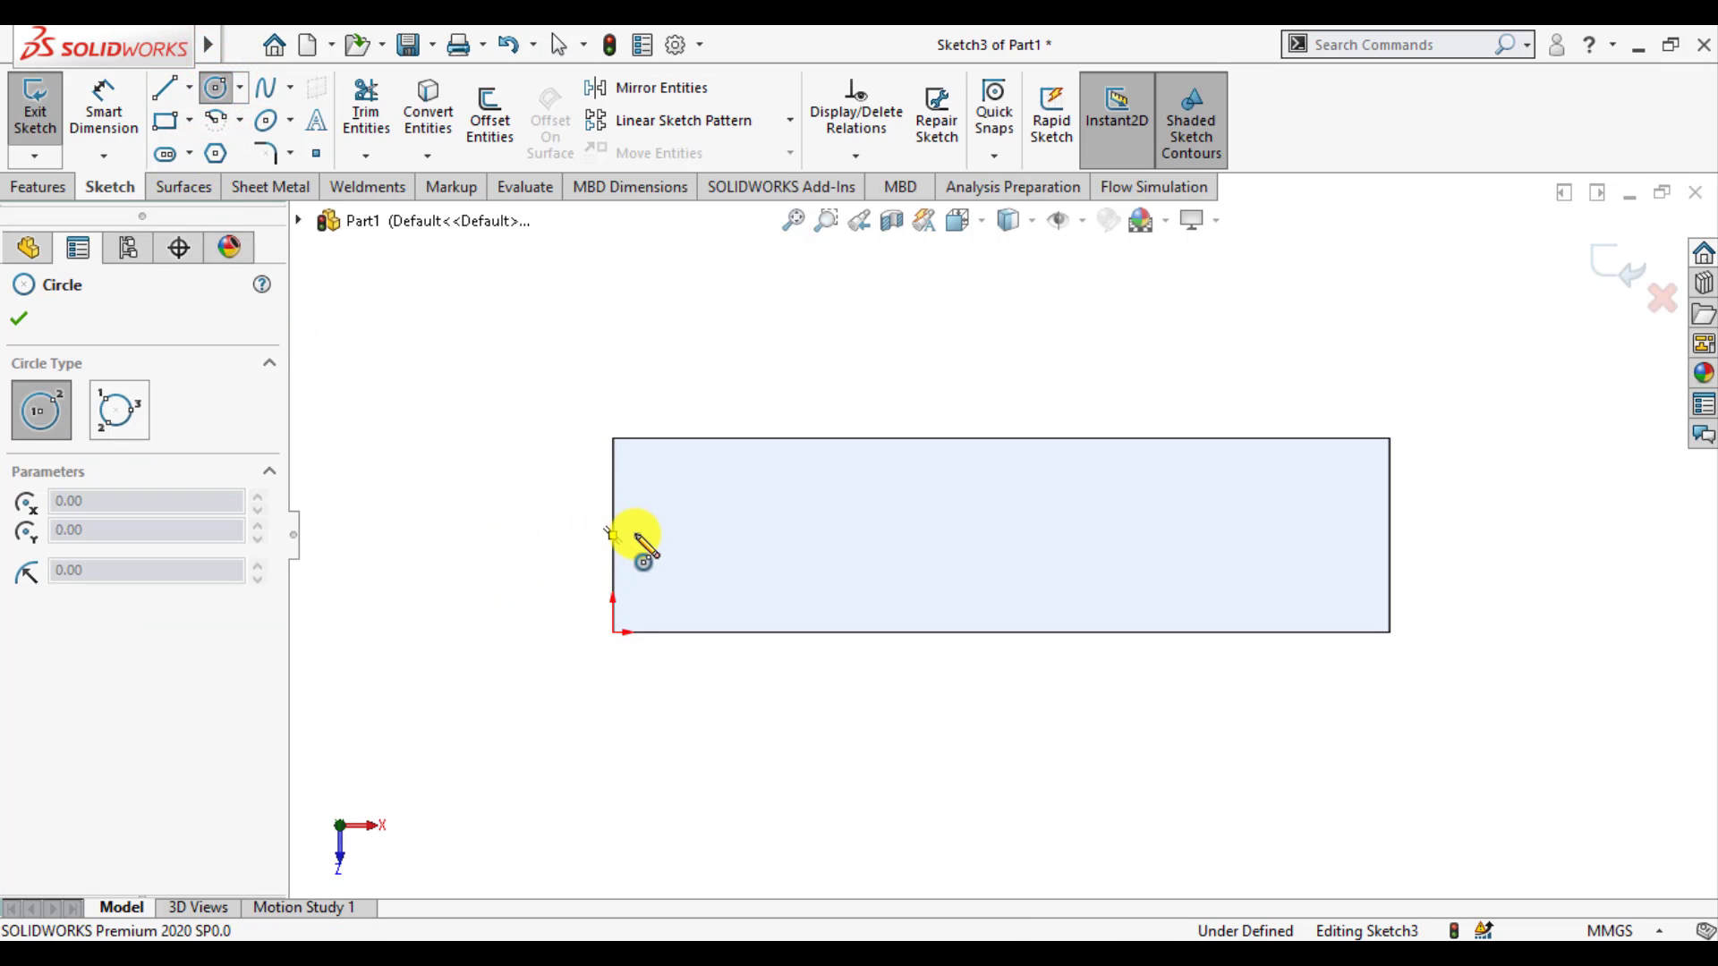
left_click(667, 535)
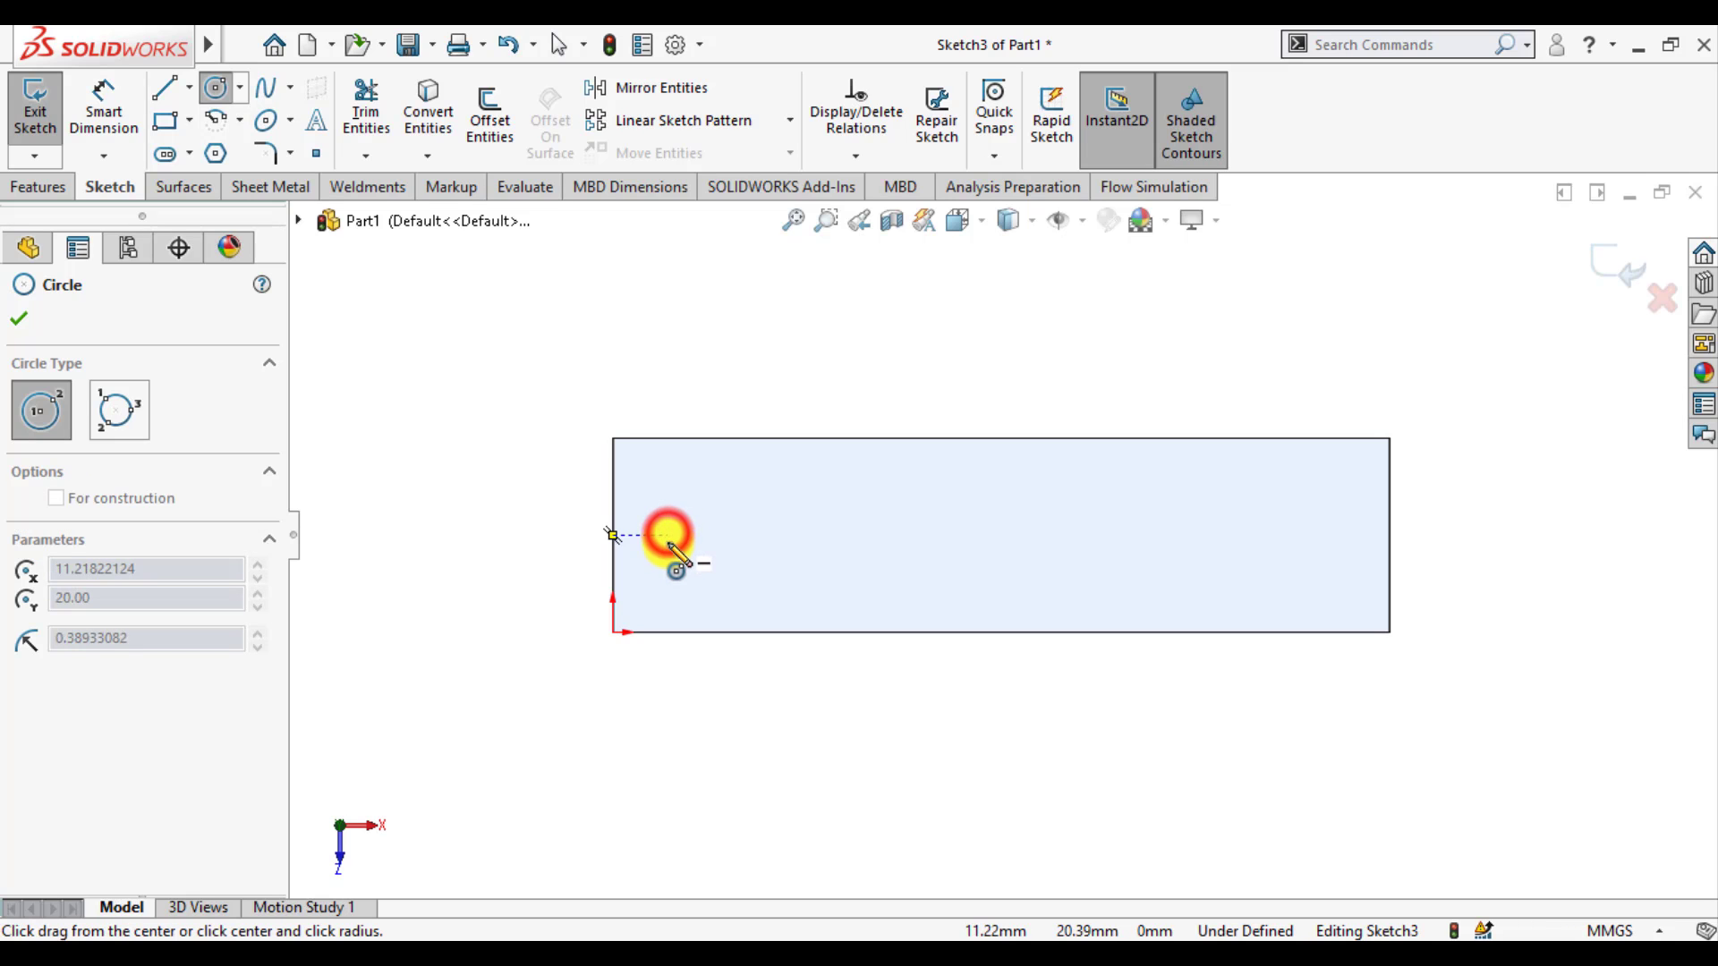
left_click(671, 555)
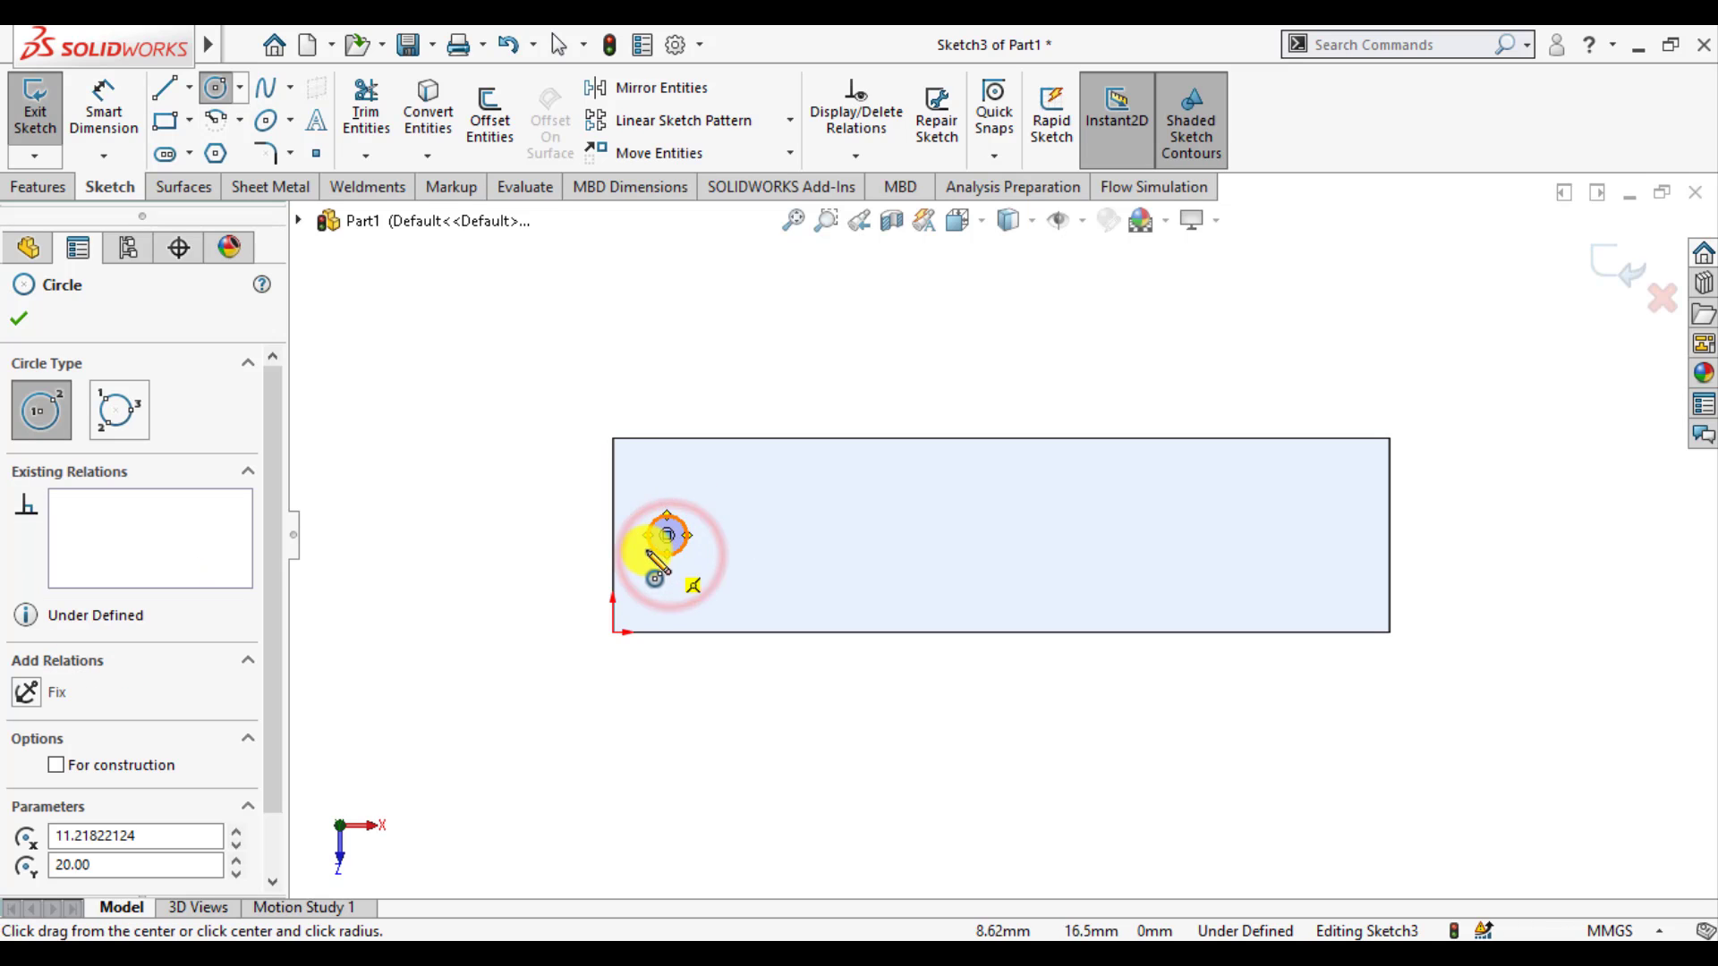
left_click(22, 329)
Step: Dimension the circle's diameter as 10 mm
left_click(103, 100)
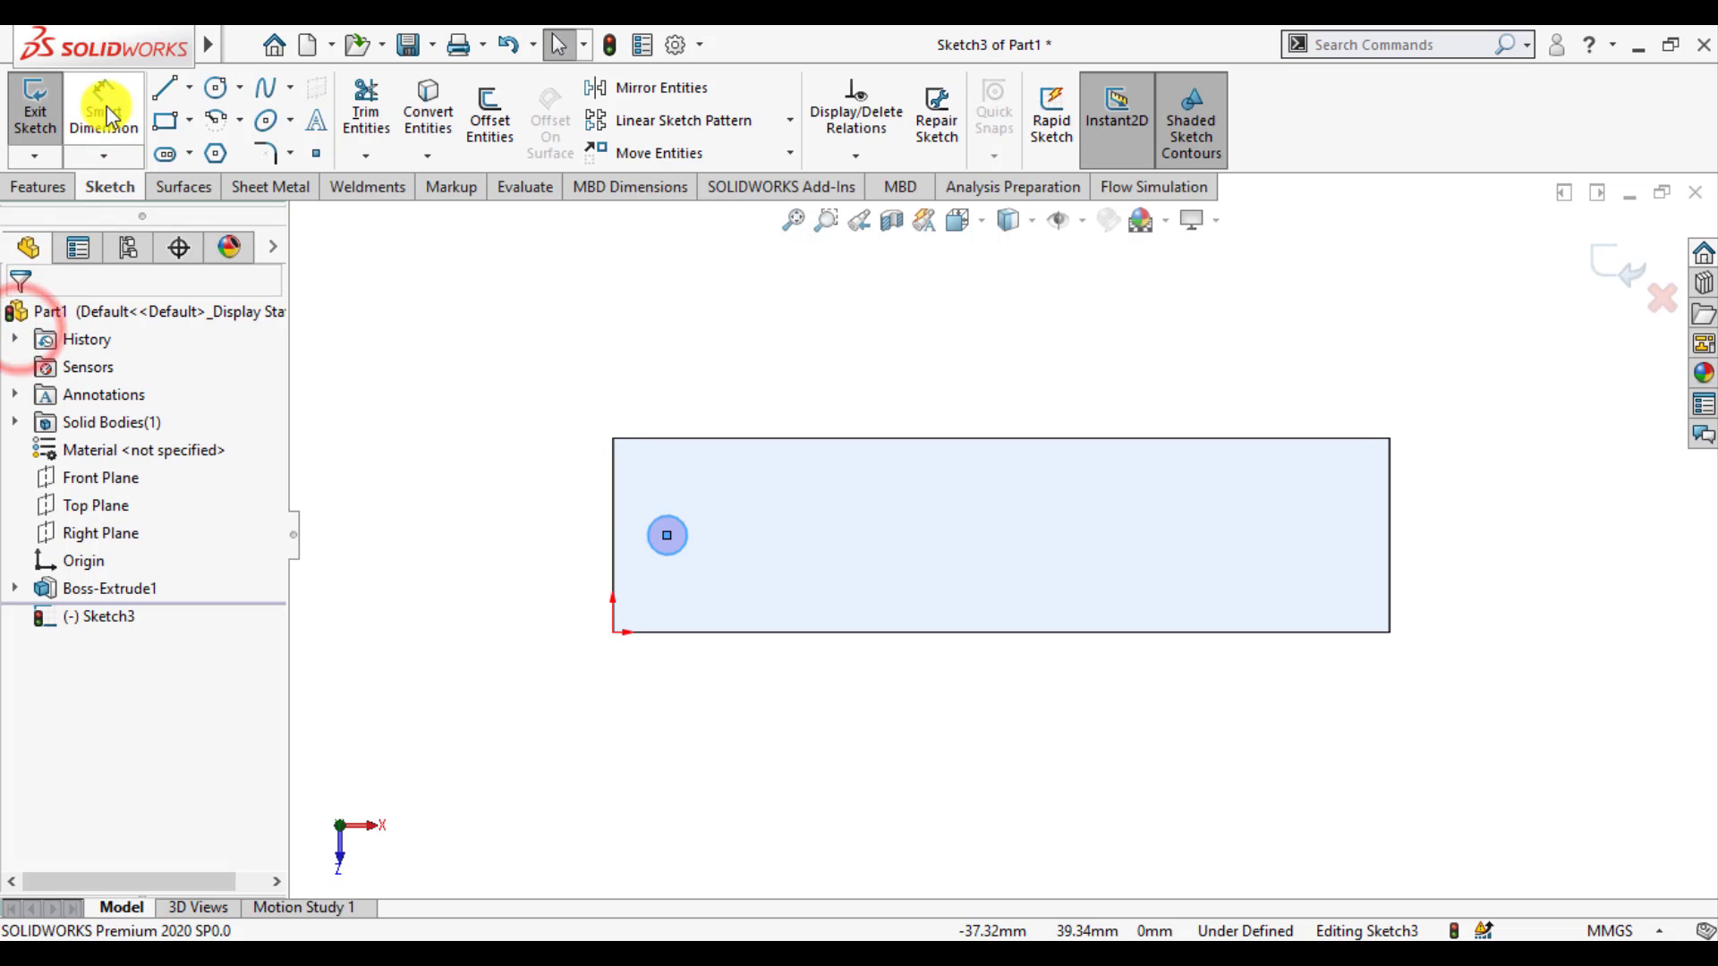
left_click(686, 523)
left_click(802, 373)
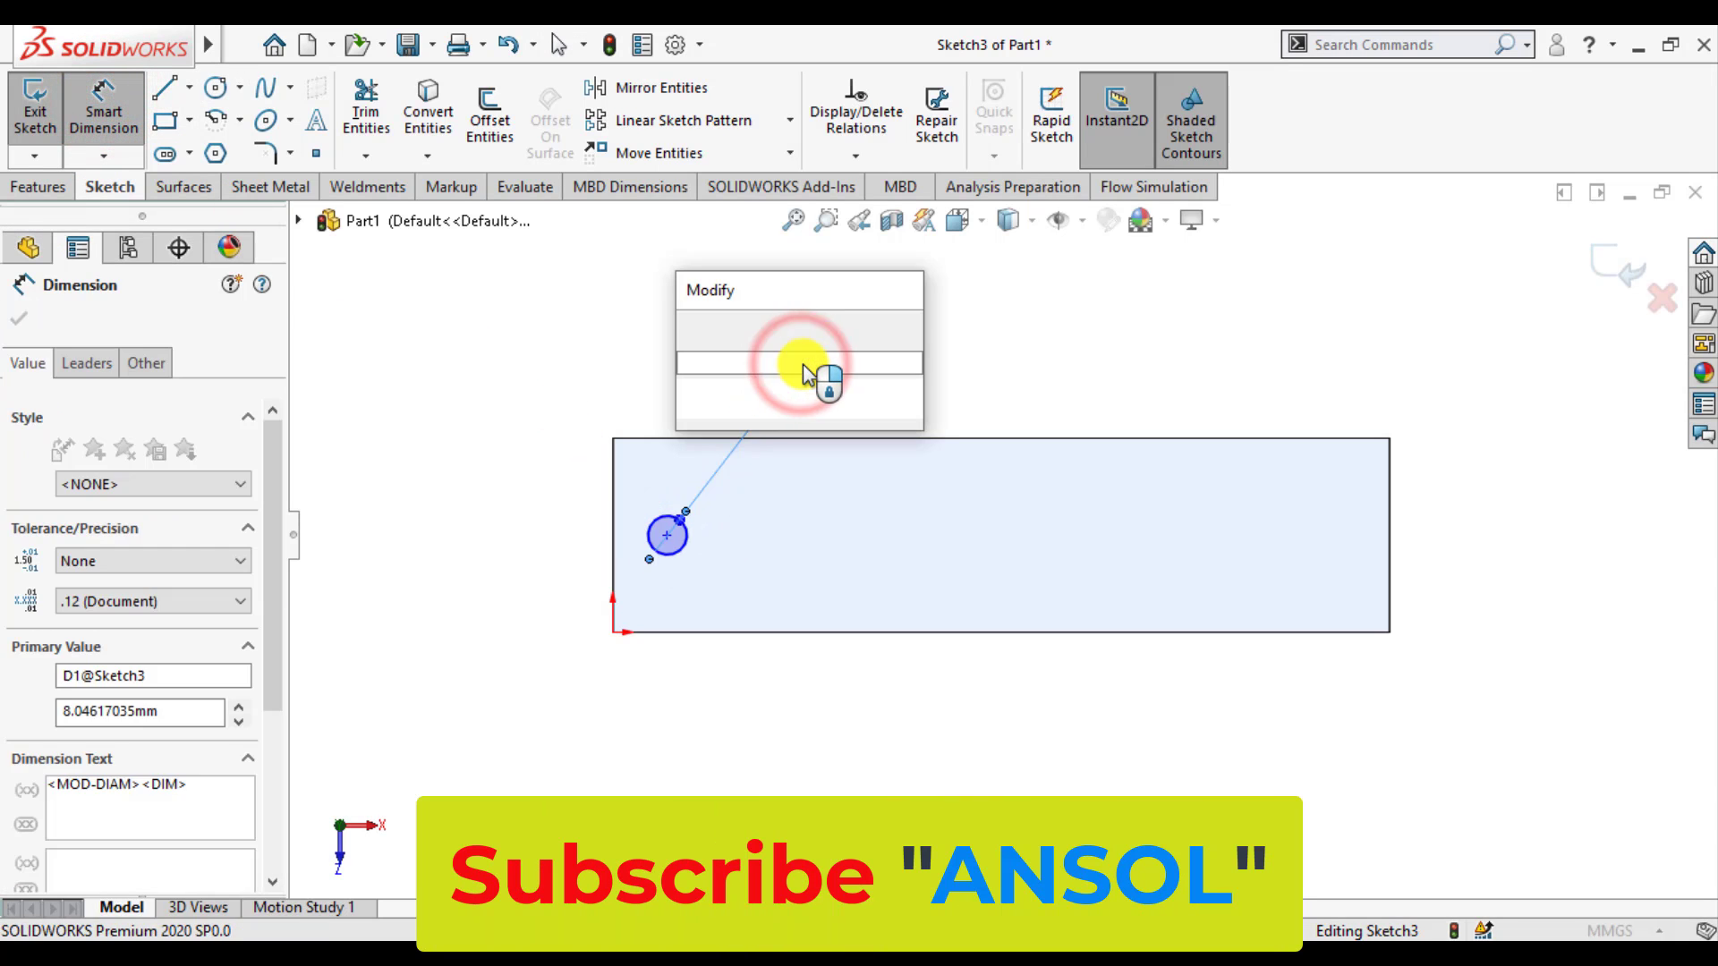
type("10")
key("Return")
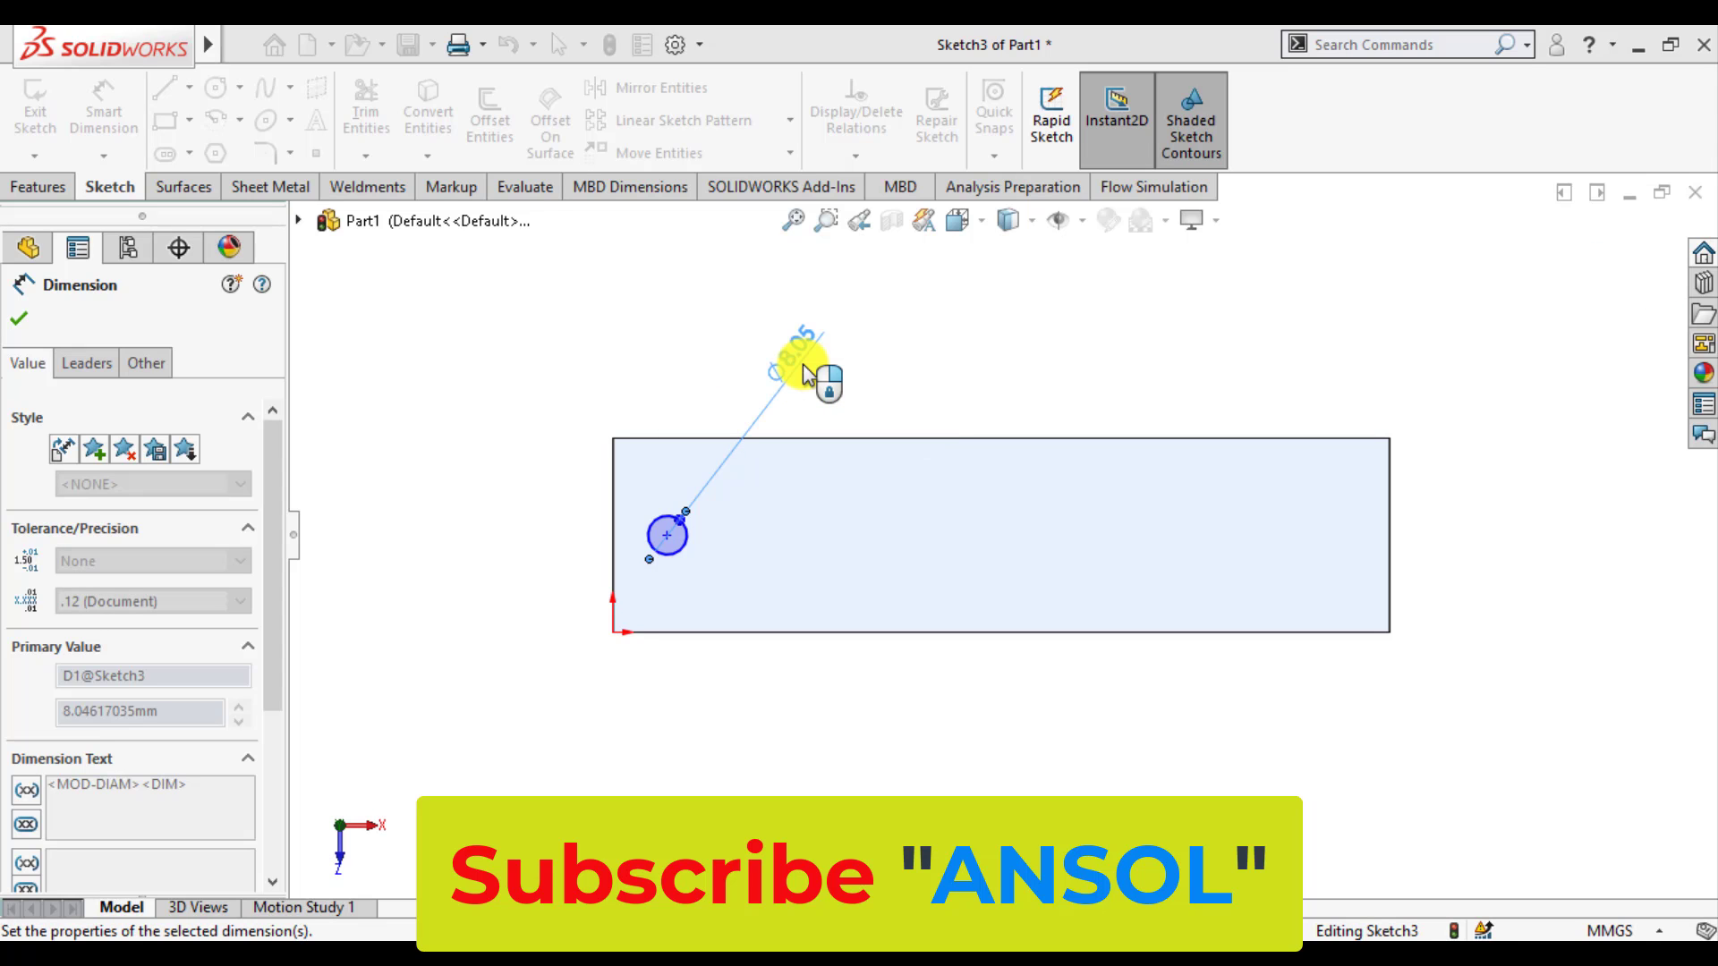
Step: Dimension the circle's center 10 mm from the plate's left edge
left_click(666, 536)
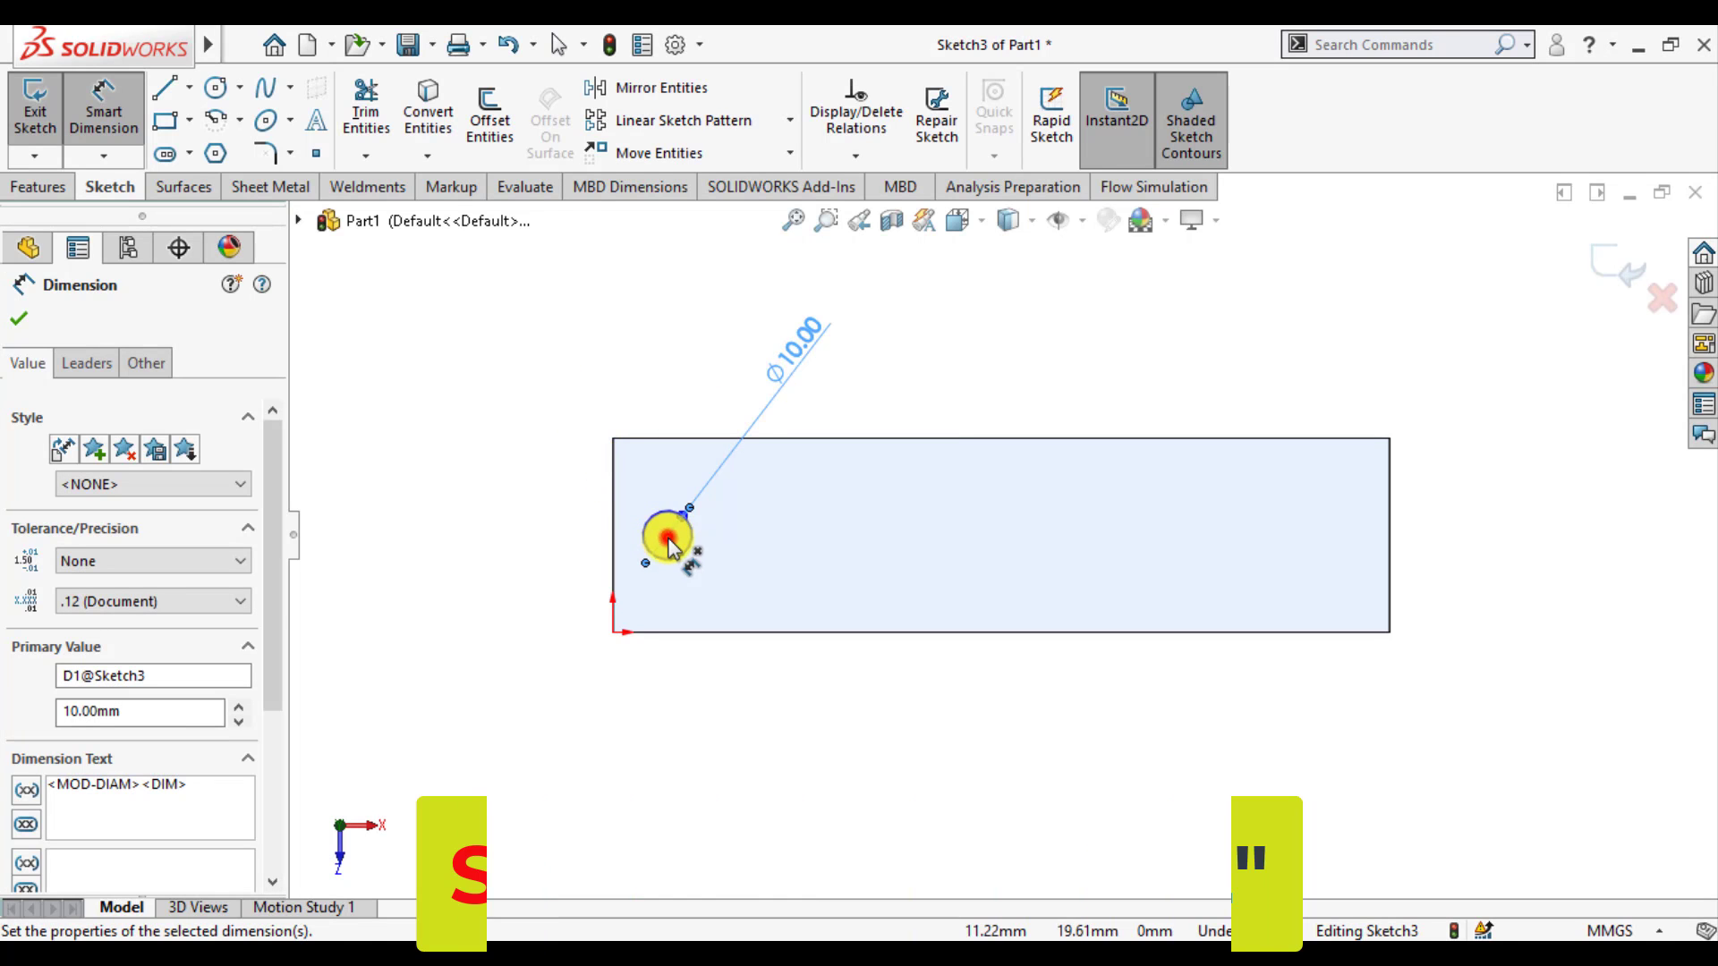
left_click(611, 549)
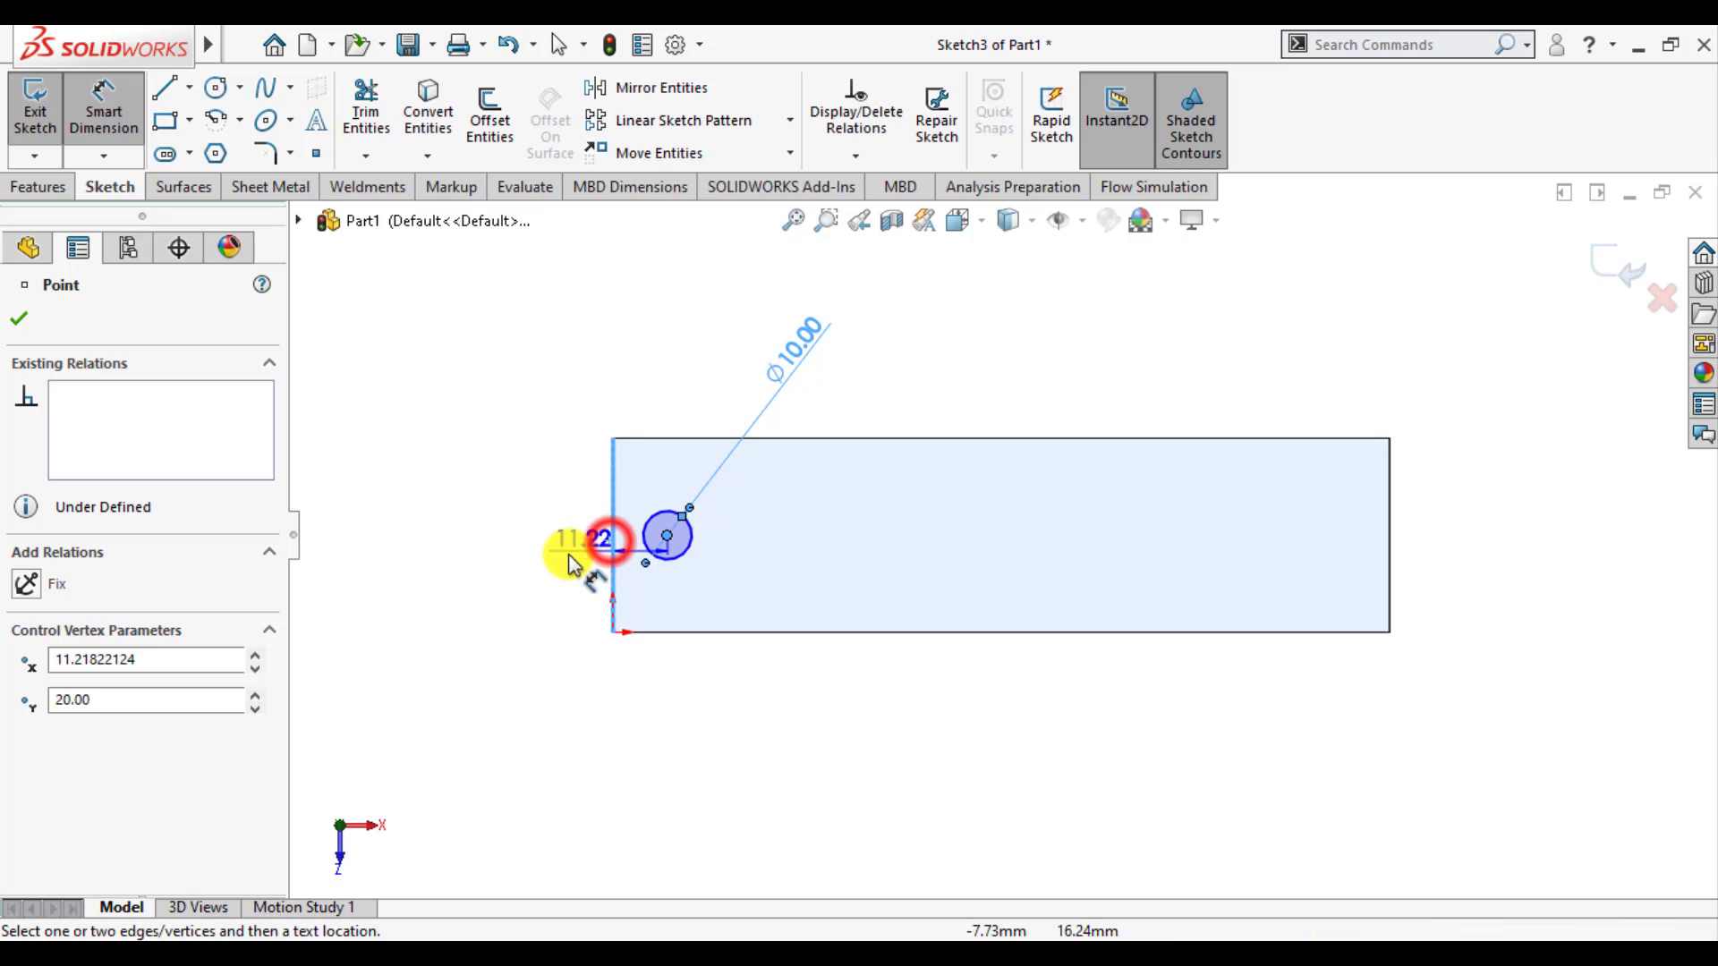
left_click(447, 474)
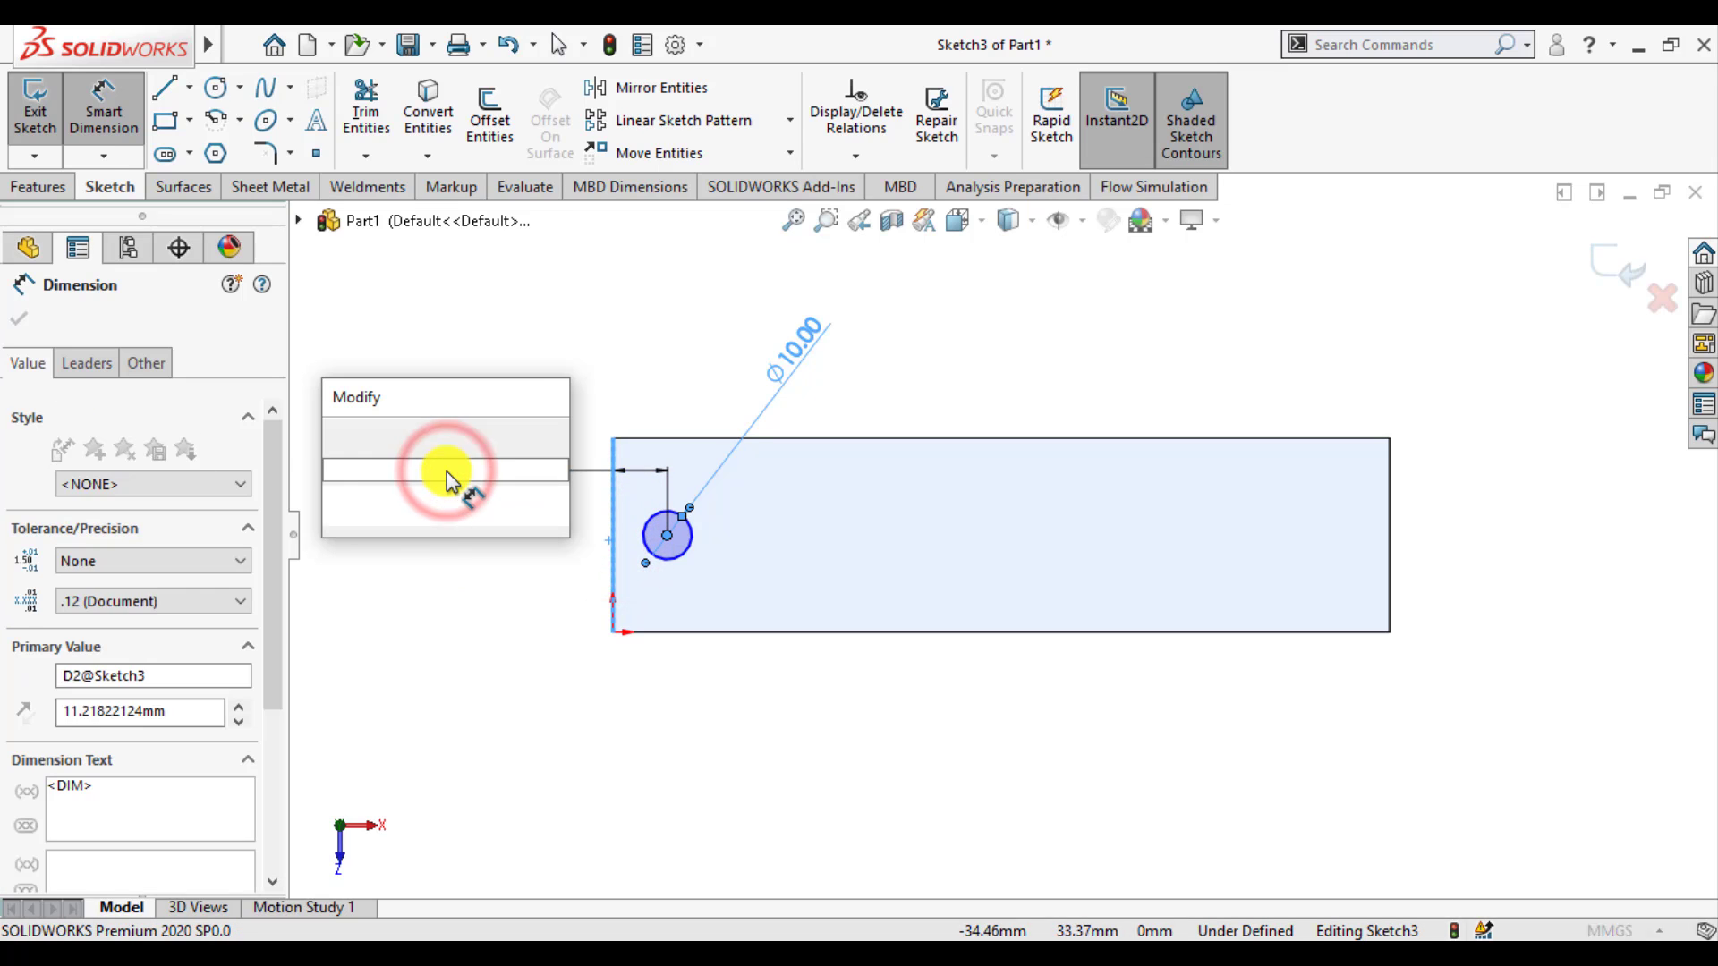
type("1")
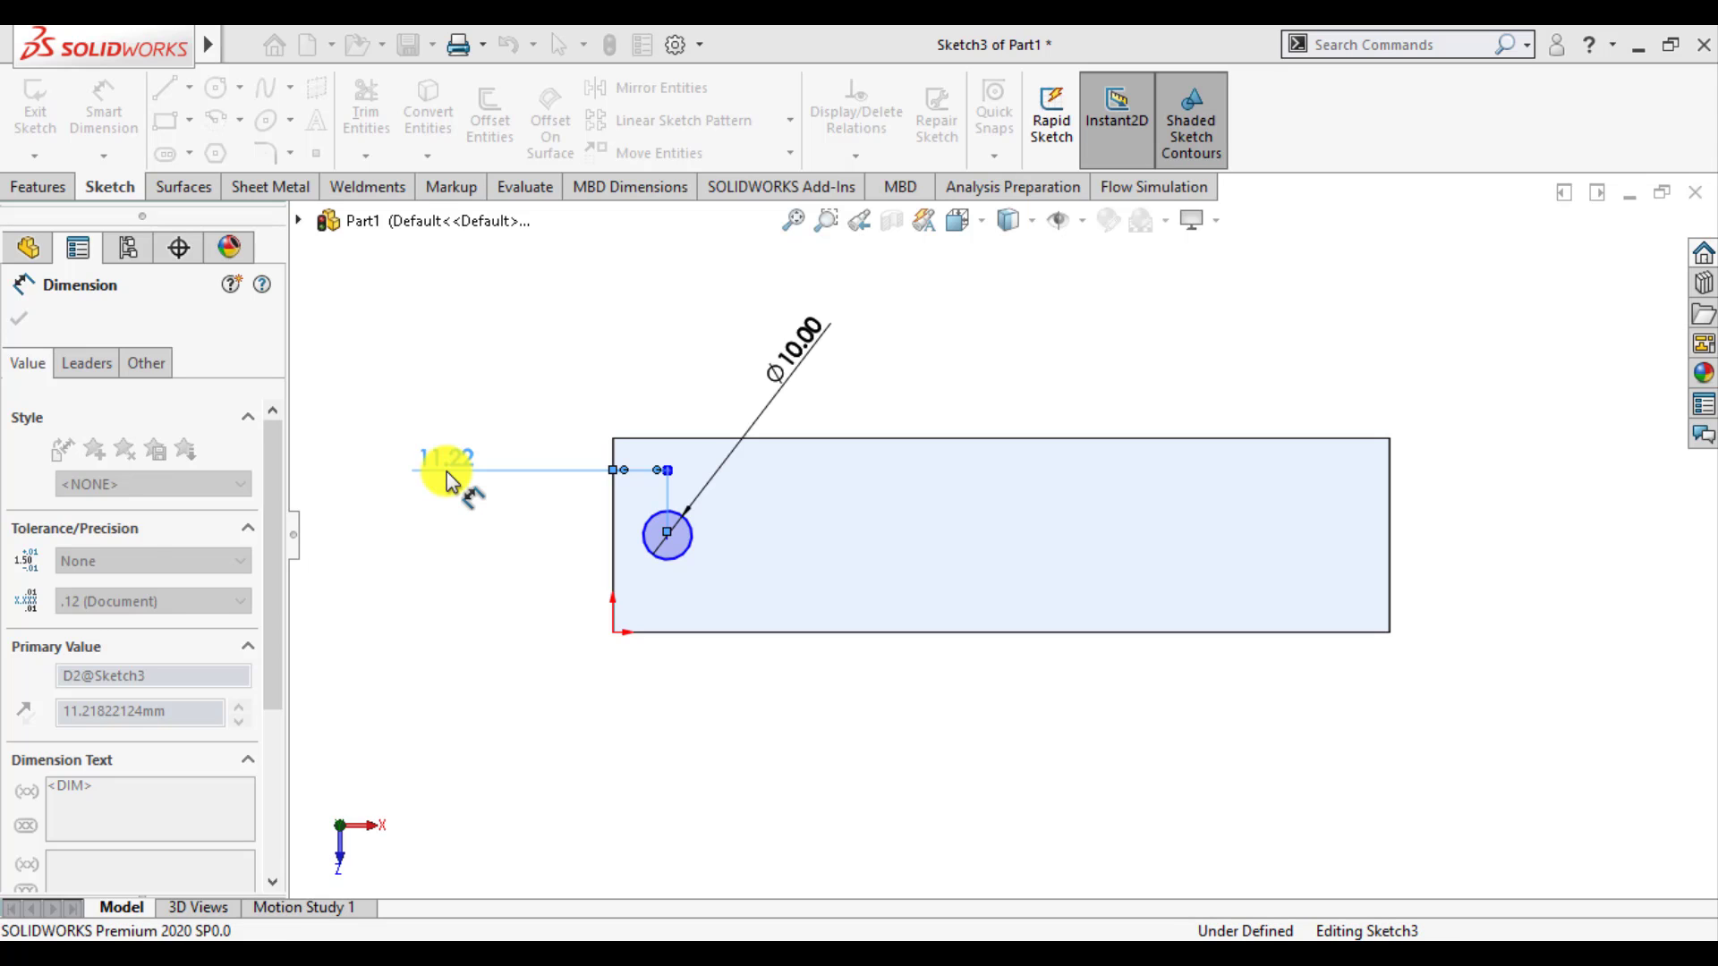
key("Return")
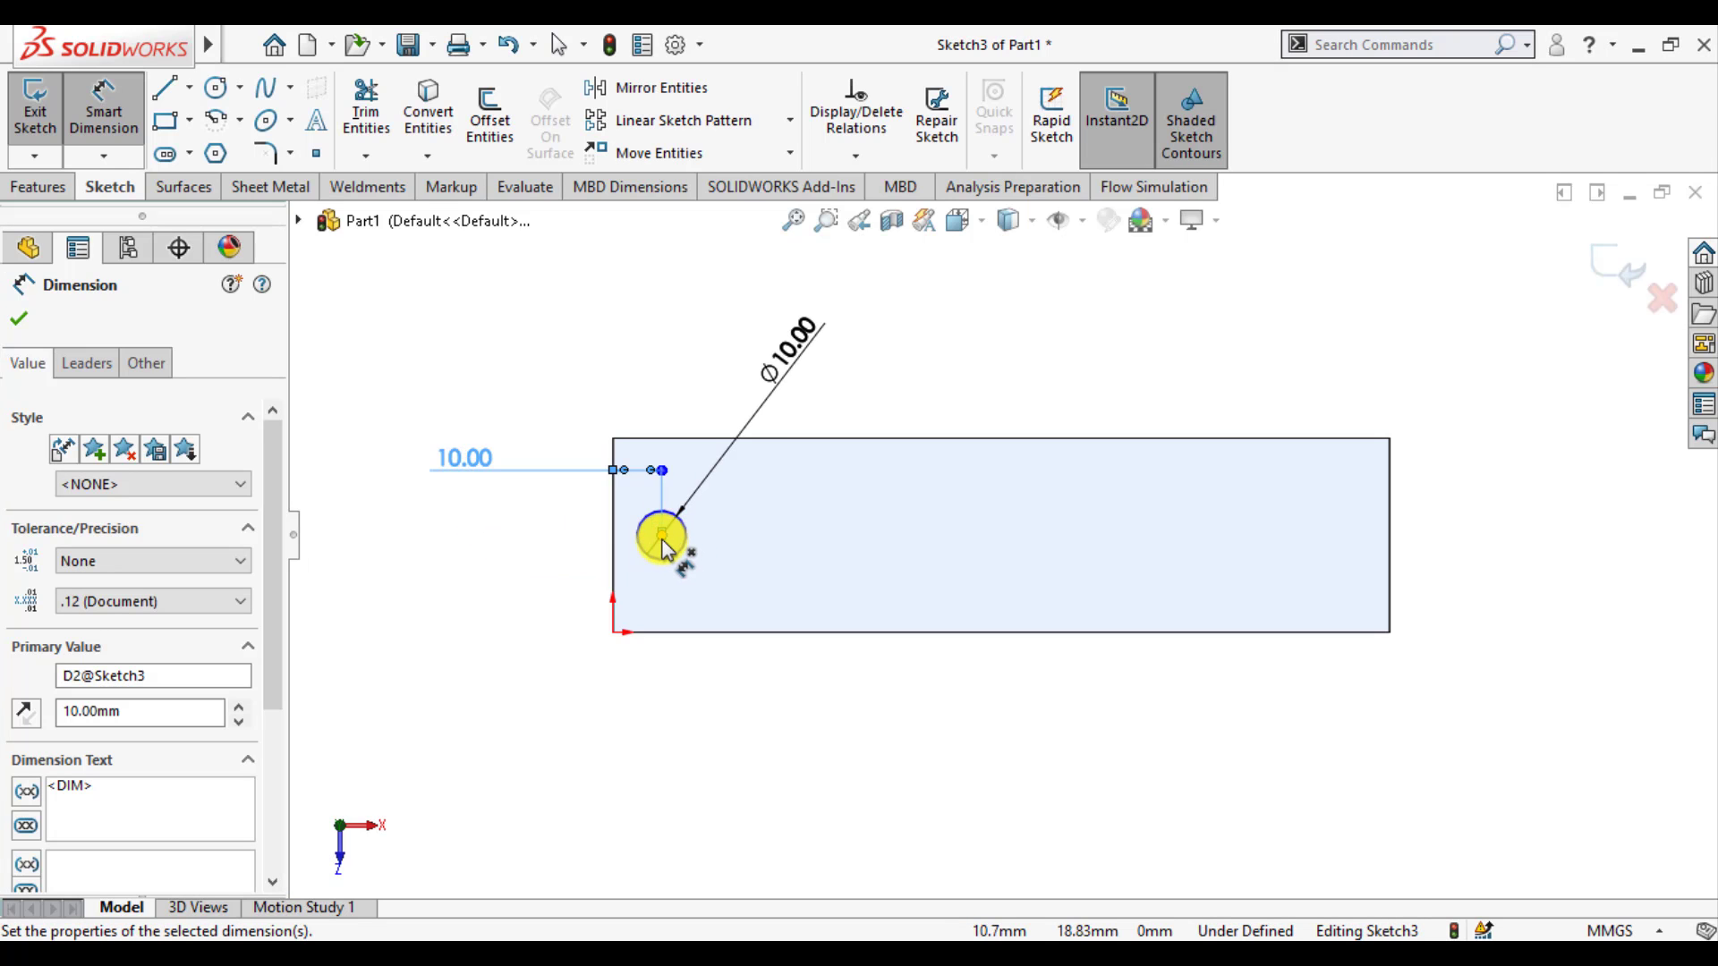
Step: Dimension the circle's center 20 mm from the plate's bottom edge and finish the sketch
left_click(661, 535)
left_click(675, 632)
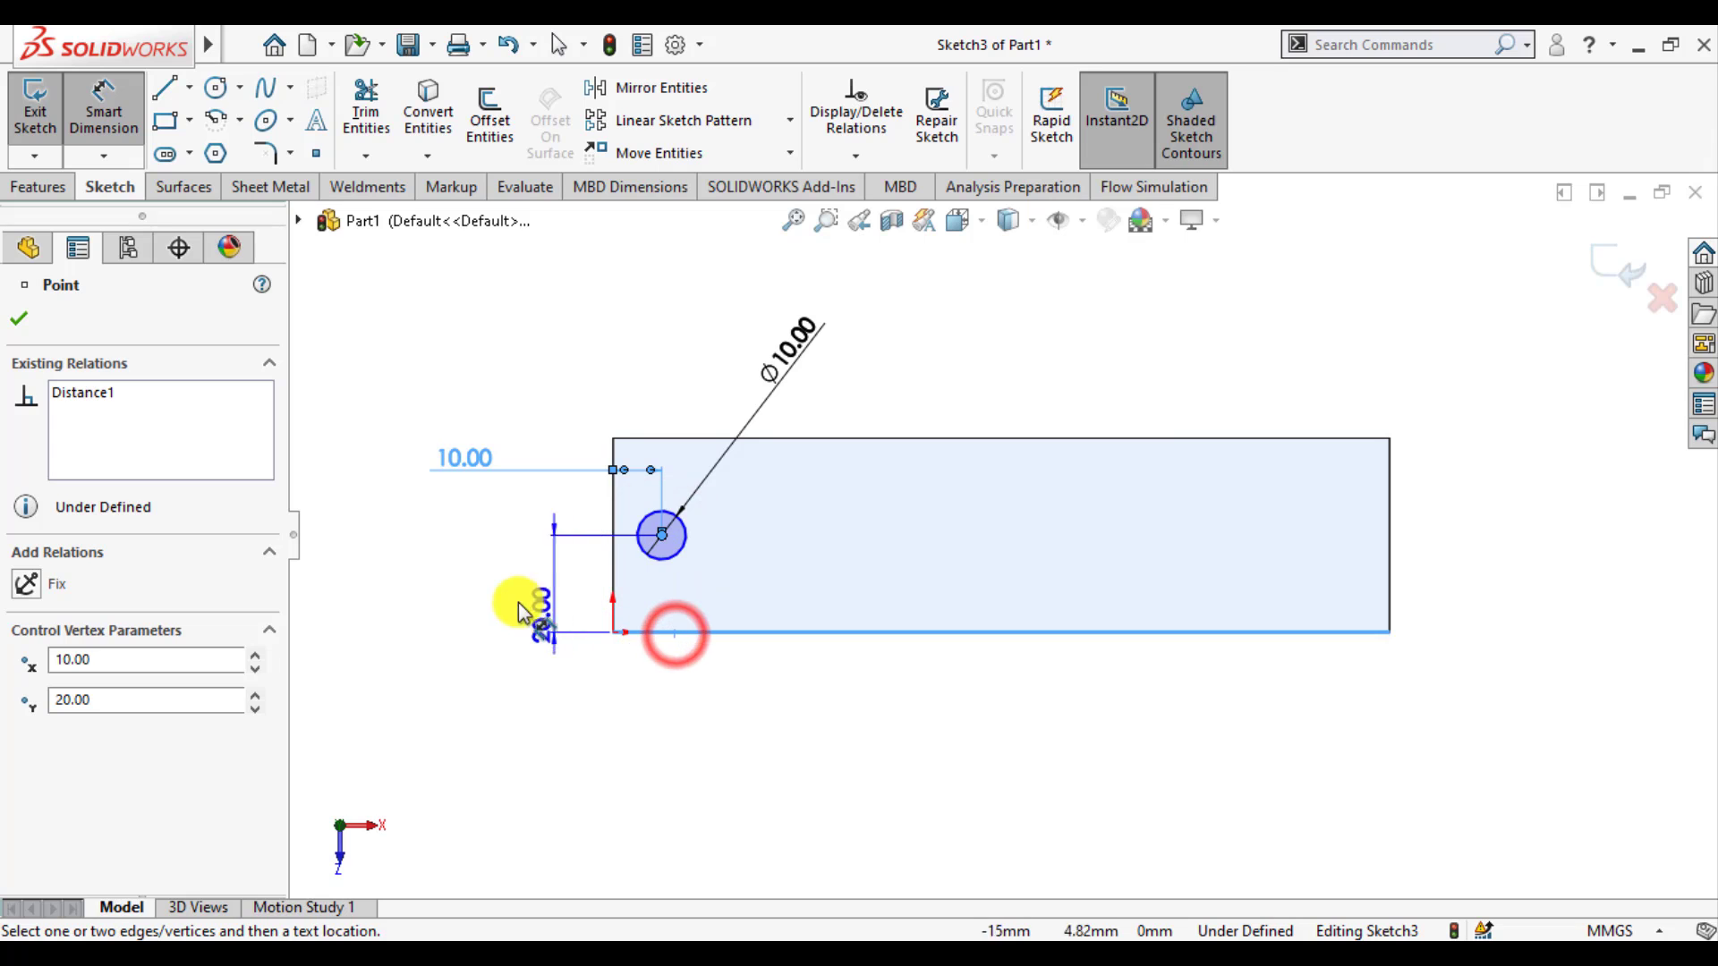
left_click(488, 587)
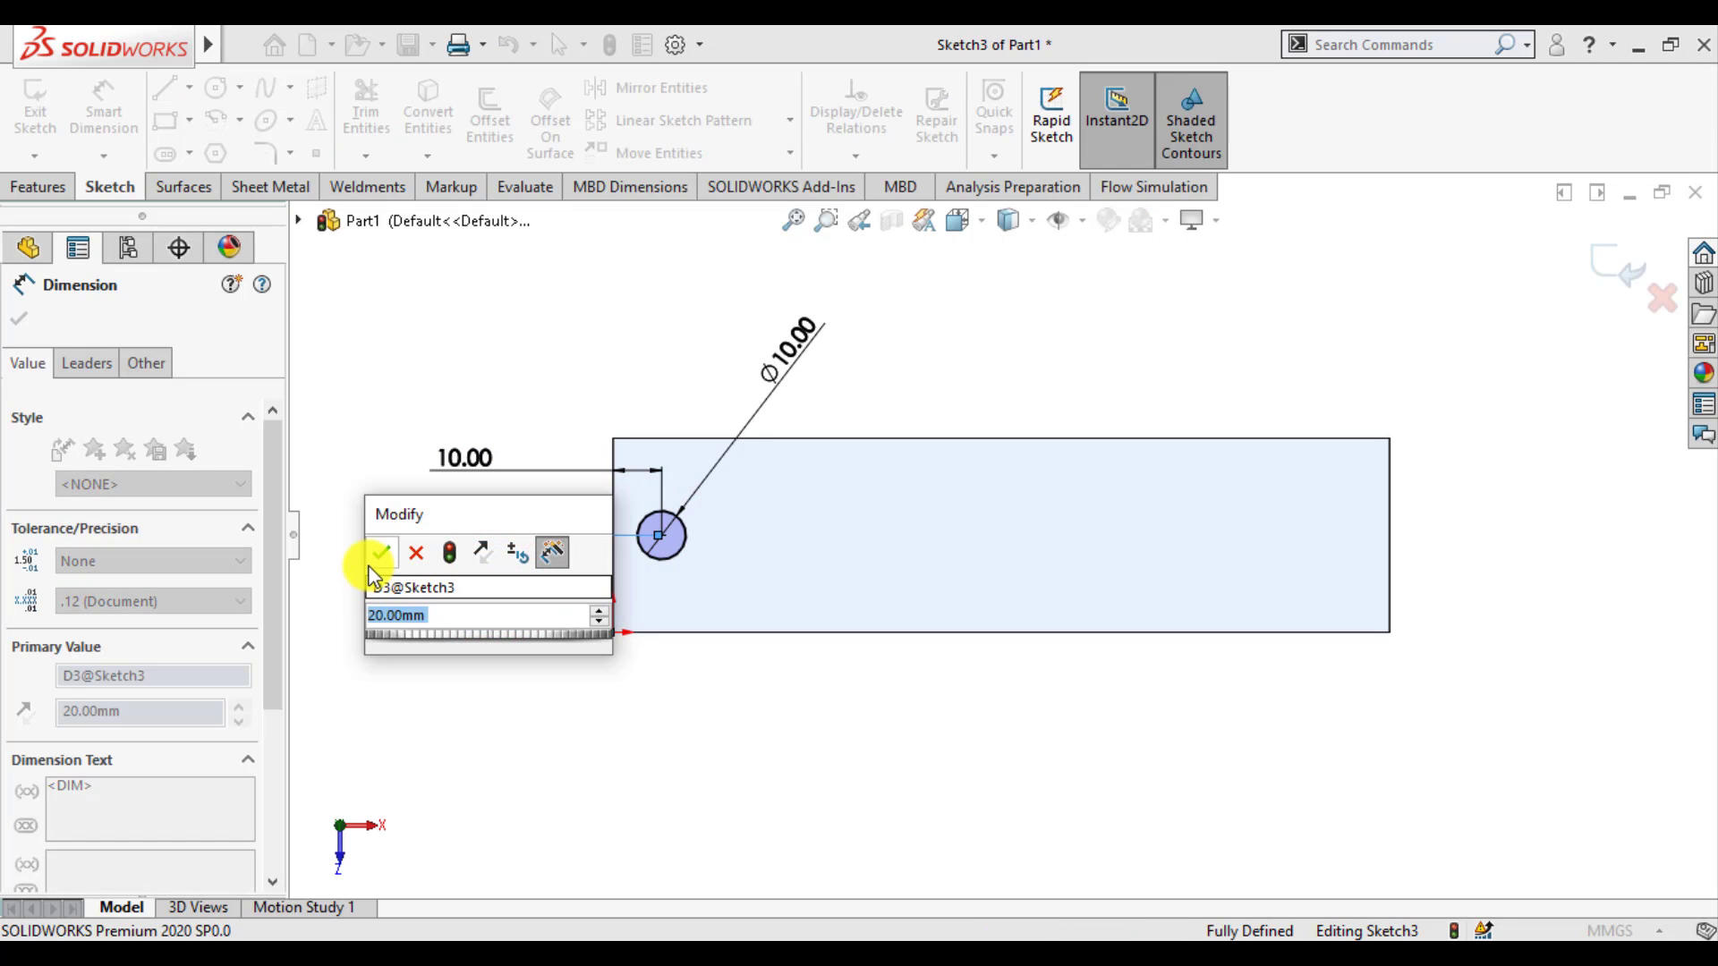
left_click(376, 557)
left_click(19, 319)
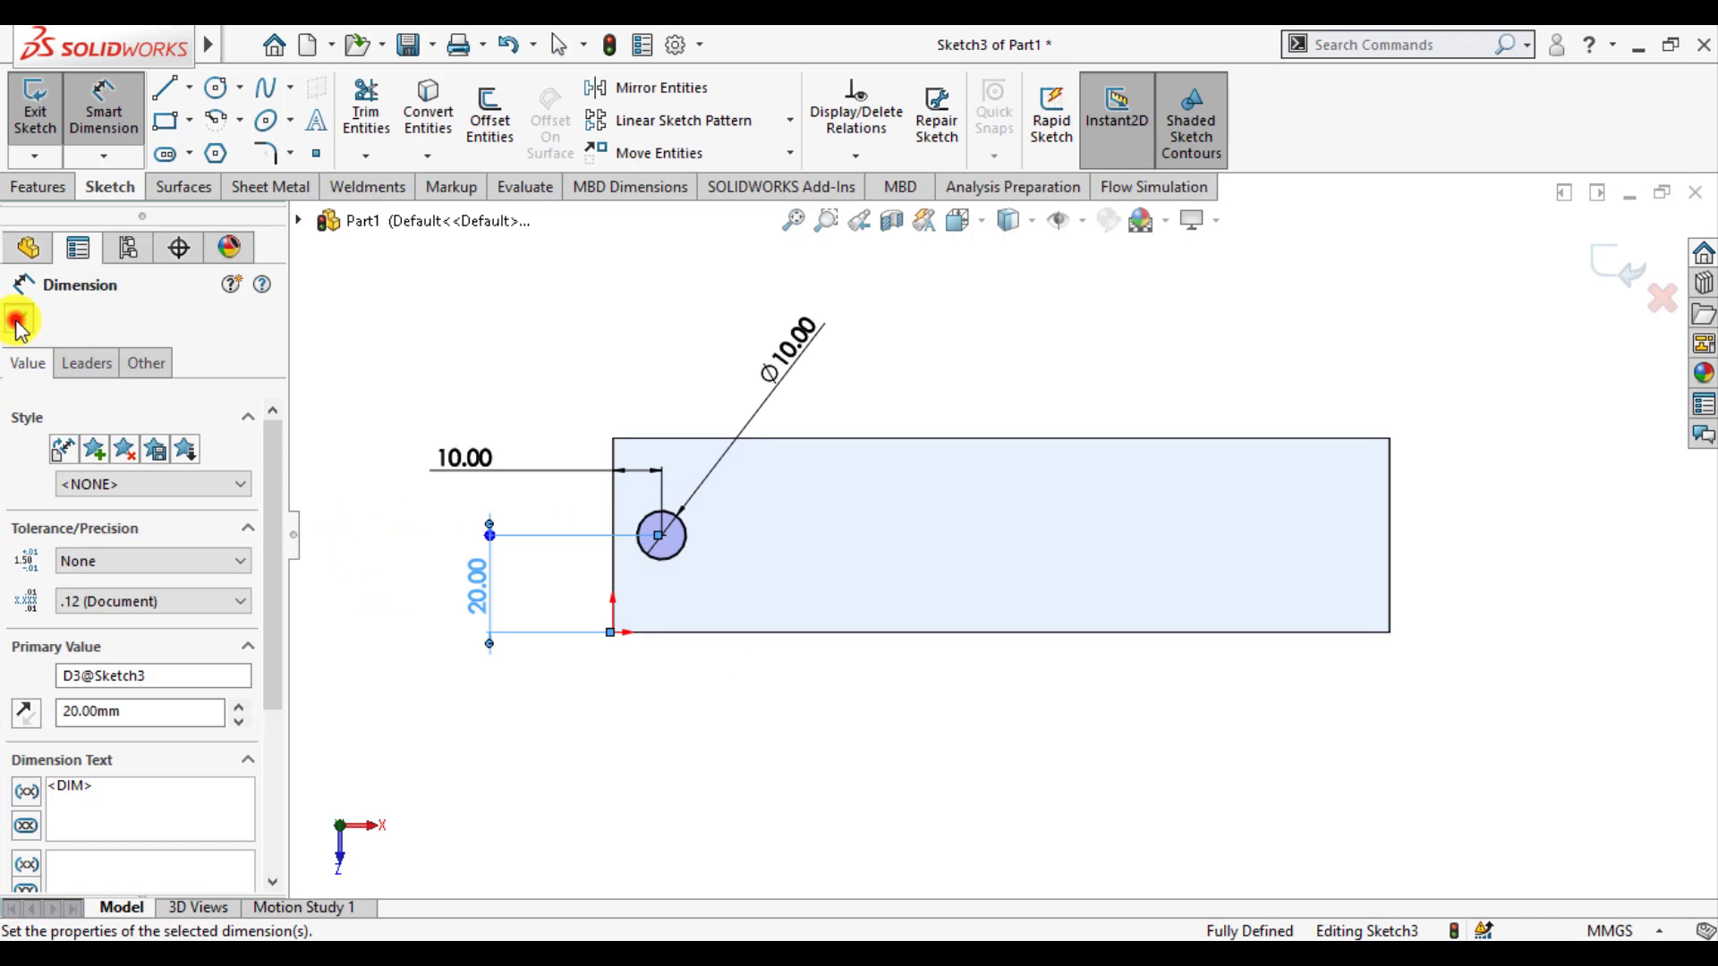
key("Escape")
key("Escape")
left_click(1610, 266)
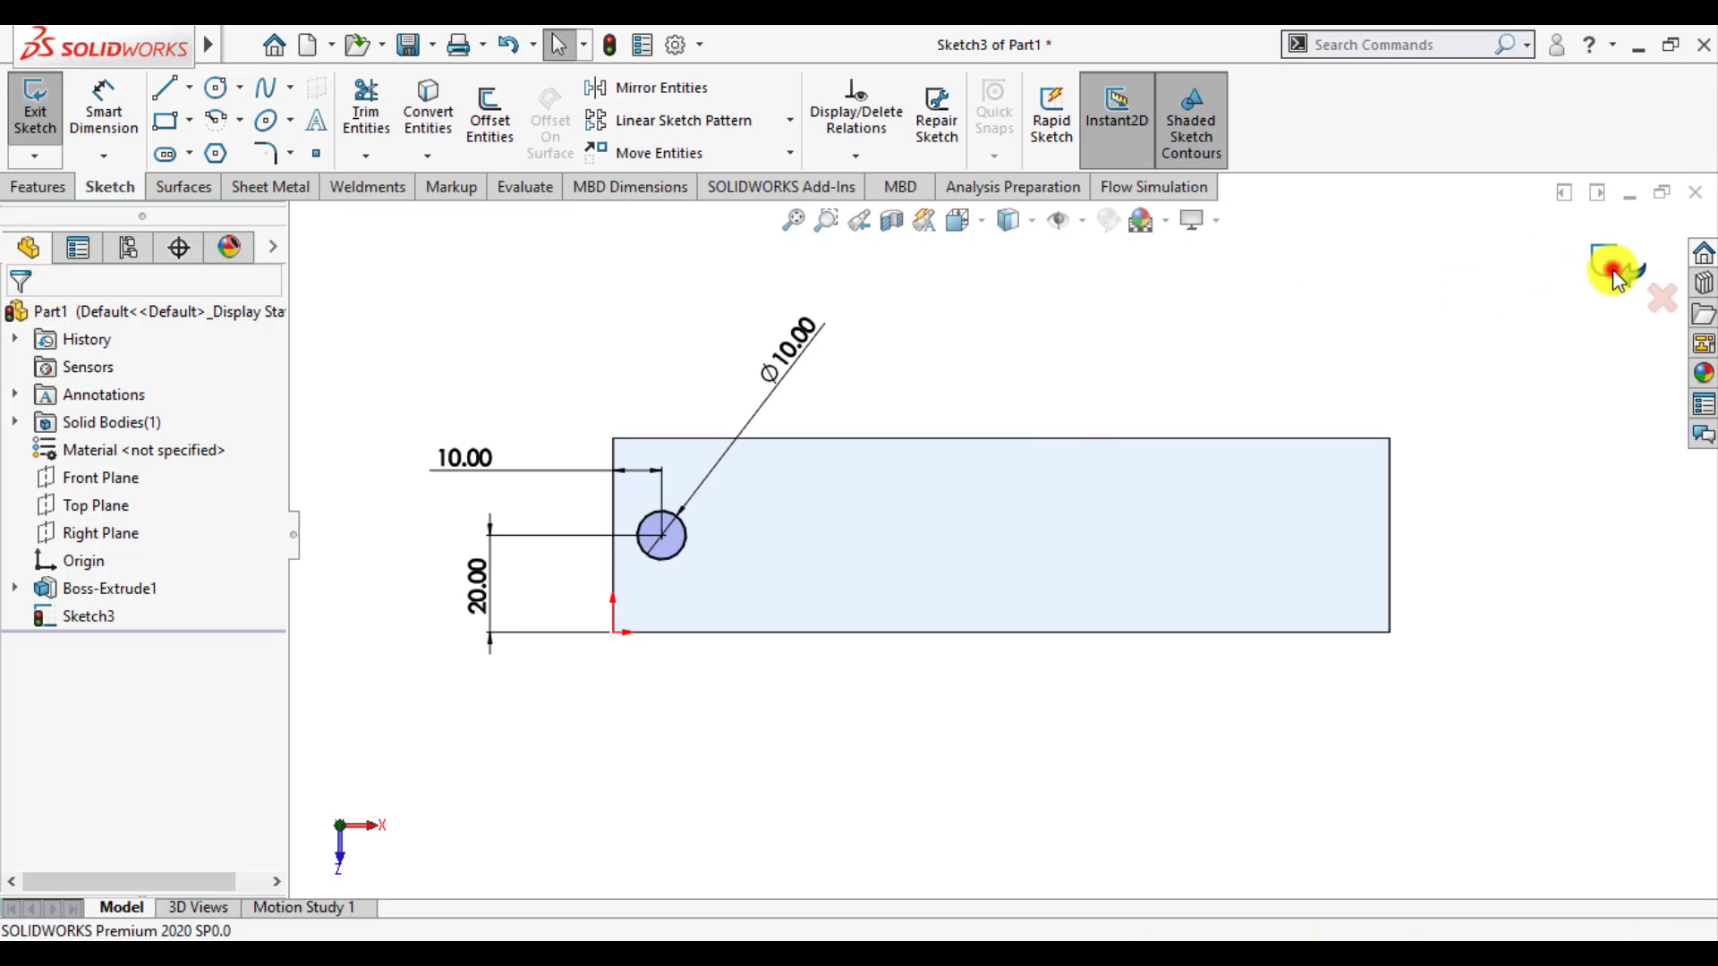
Step: Extrude the 10 mm circle 10 mm upward as a blind boss merged with the plate
mouse_move(817, 740)
middle_mouse_down()
mouse_move(786, 602)
mouse_move(827, 444)
mouse_move(797, 420)
middle_mouse_up()
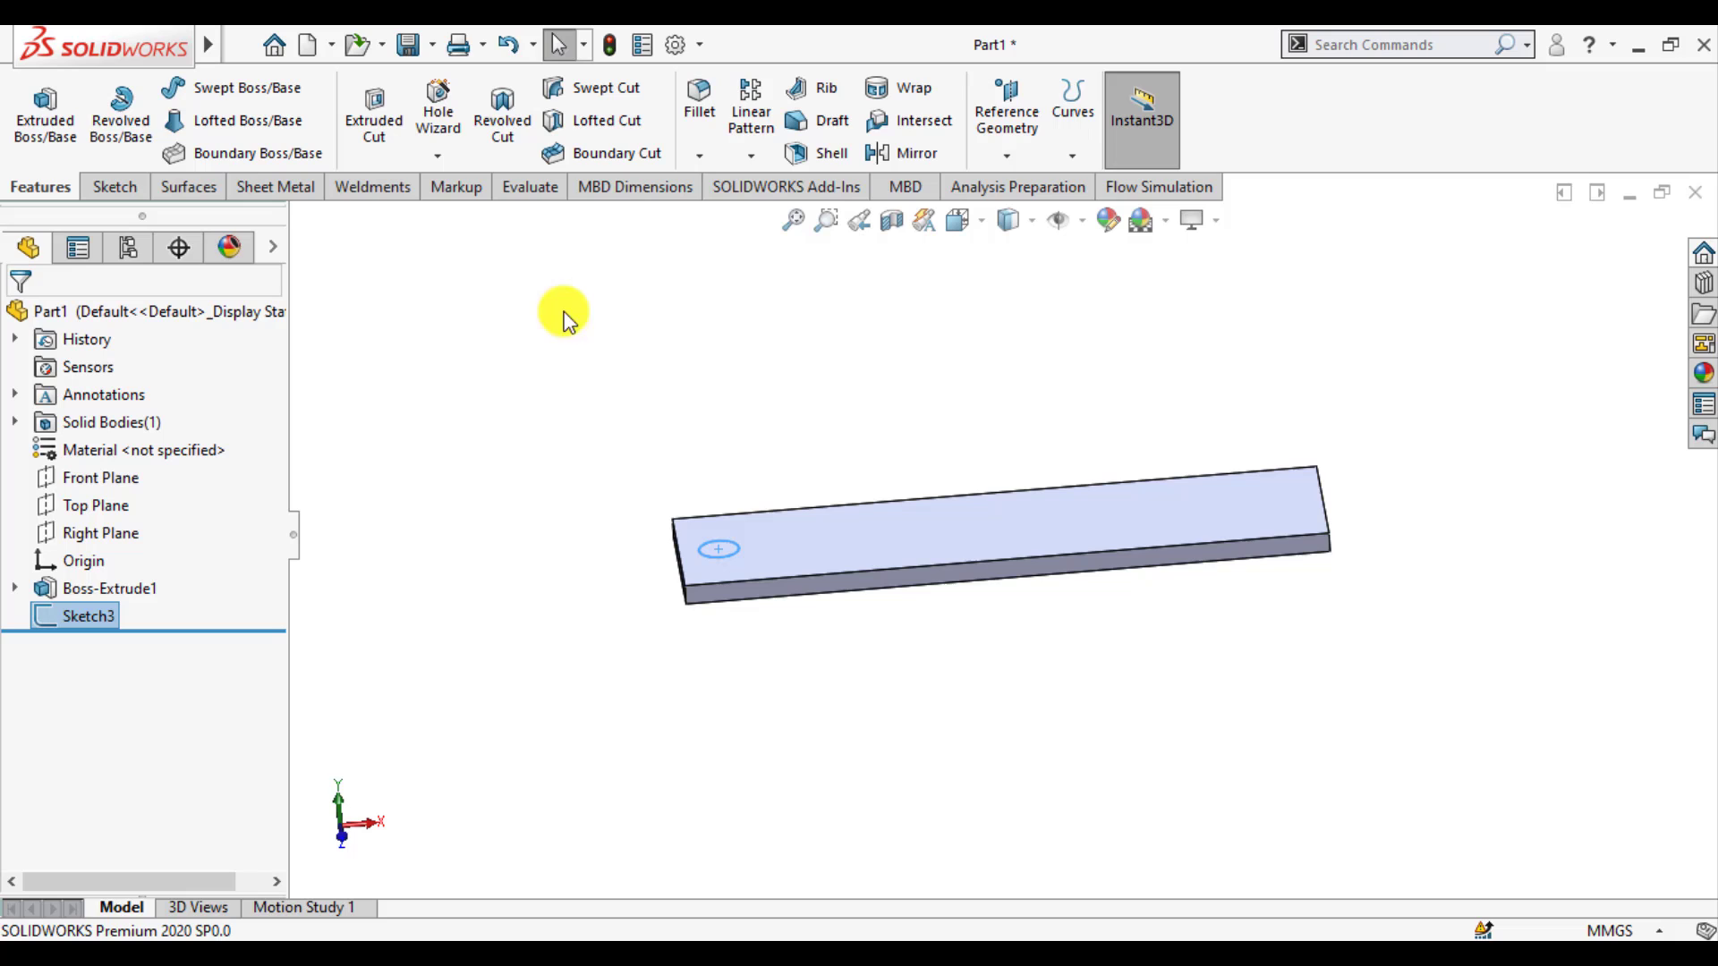
left_click(46, 111)
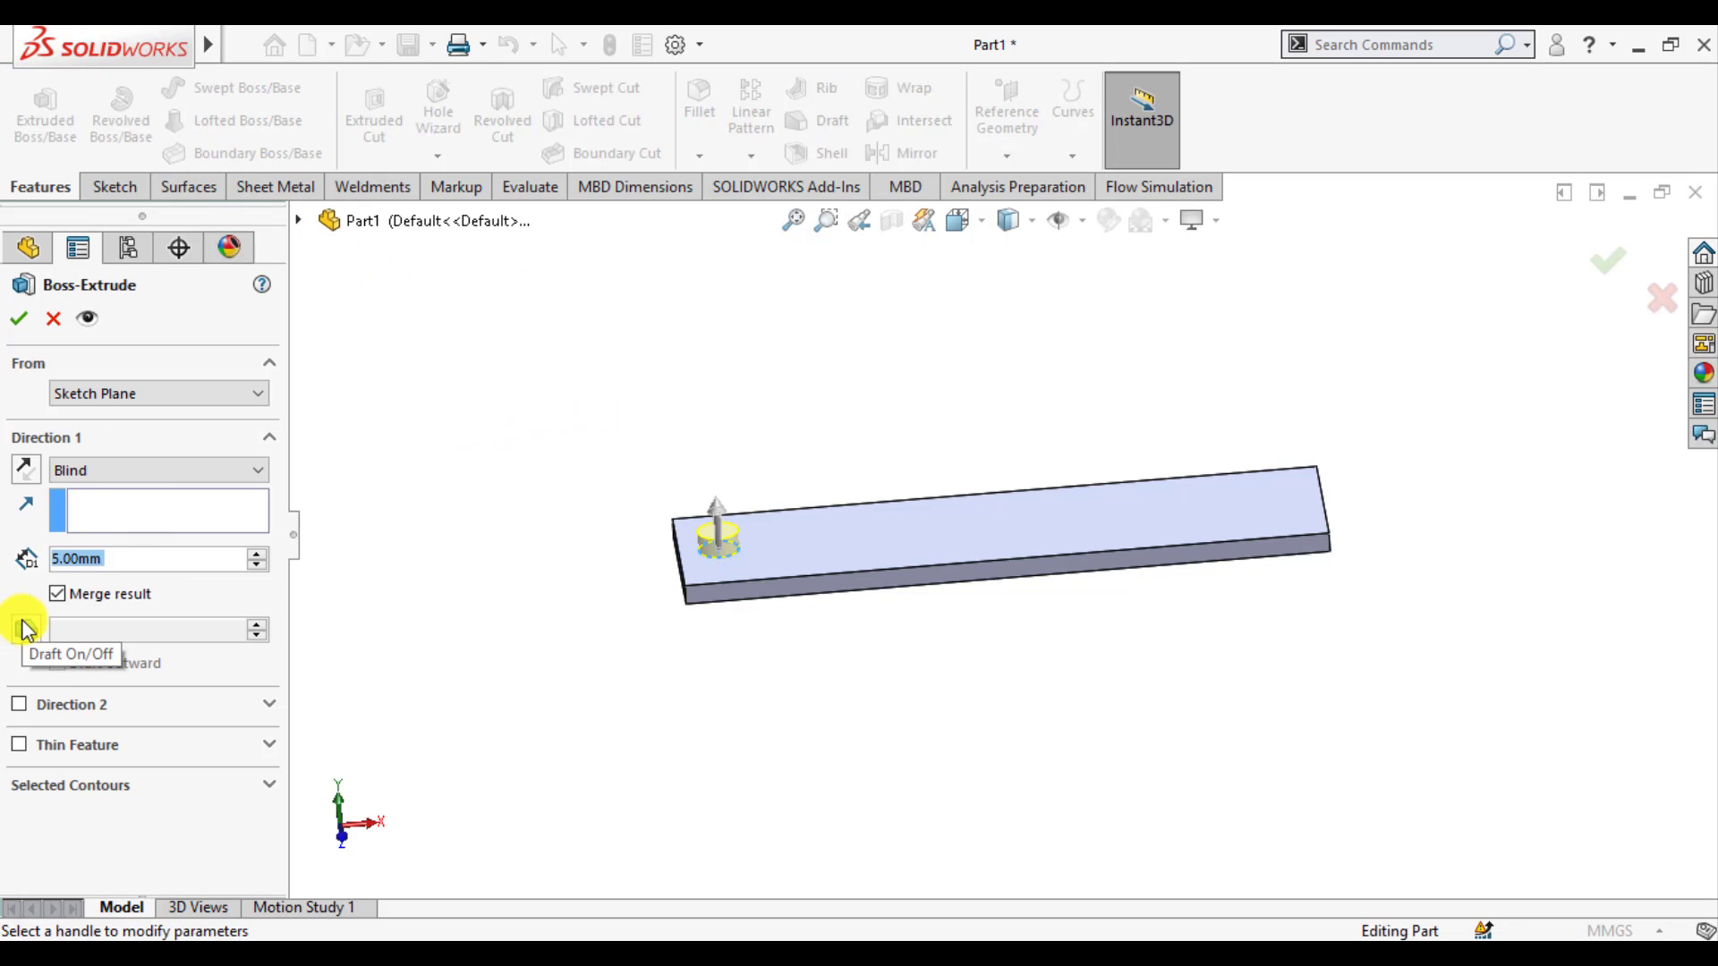
type("10")
key("Return")
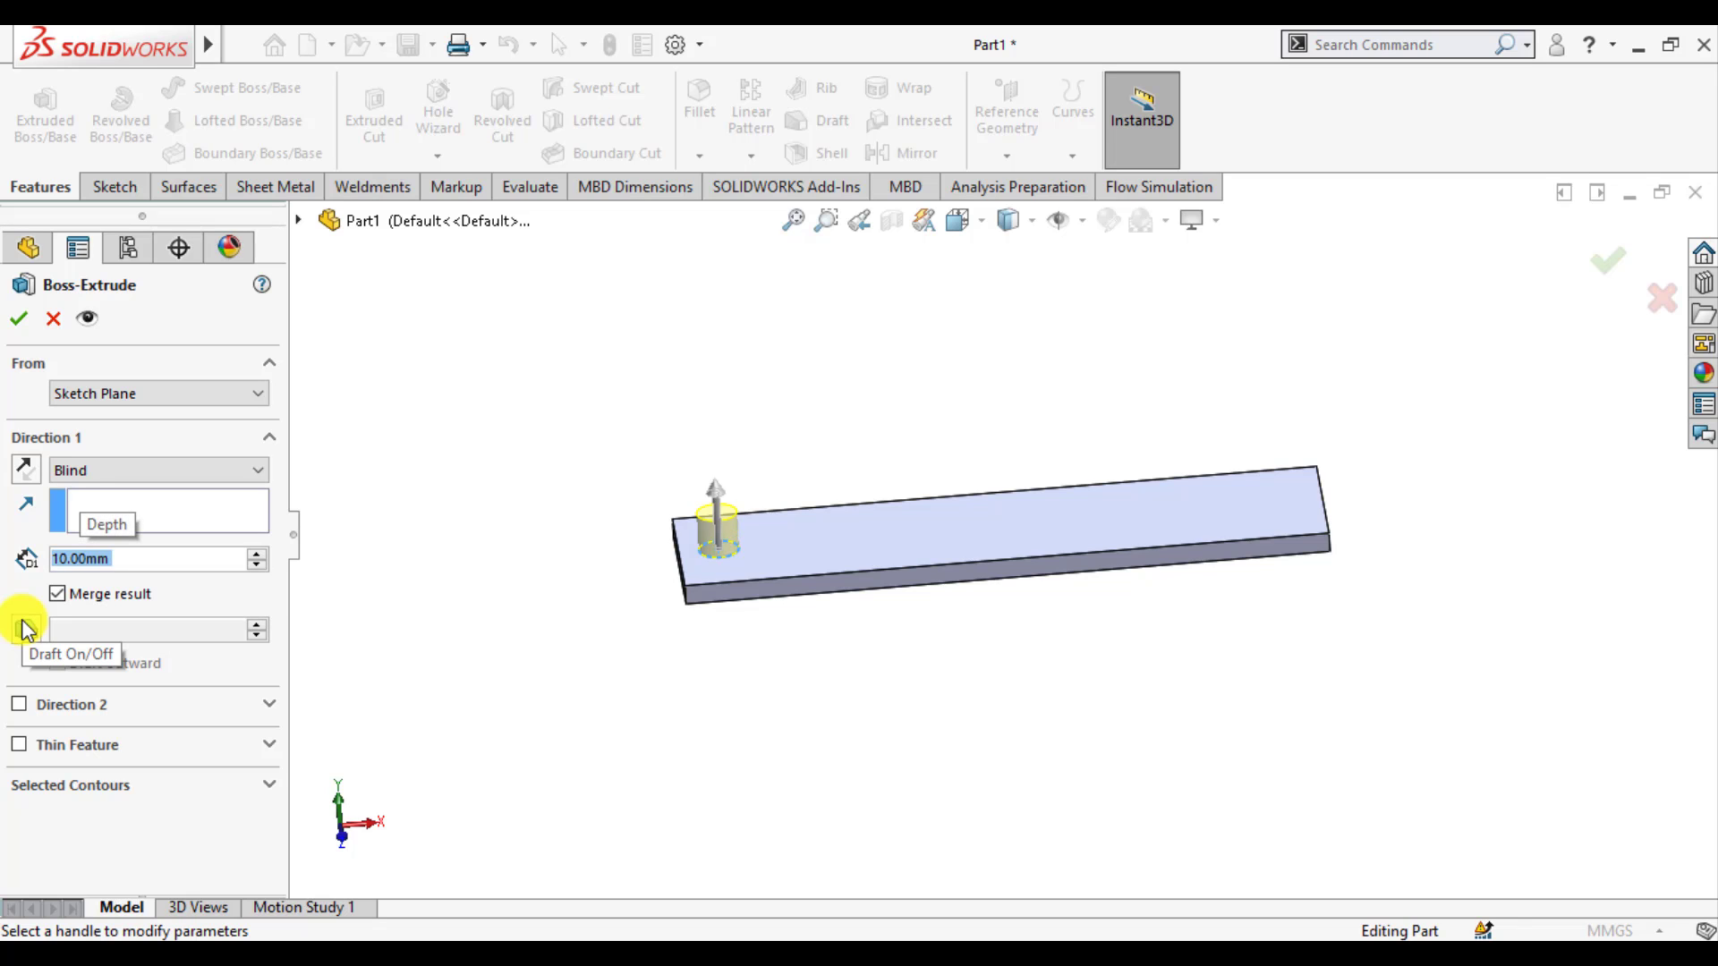
left_click(22, 318)
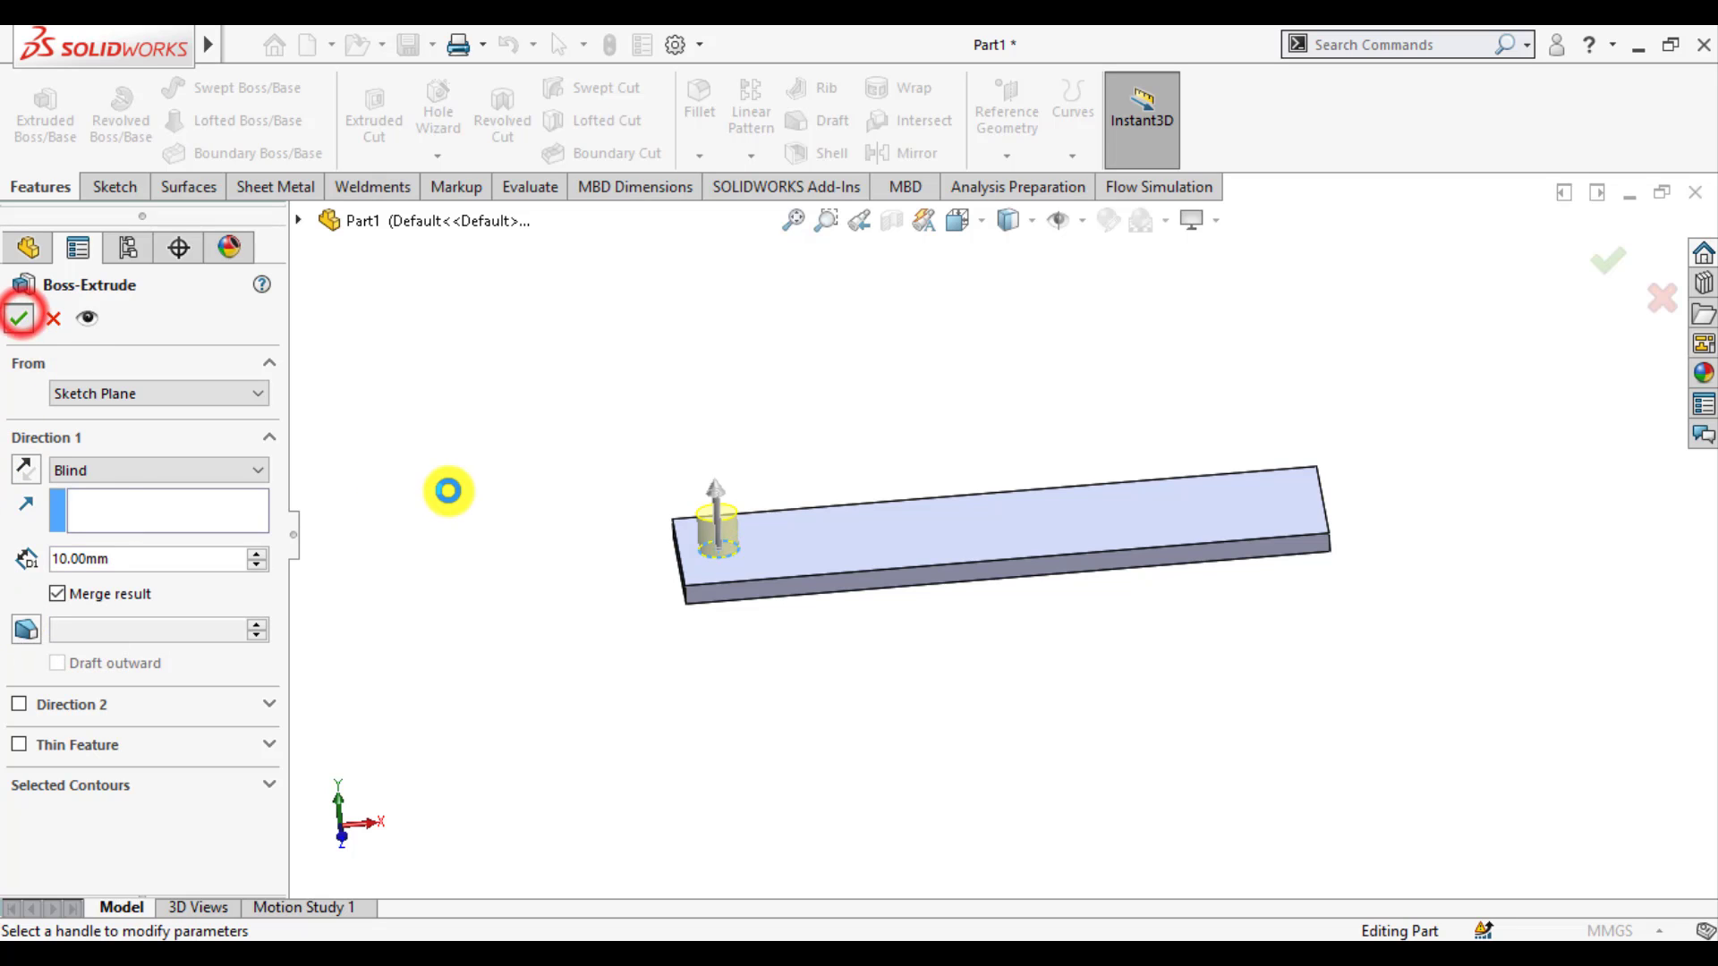
left_click(480, 501)
Step: Apply an orange color to the cylindrical boss at feature level
mouse_move(577, 591)
middle_mouse_down()
mouse_move(614, 575)
mouse_move(614, 491)
mouse_move(659, 605)
mouse_move(601, 607)
middle_mouse_up()
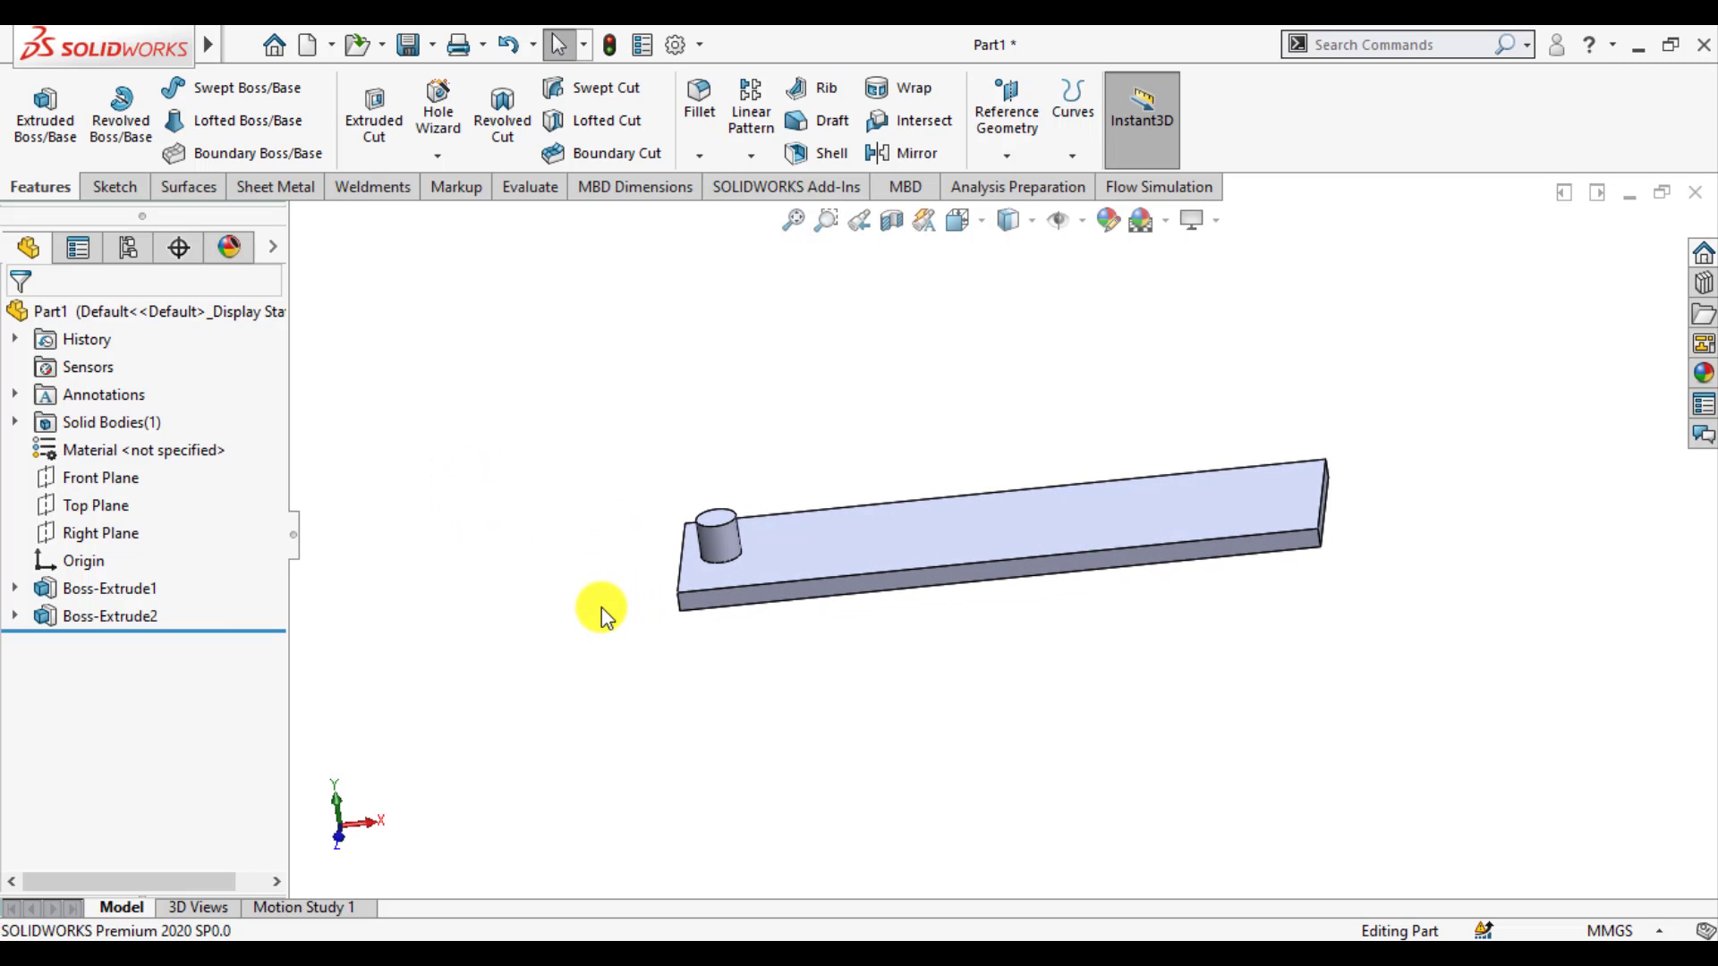
scroll(986, 518, "down", 2)
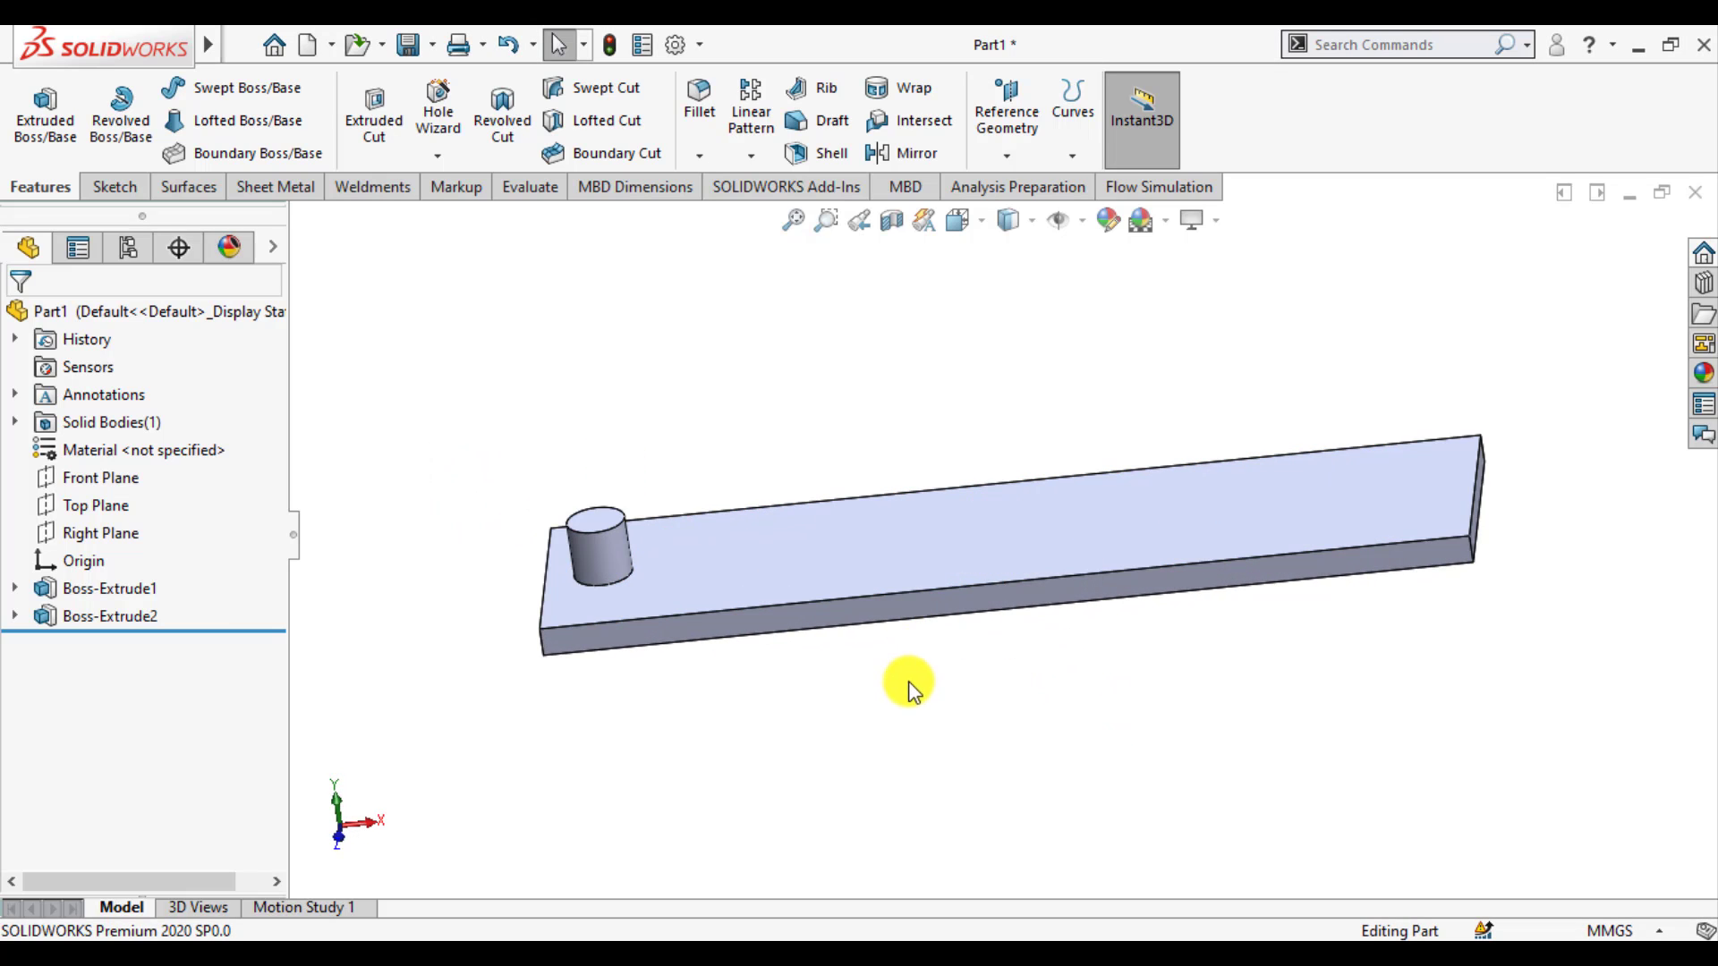
middle_click_drag(908, 684, 902, 718)
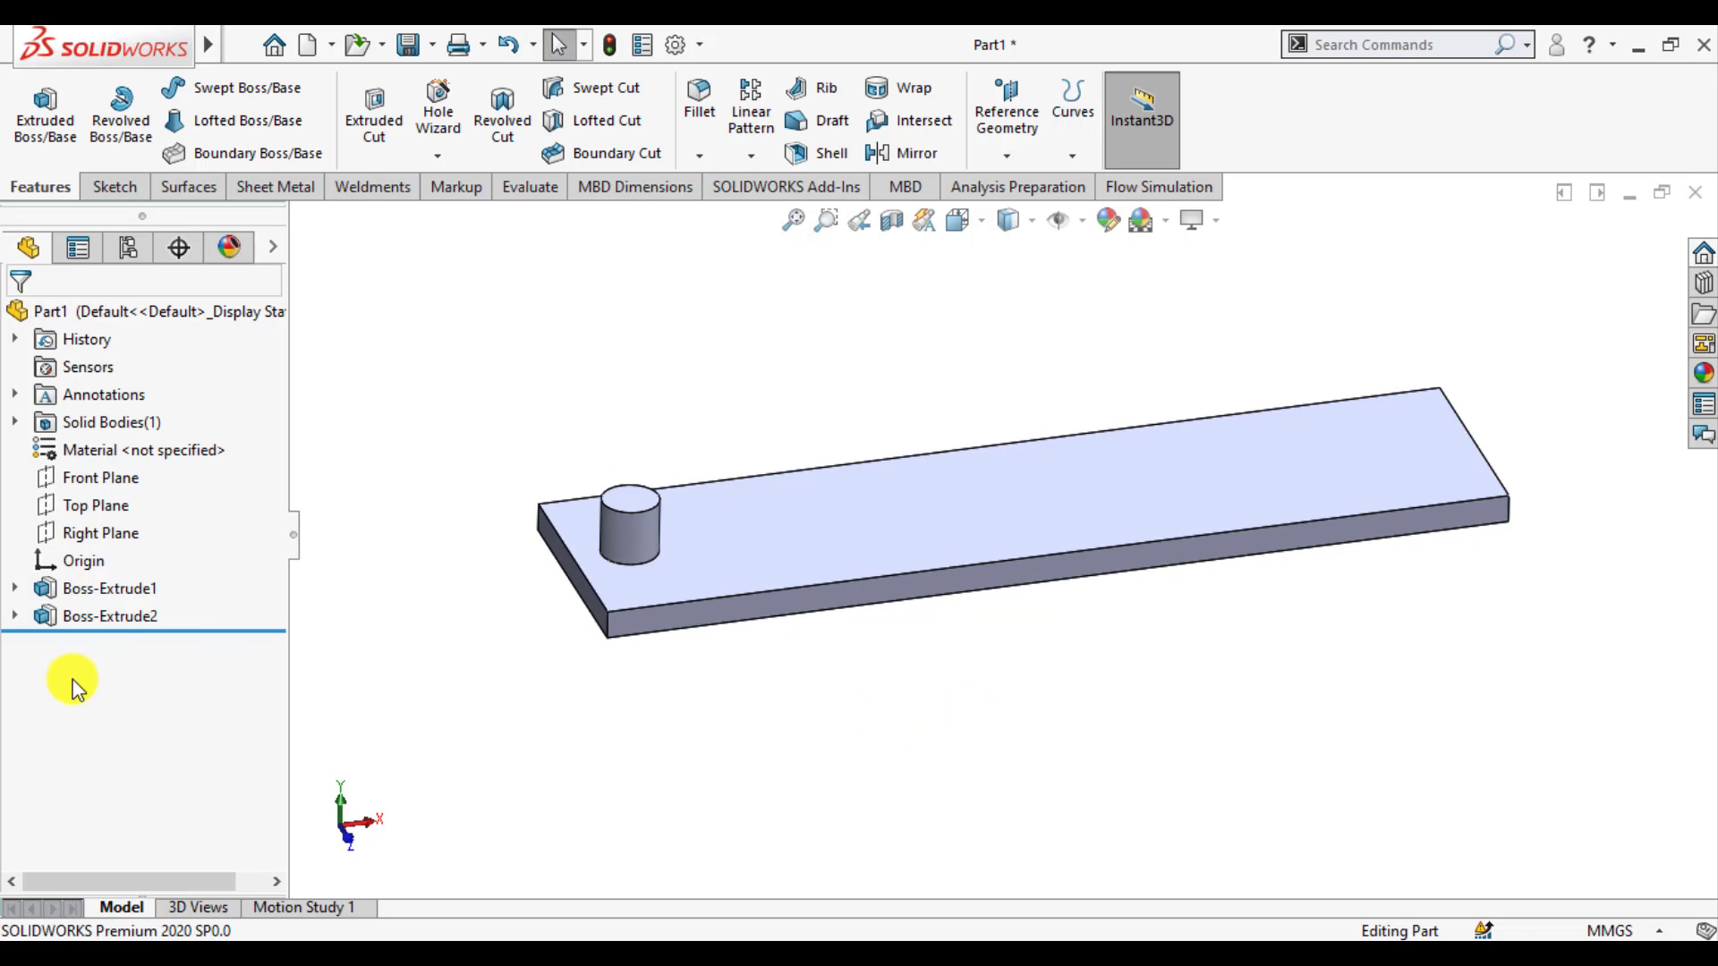
left_click(107, 615)
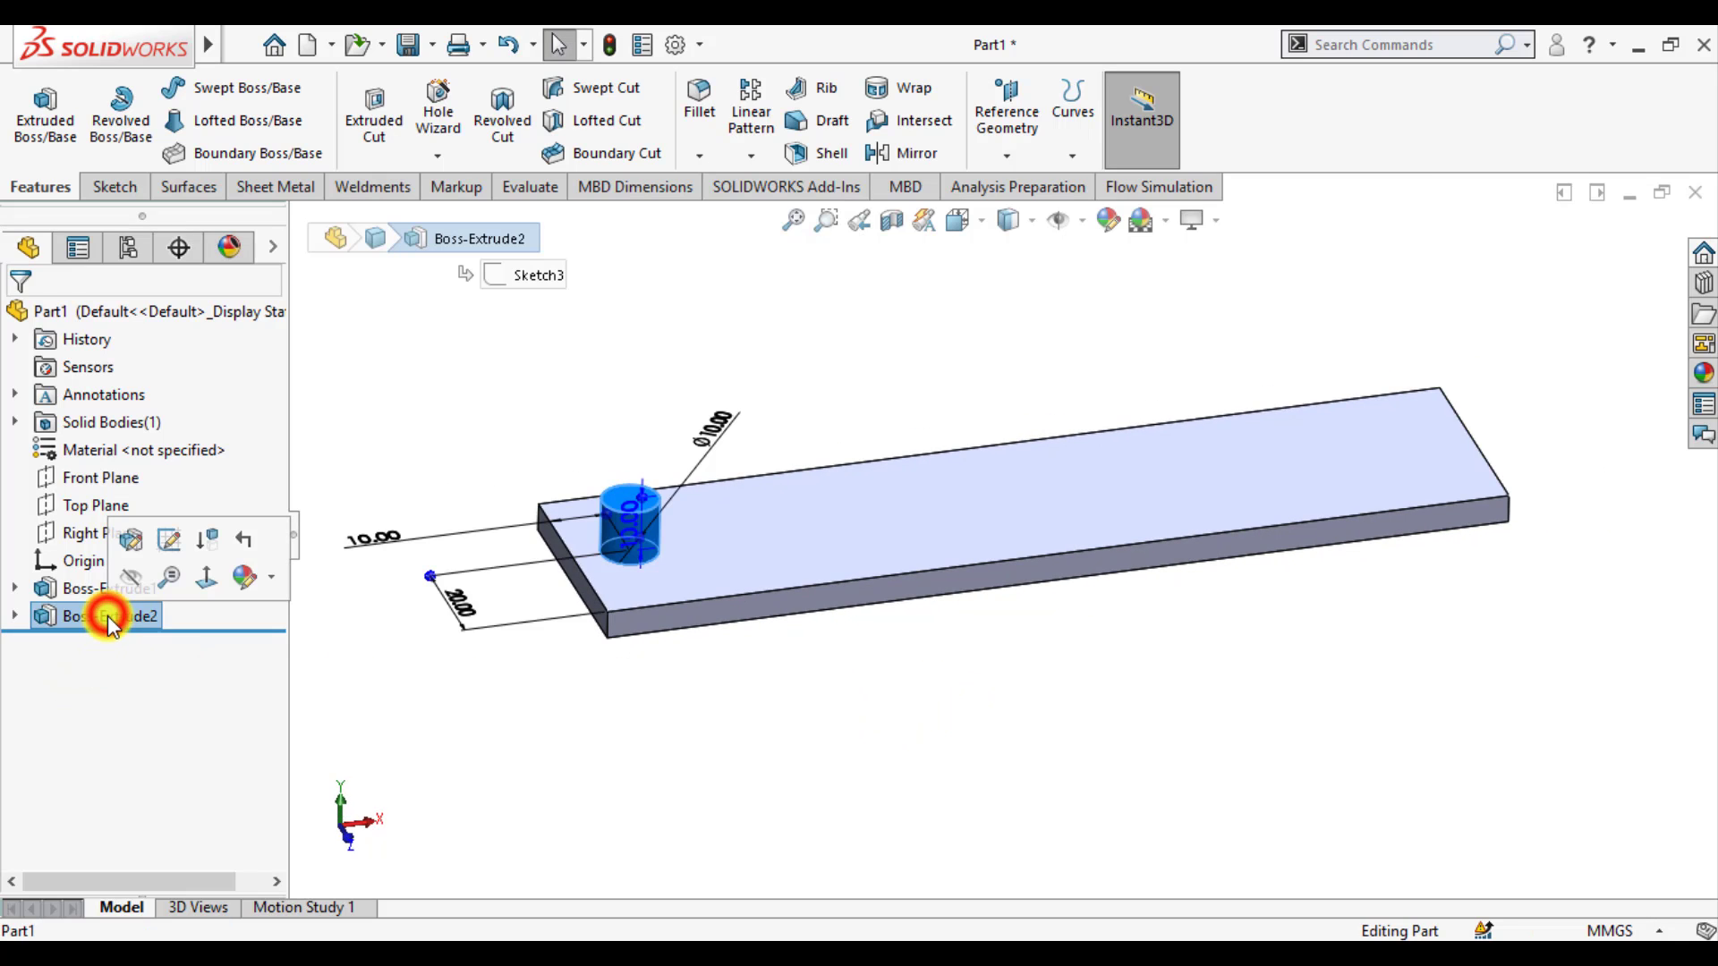
left_click(270, 586)
left_click(259, 642)
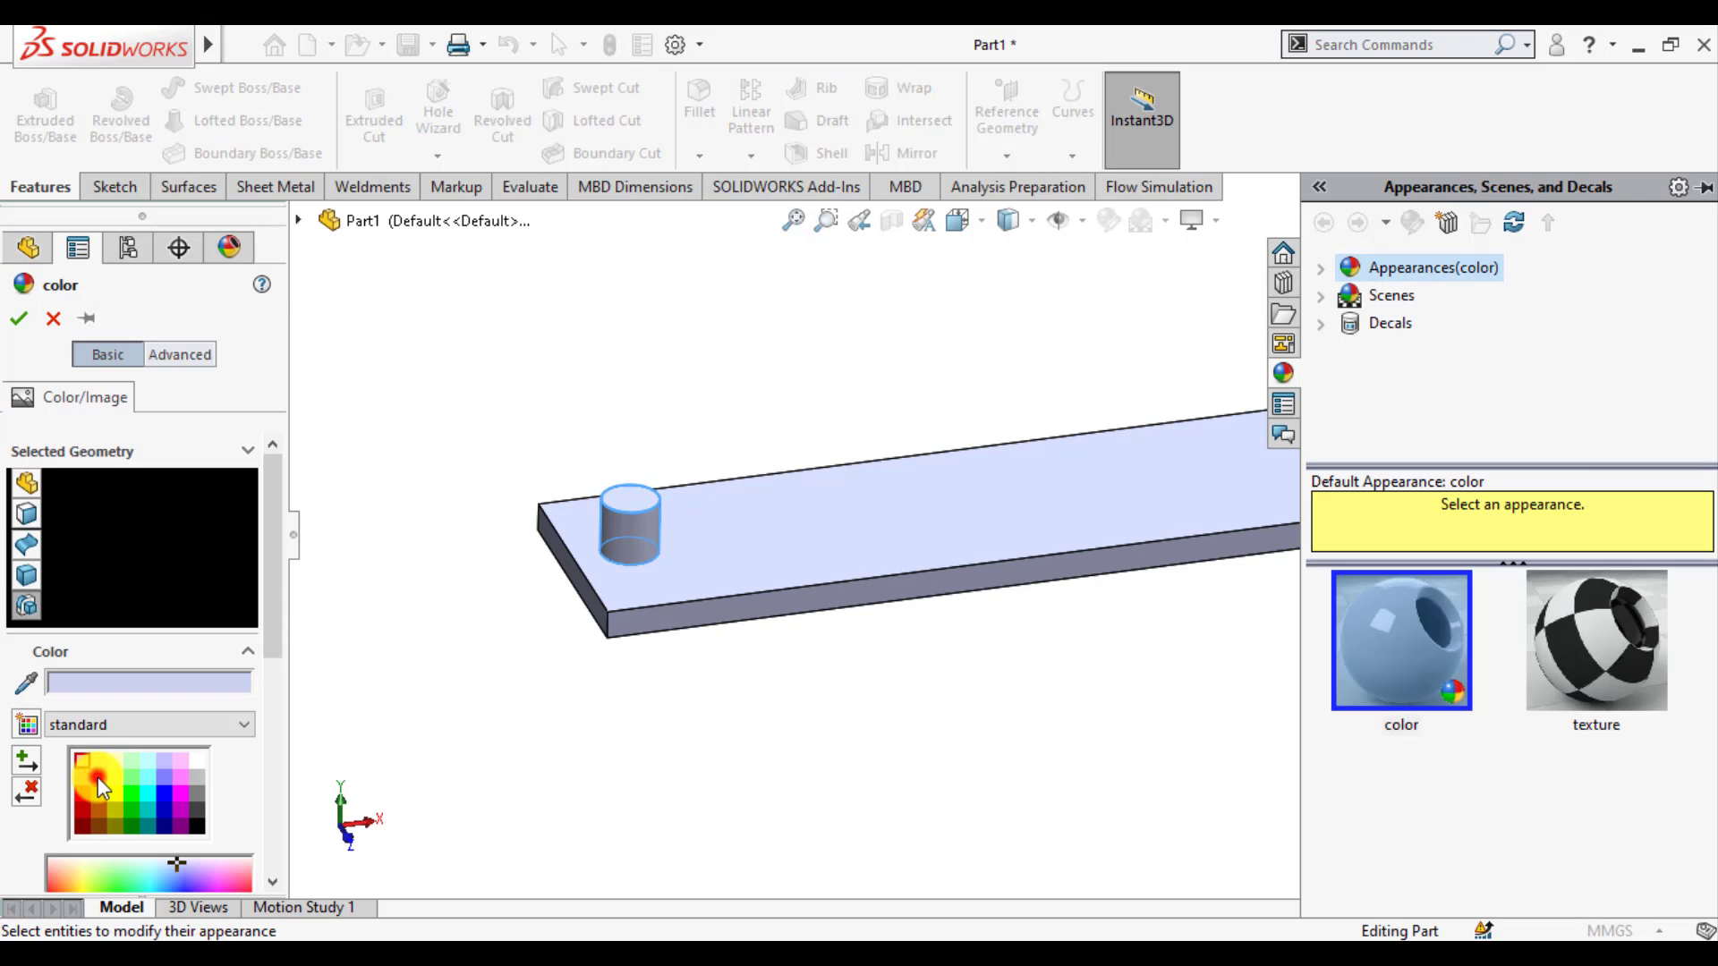
left_click(99, 777)
left_click(99, 792)
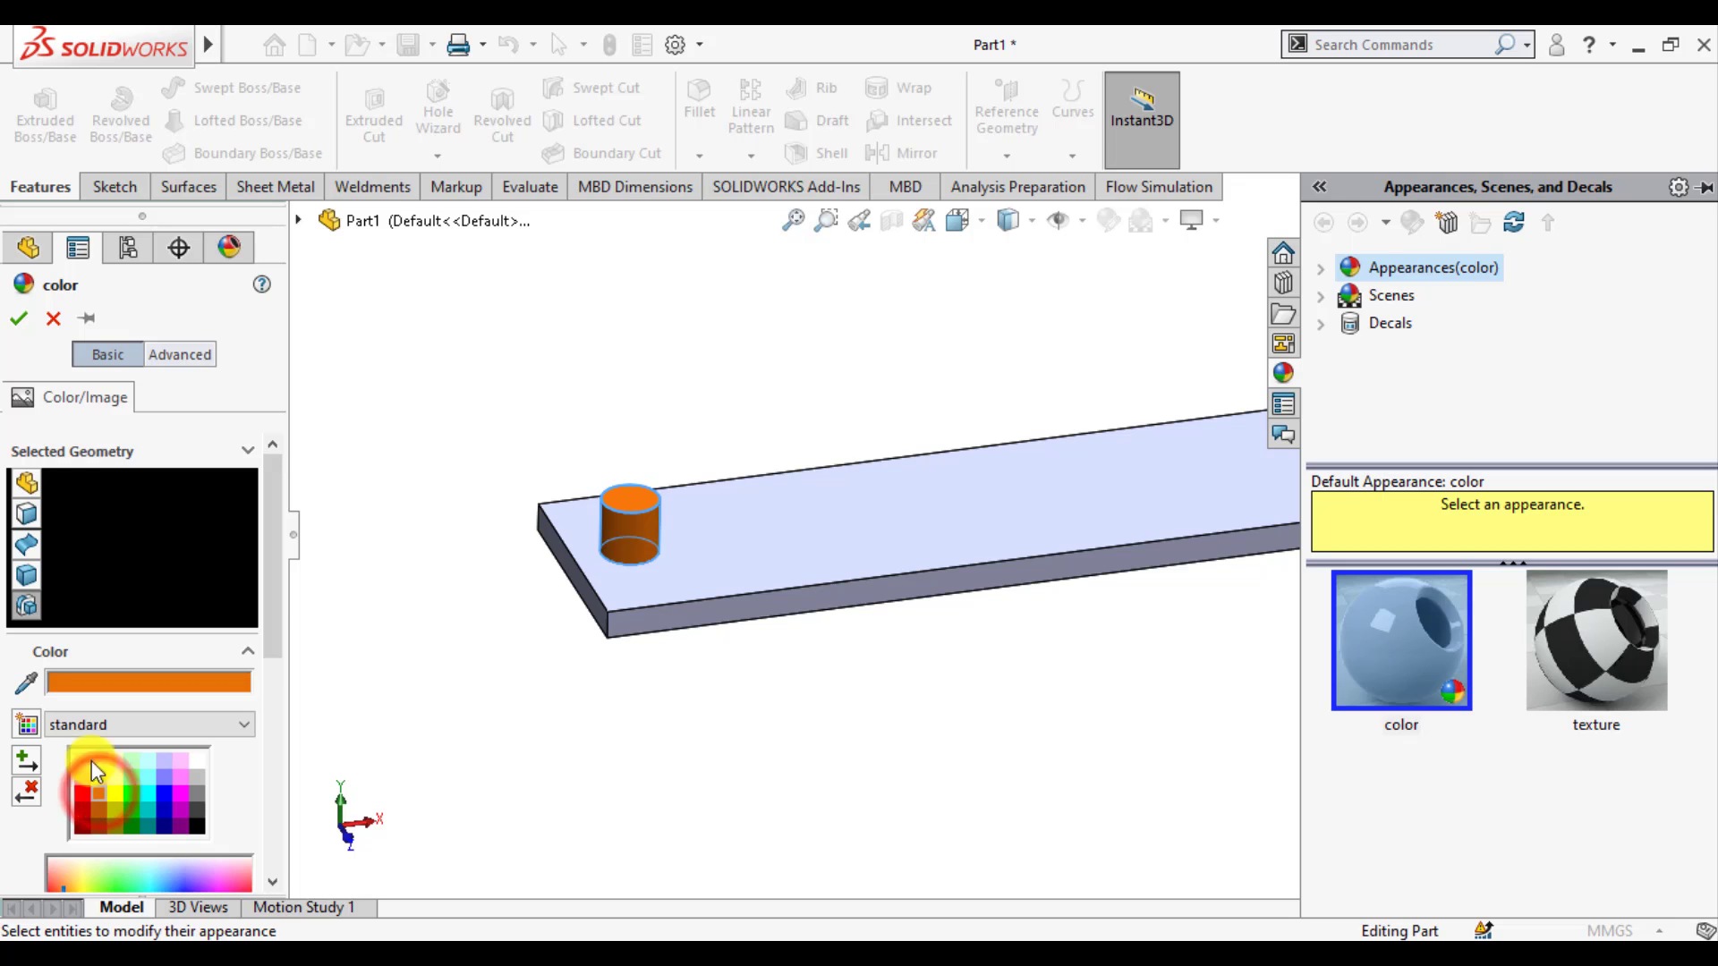
left_click(18, 322)
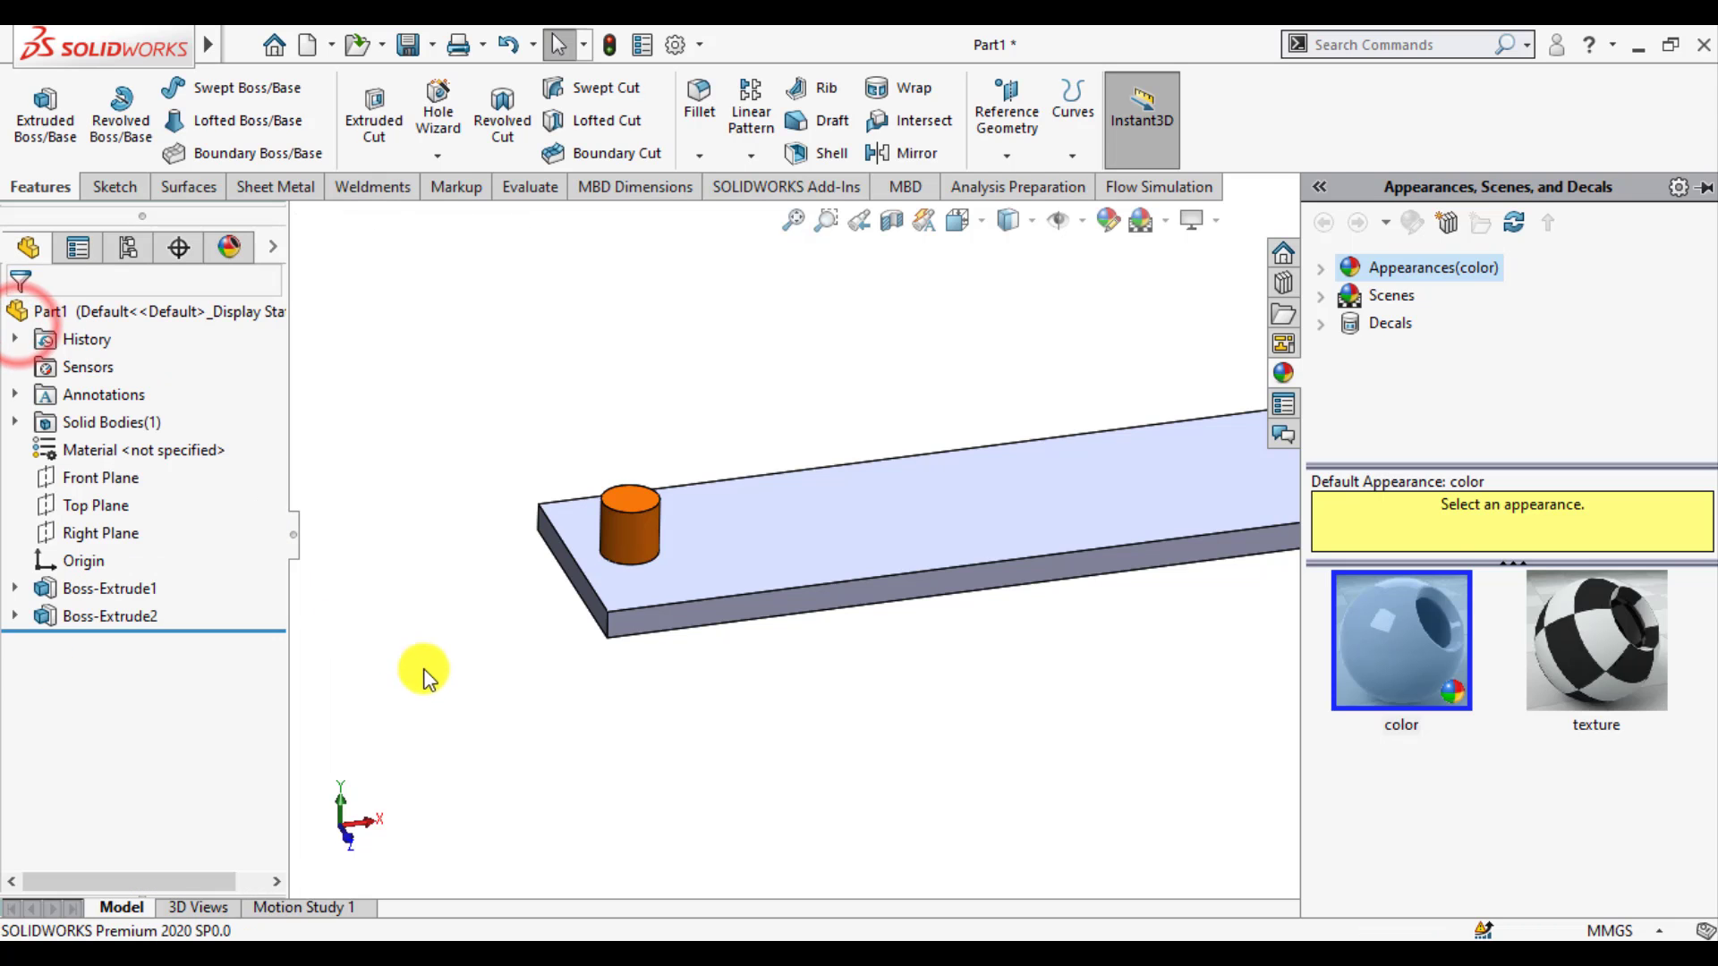
Step: Apply a black color to the plate's base extrusion at feature level
left_click(141, 588)
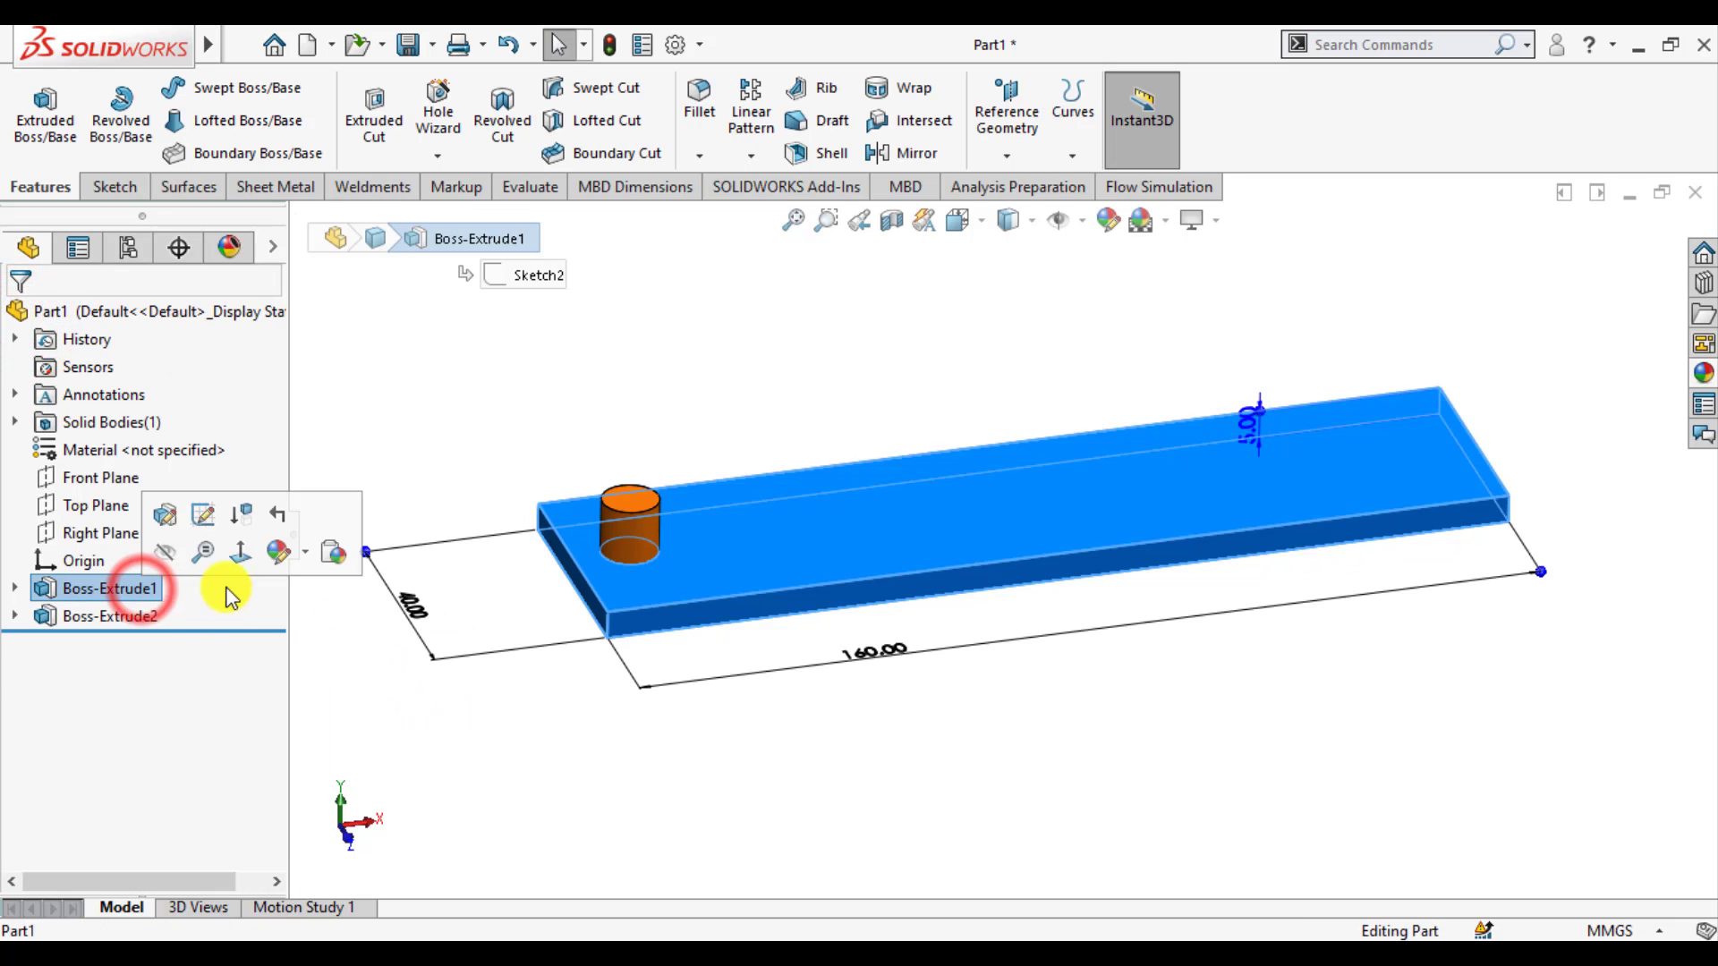
left_click(299, 557)
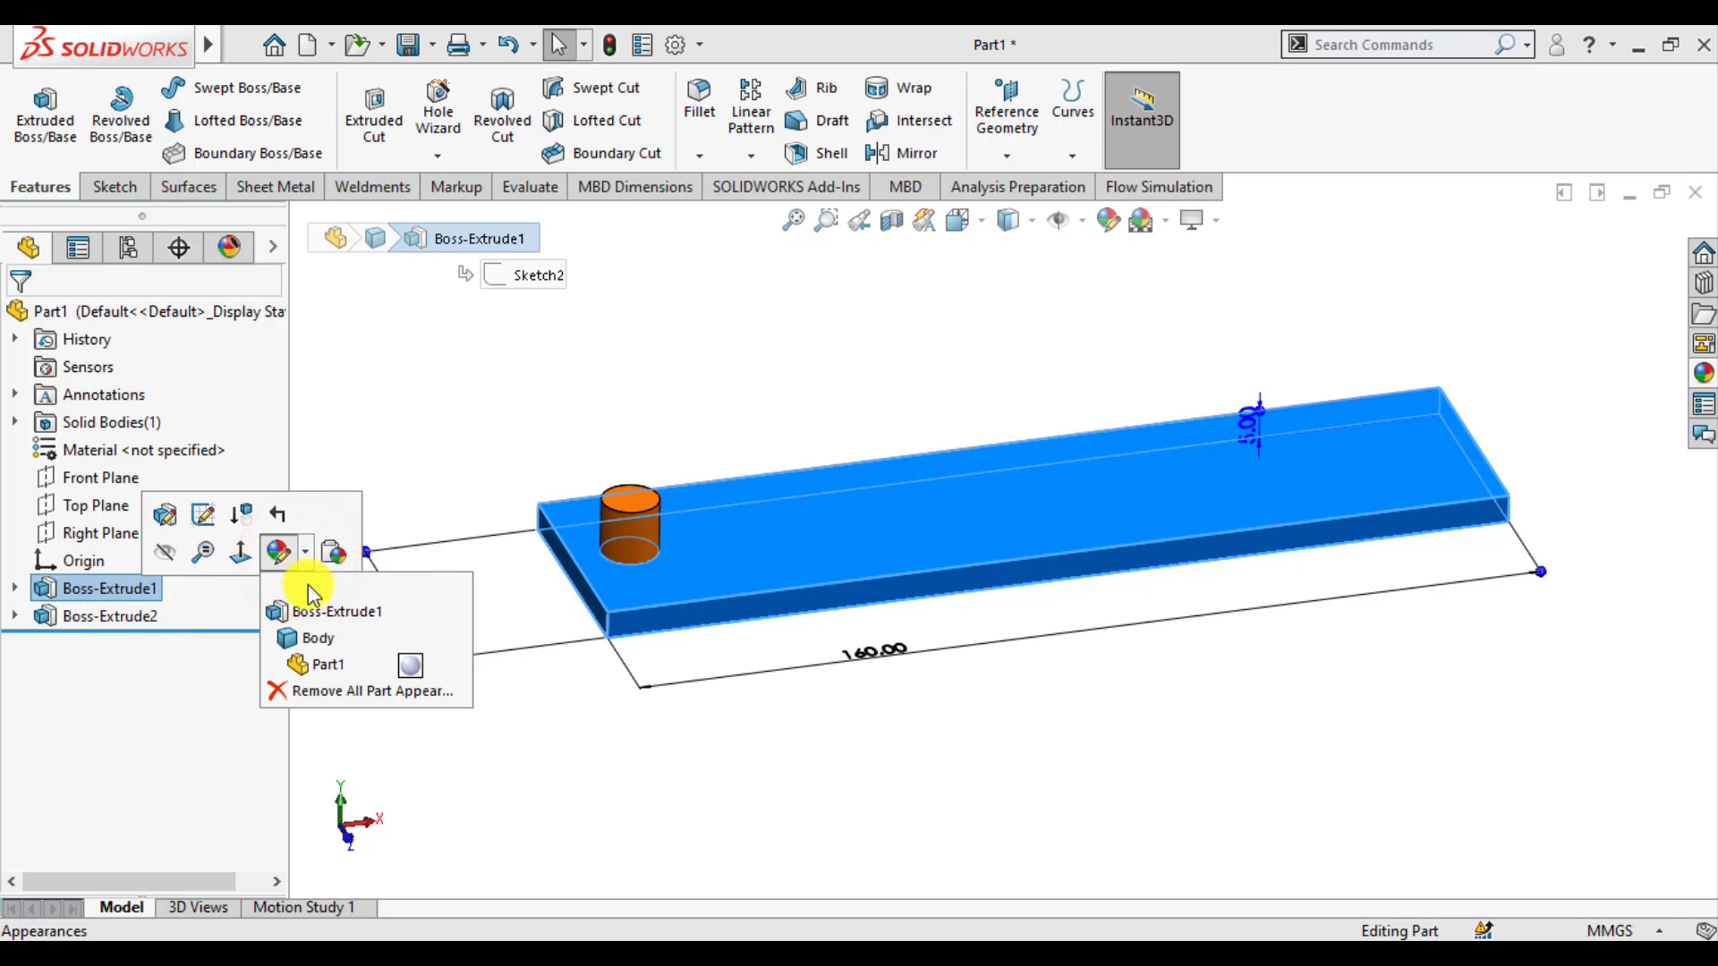
left_click(308, 613)
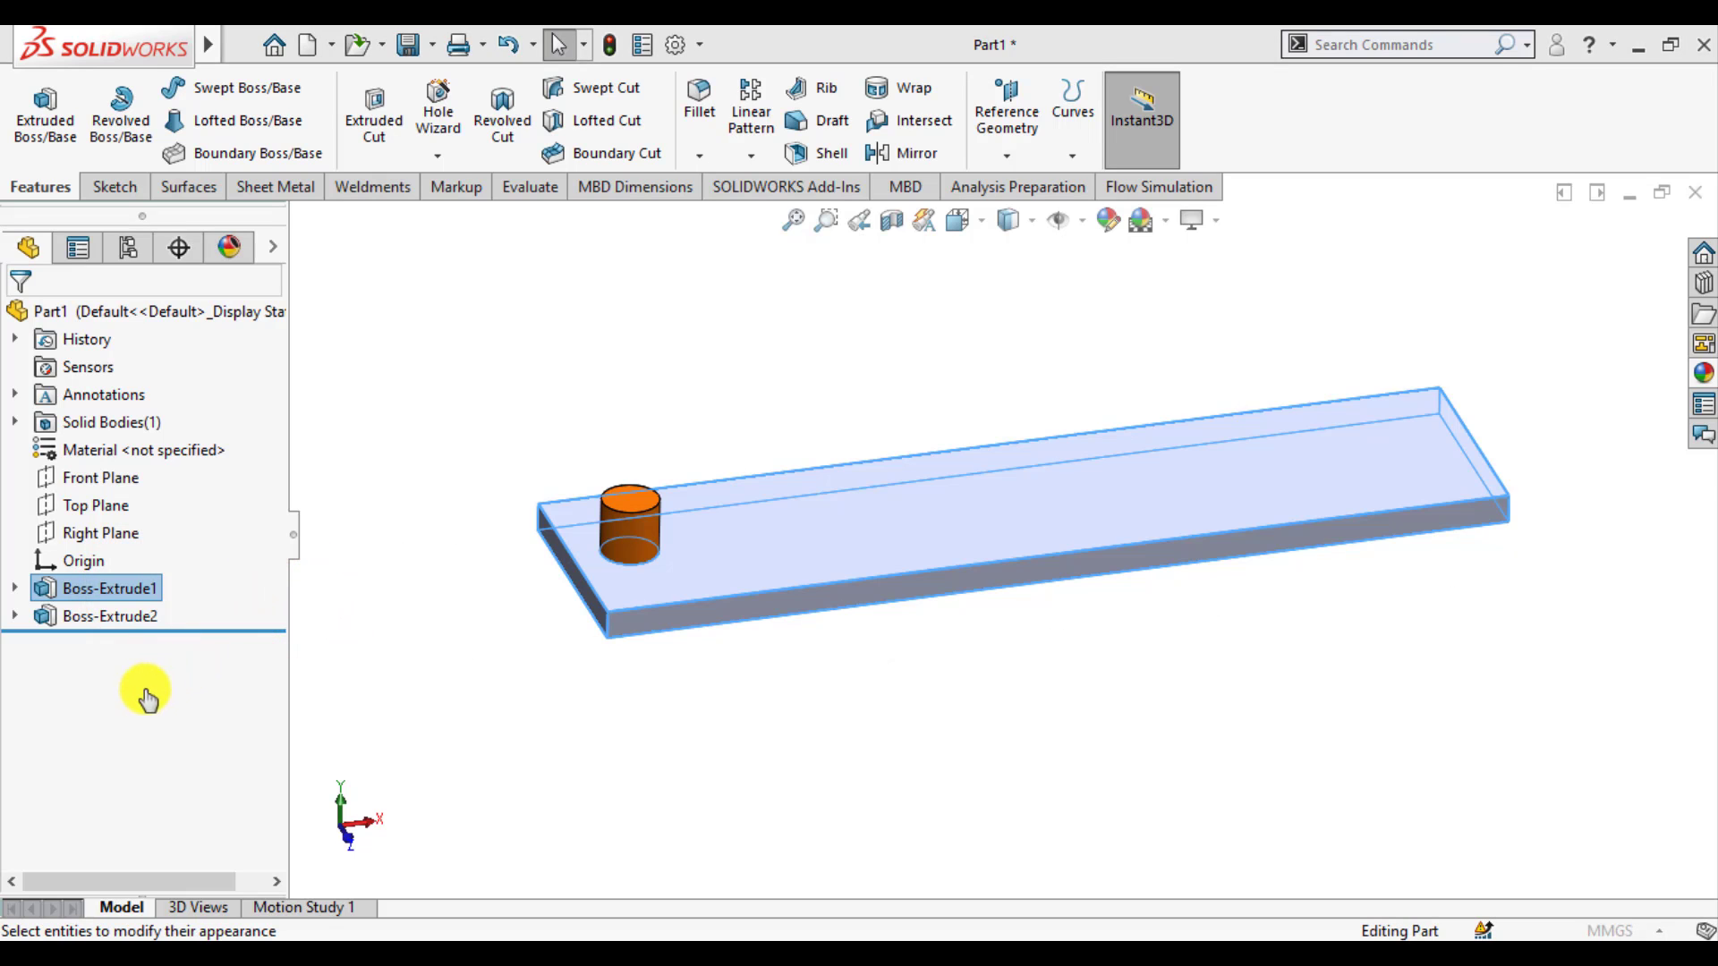
left_click(188, 814)
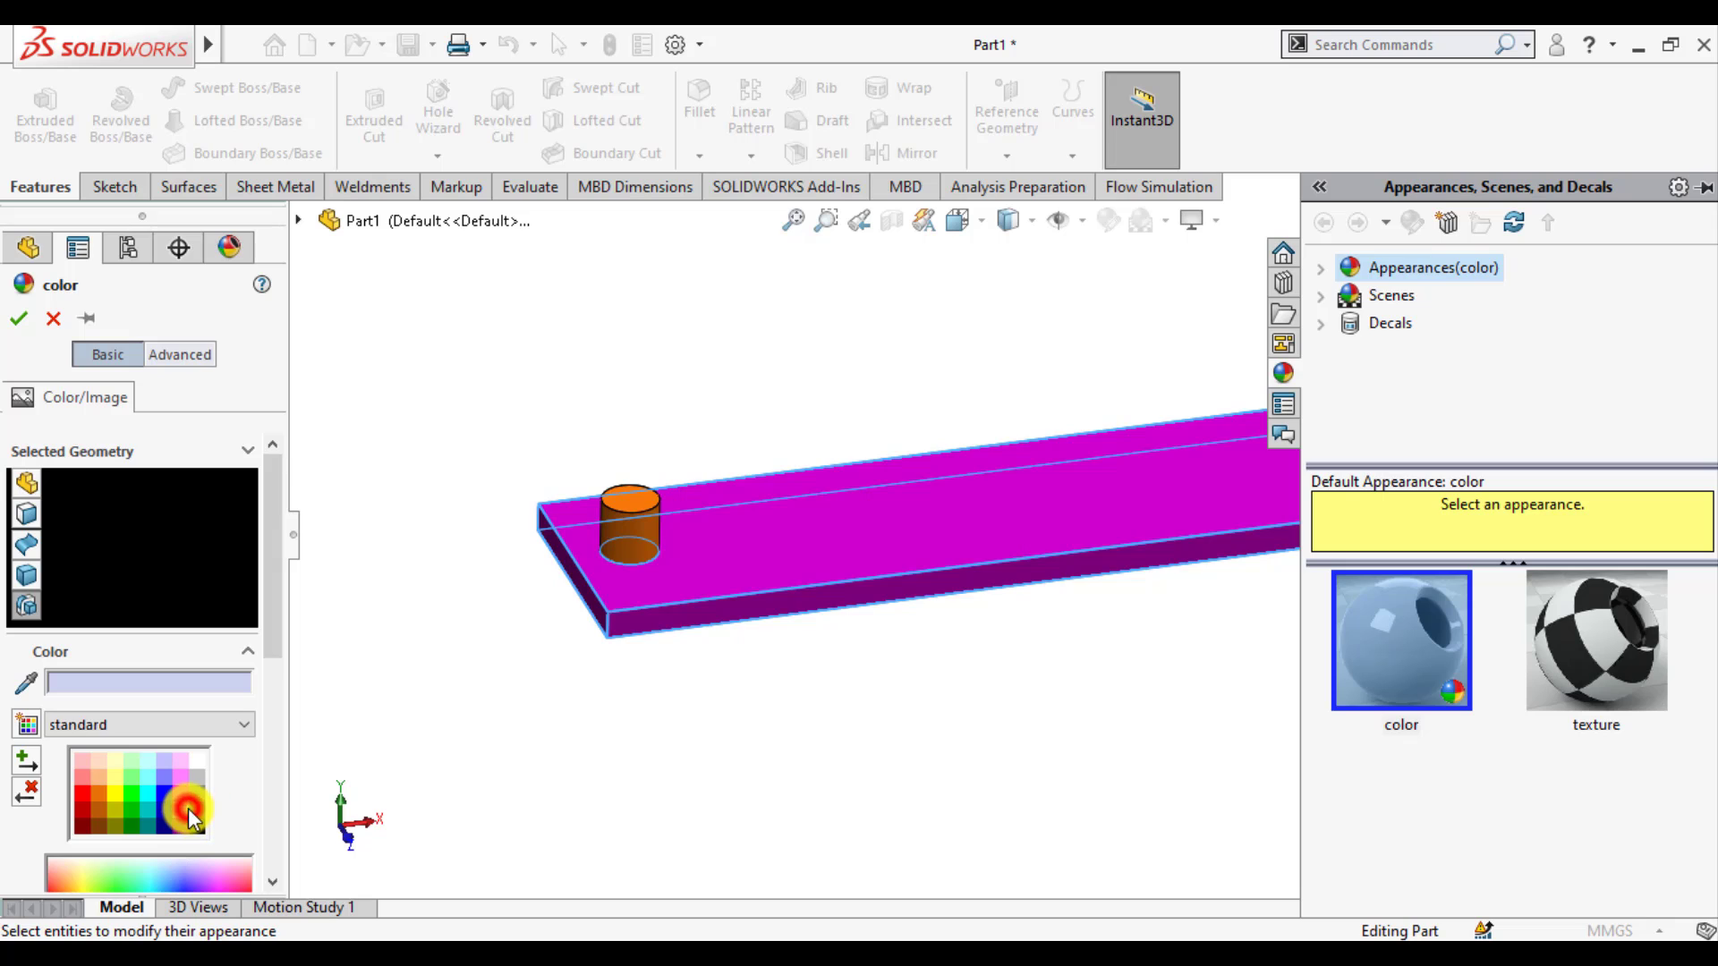
left_click(197, 824)
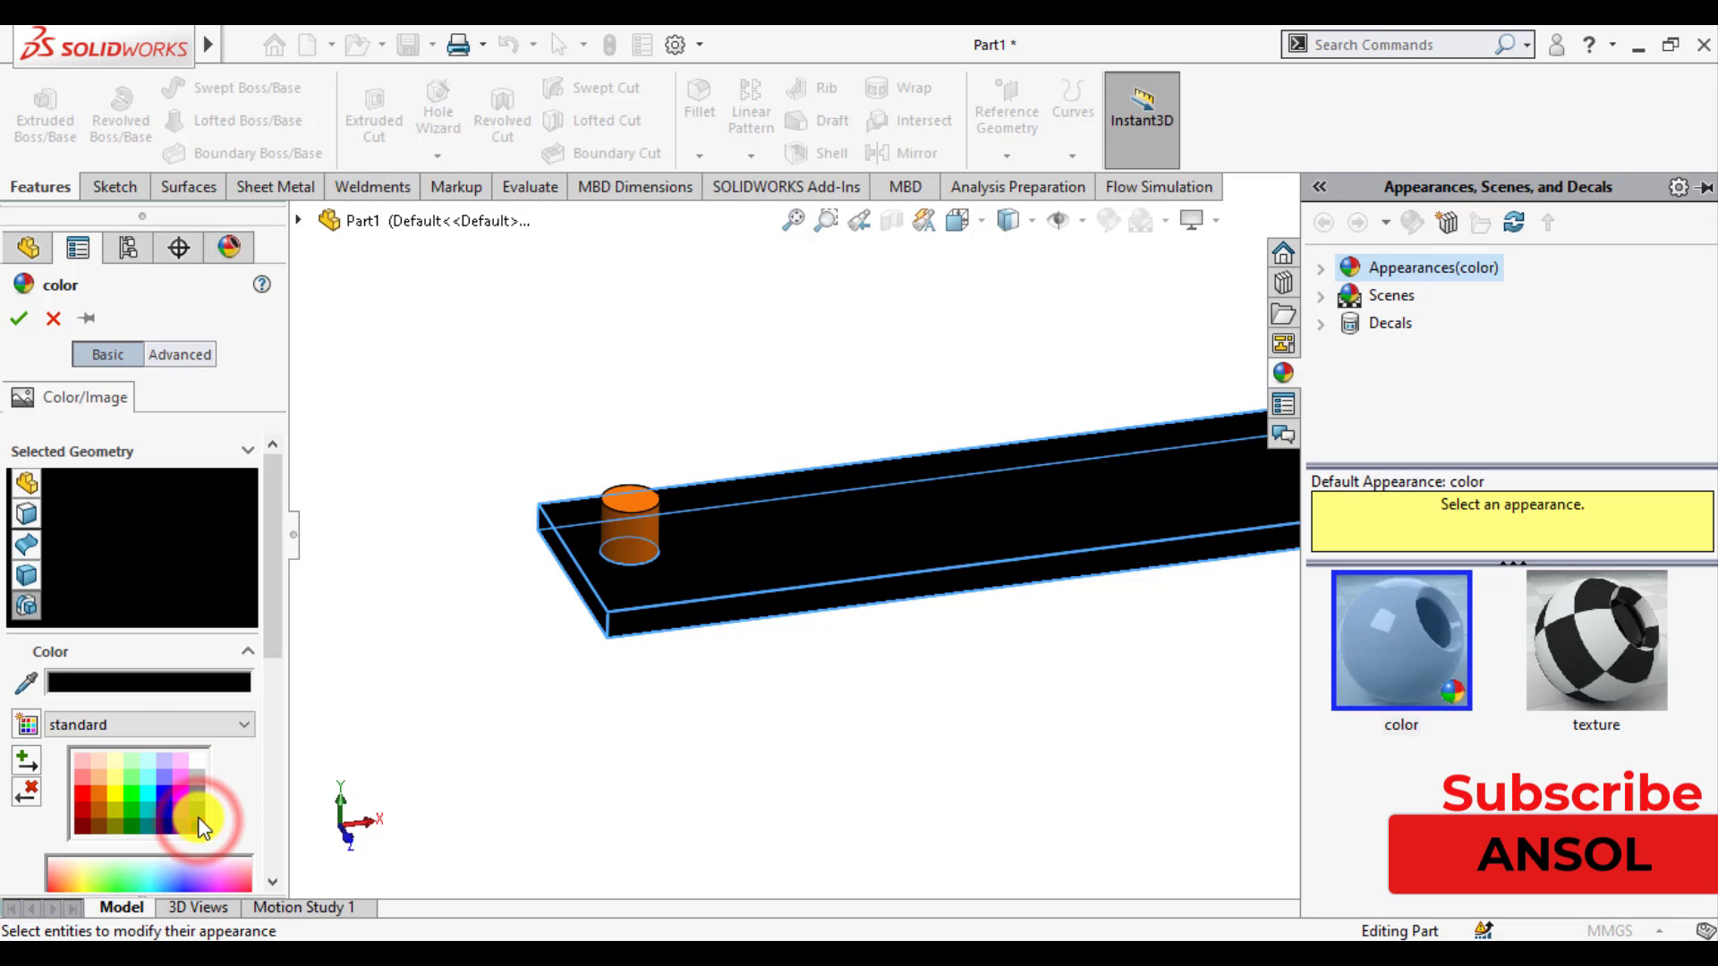
left_click(20, 319)
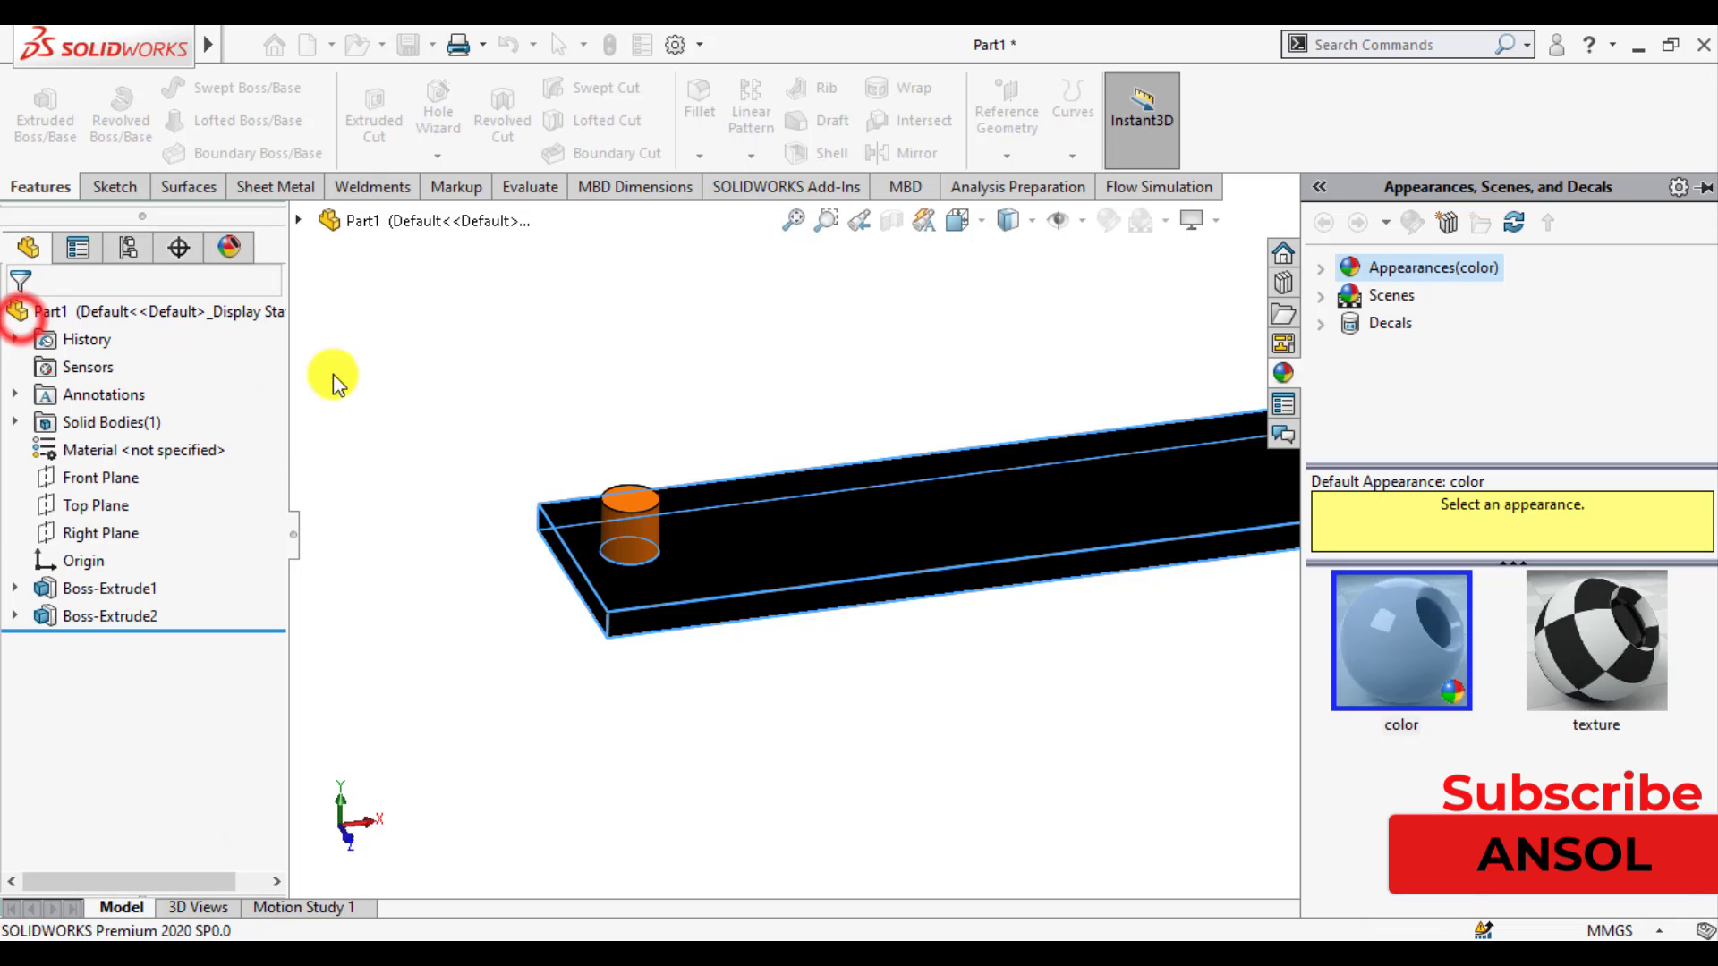
left_click(474, 361)
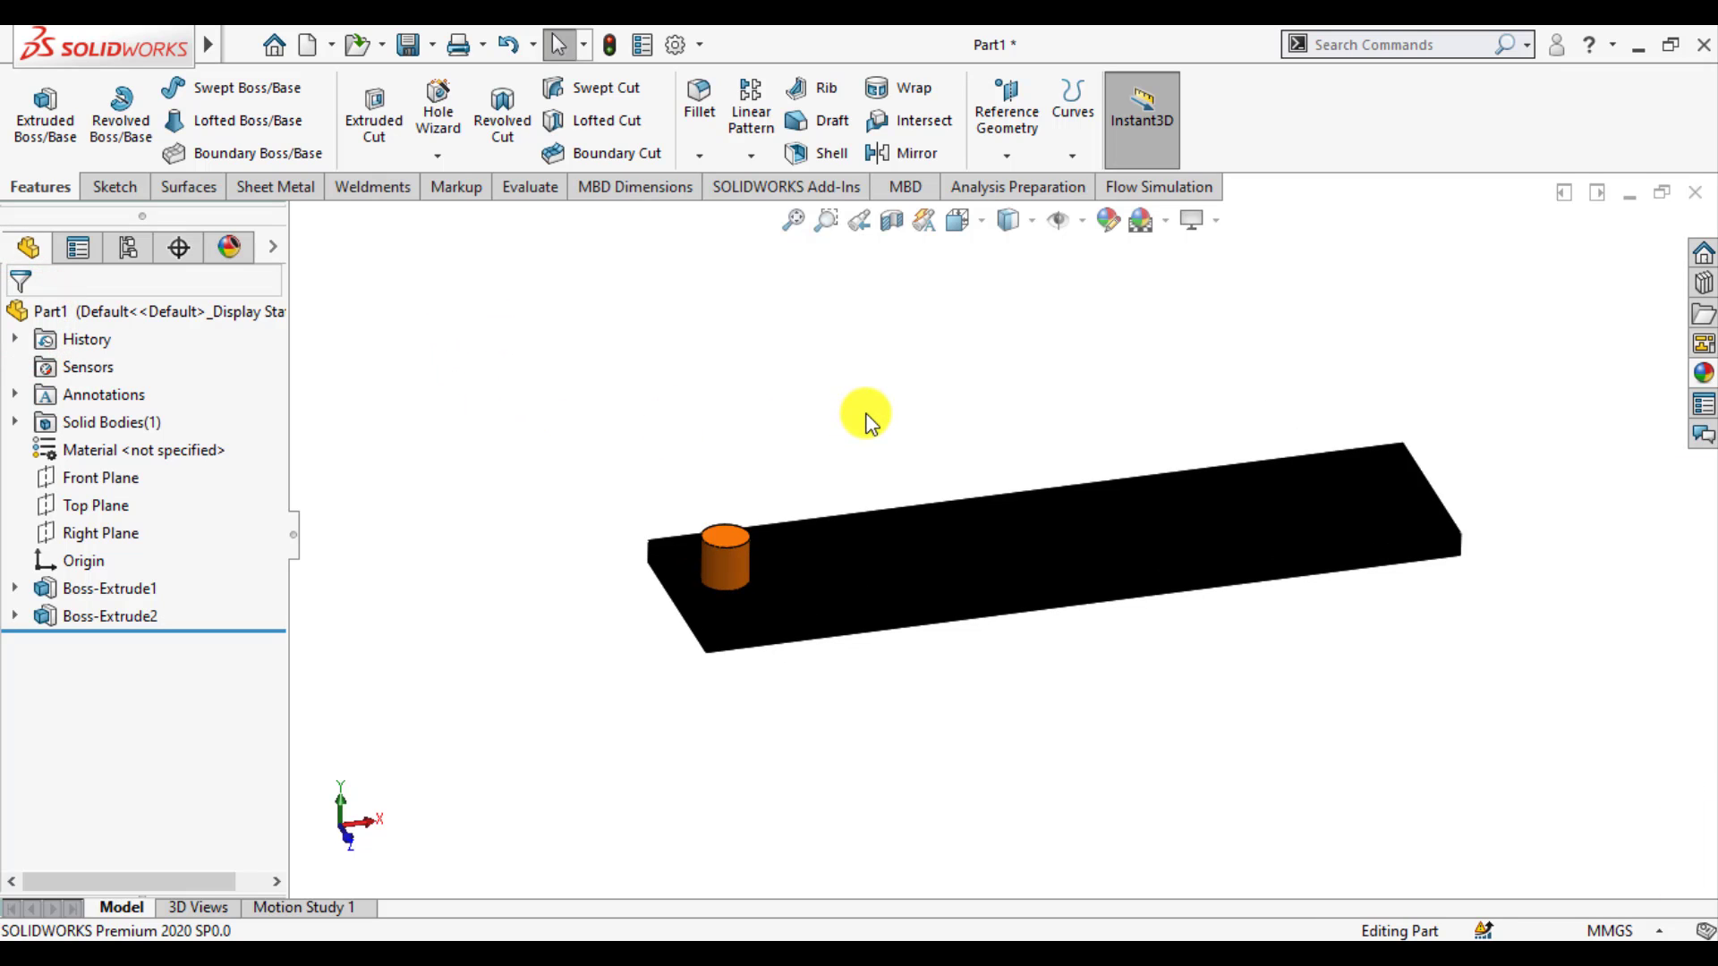
Step: Change the plate's feature color to dark gray from the standard swatches
left_click(154, 588)
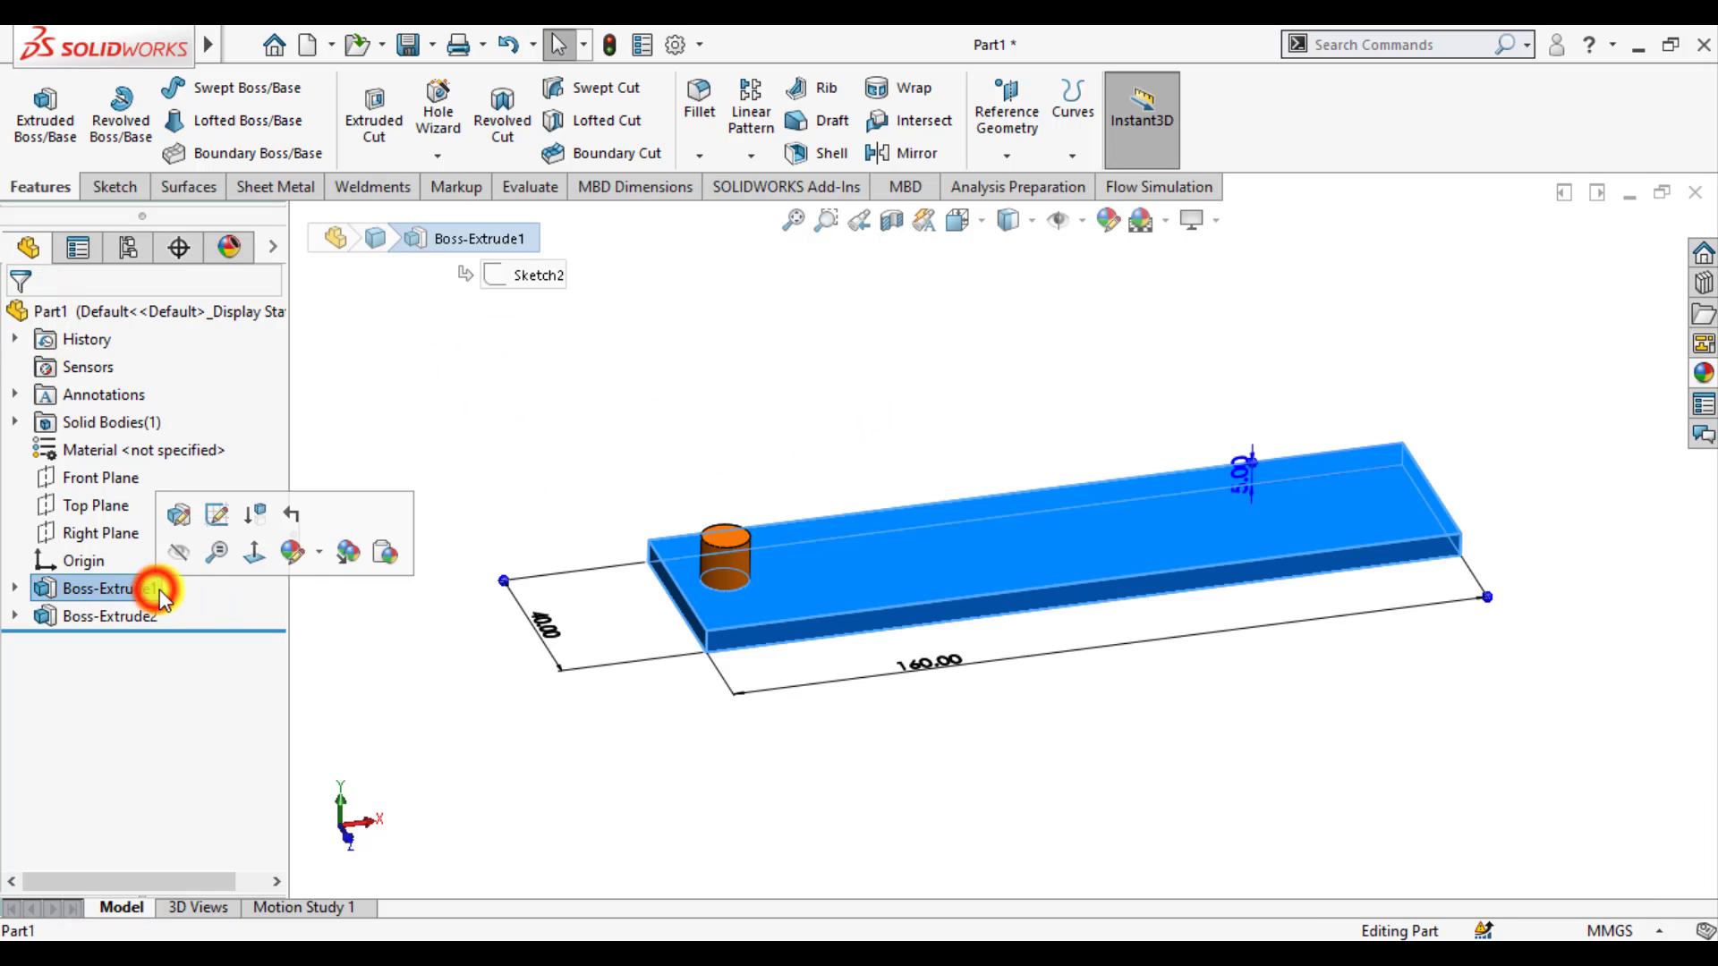
left_click(320, 554)
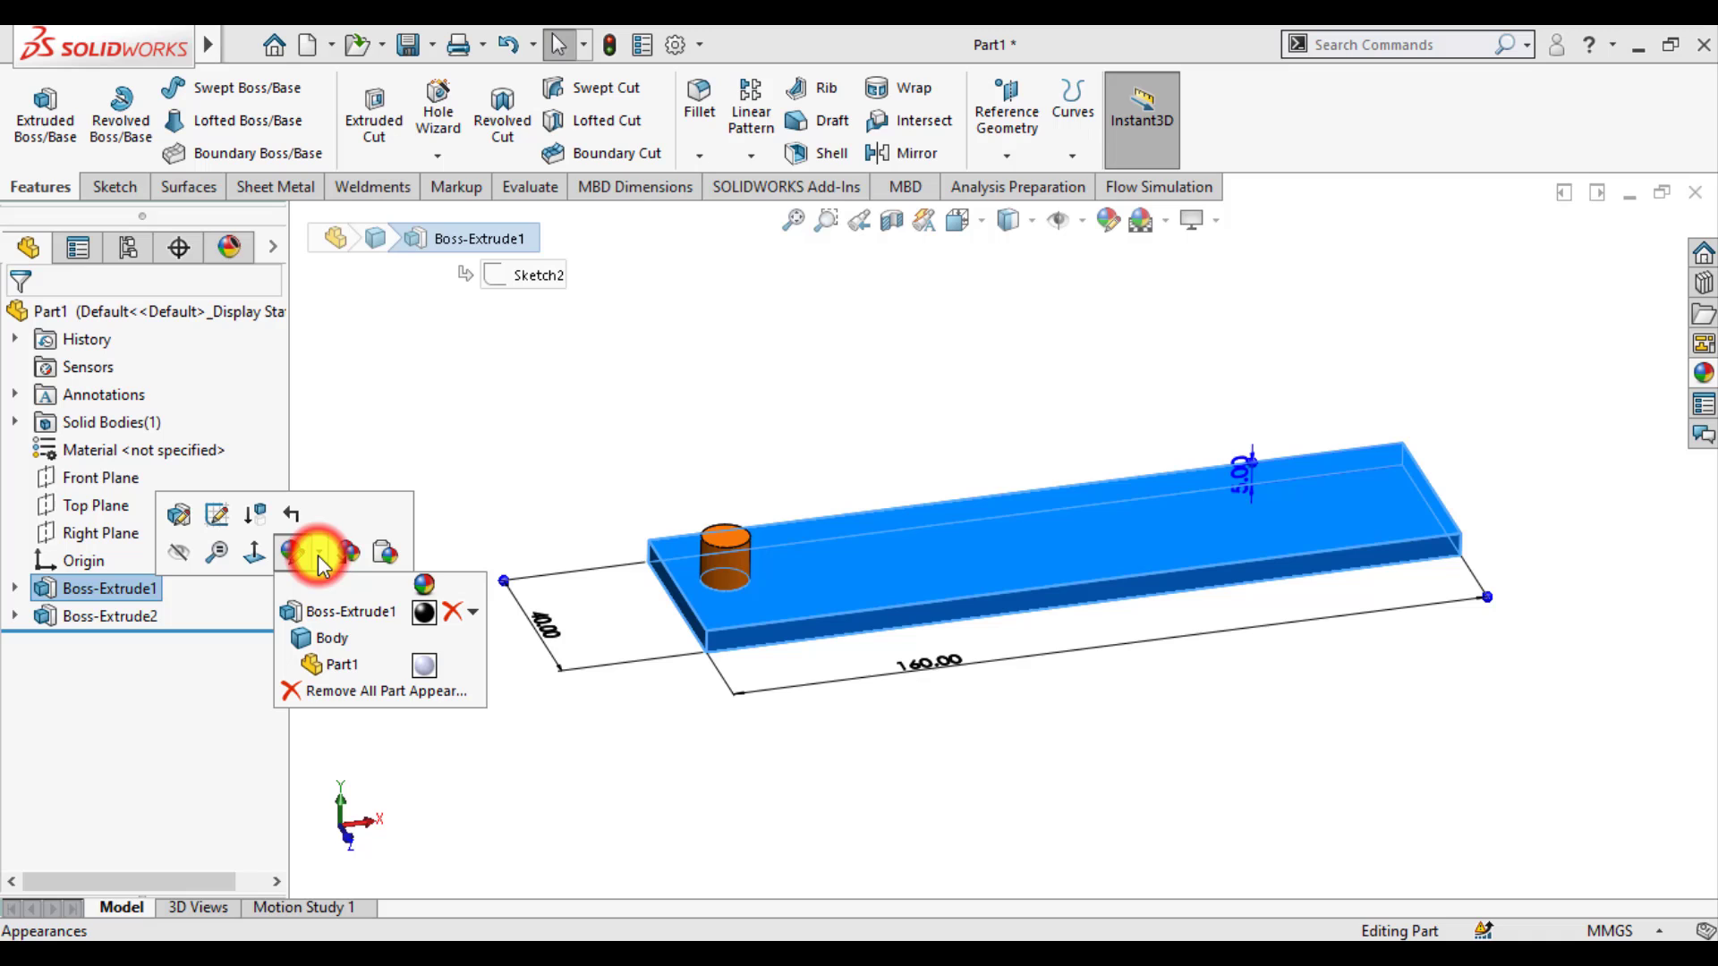
left_click(348, 612)
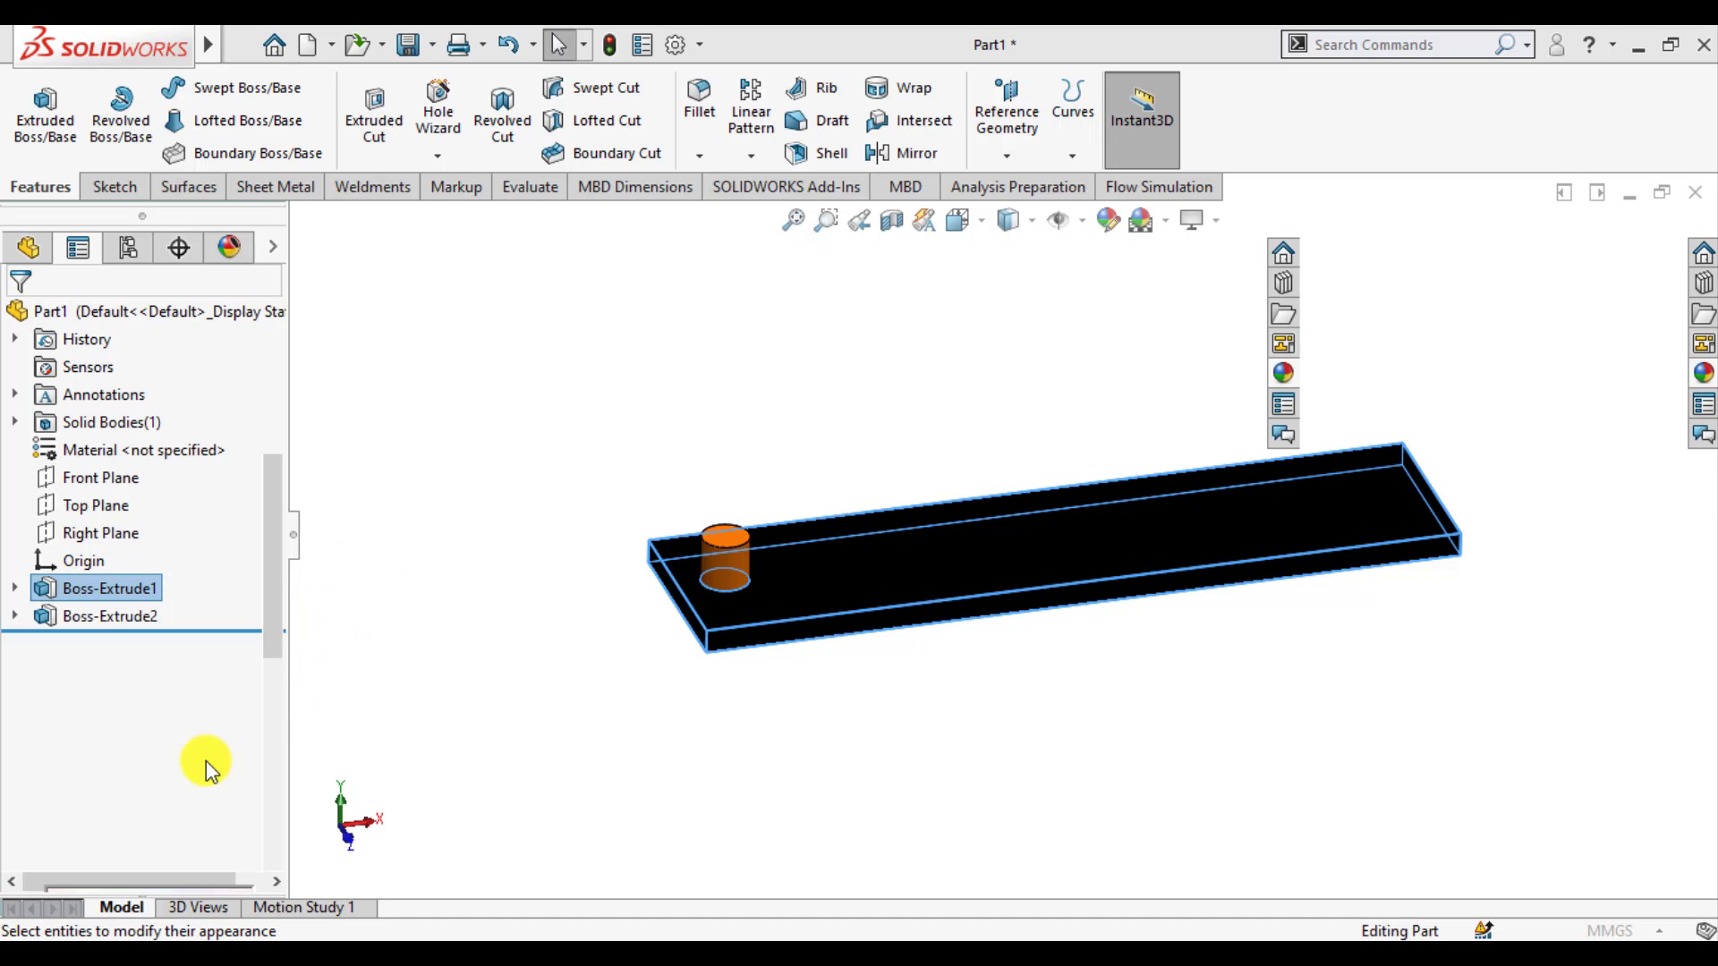
left_click(195, 803)
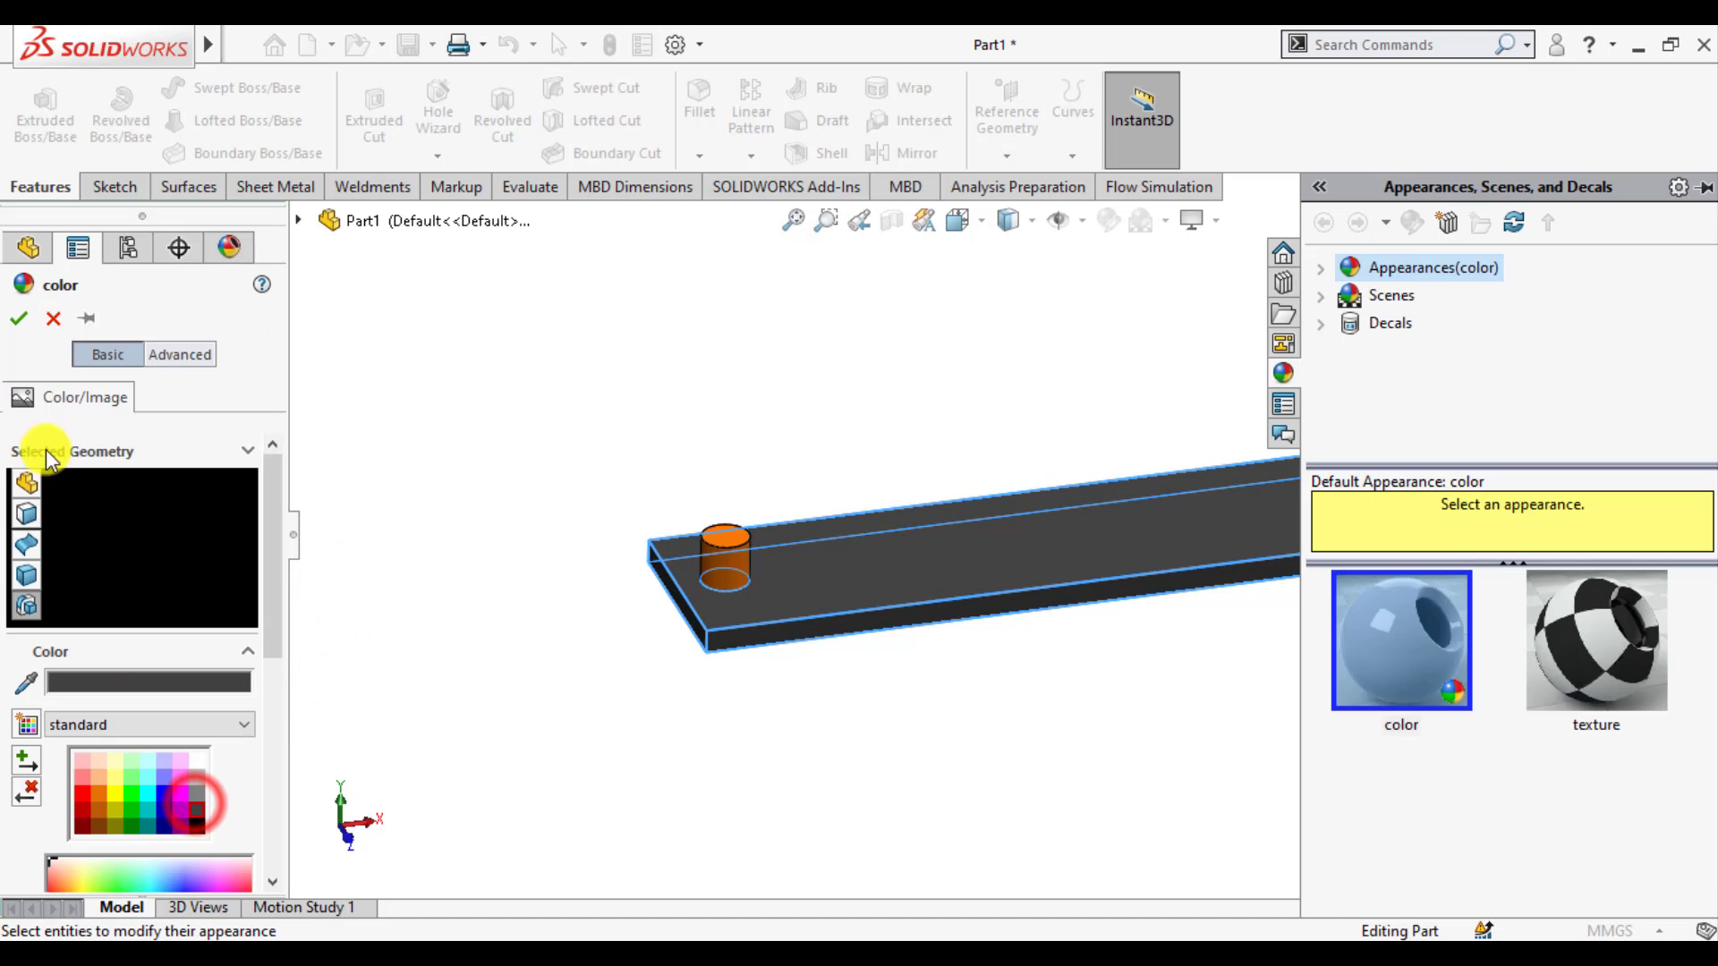
left_click(19, 318)
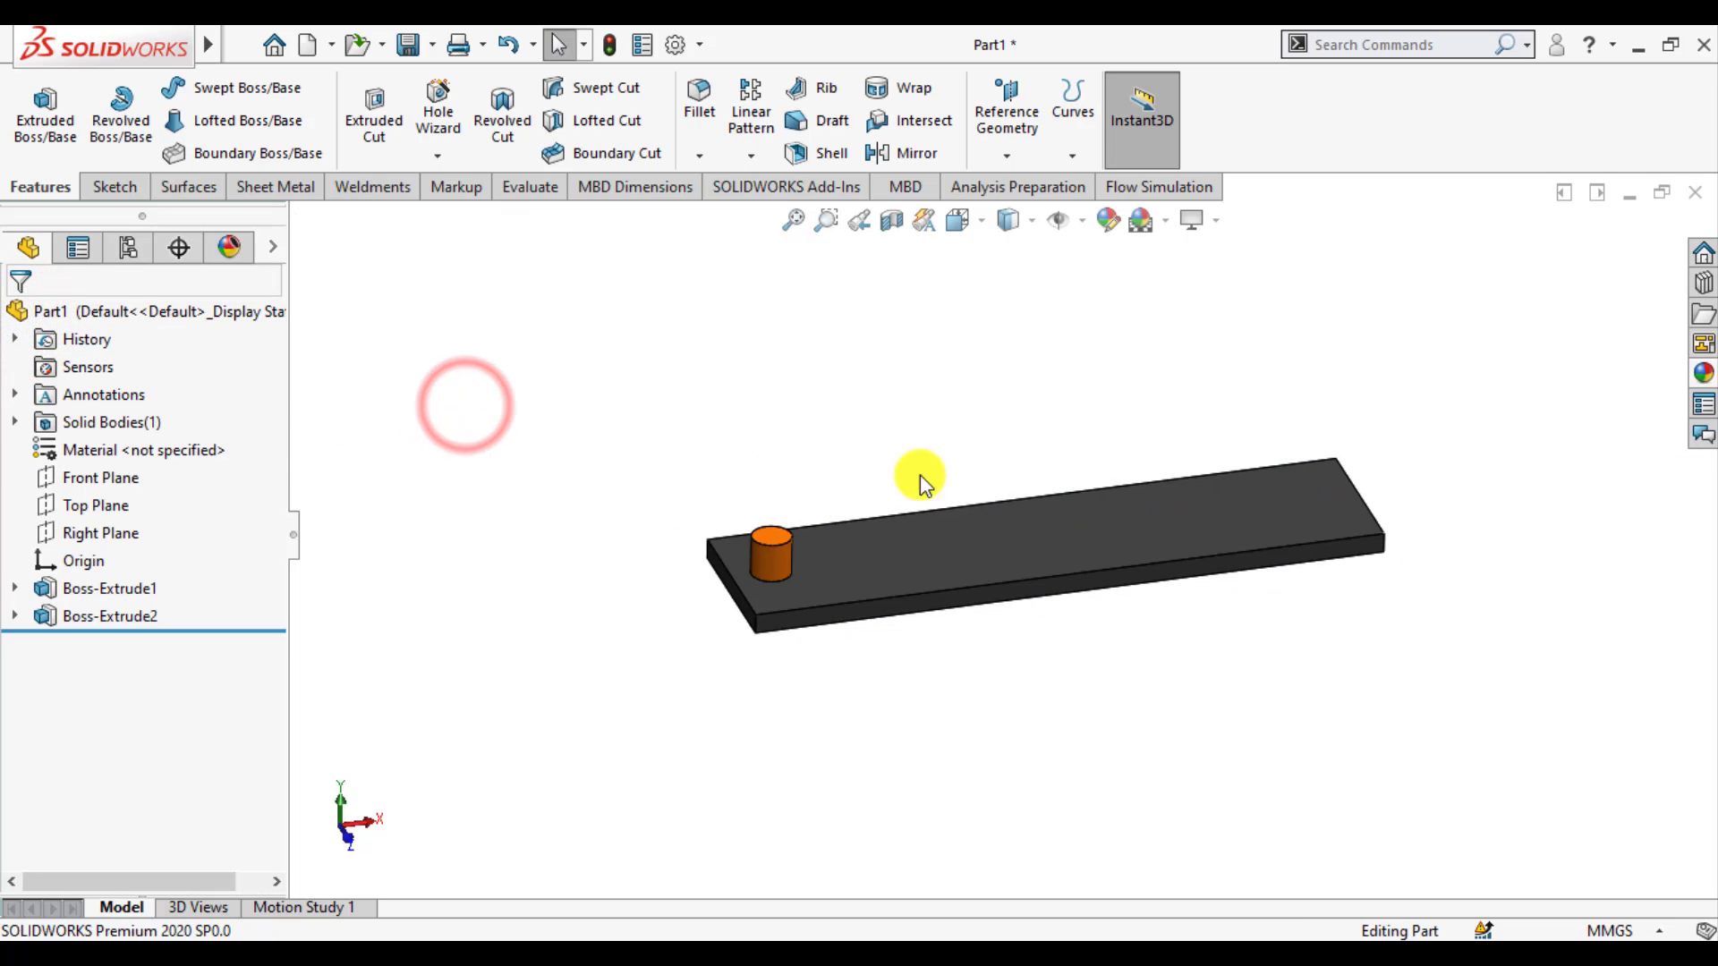
Step: Set up a linear pattern of the cylinder along the plate's long front edge, up to the far end face, with 22 mm spacing
middle_click_drag(1021, 482, 858, 739)
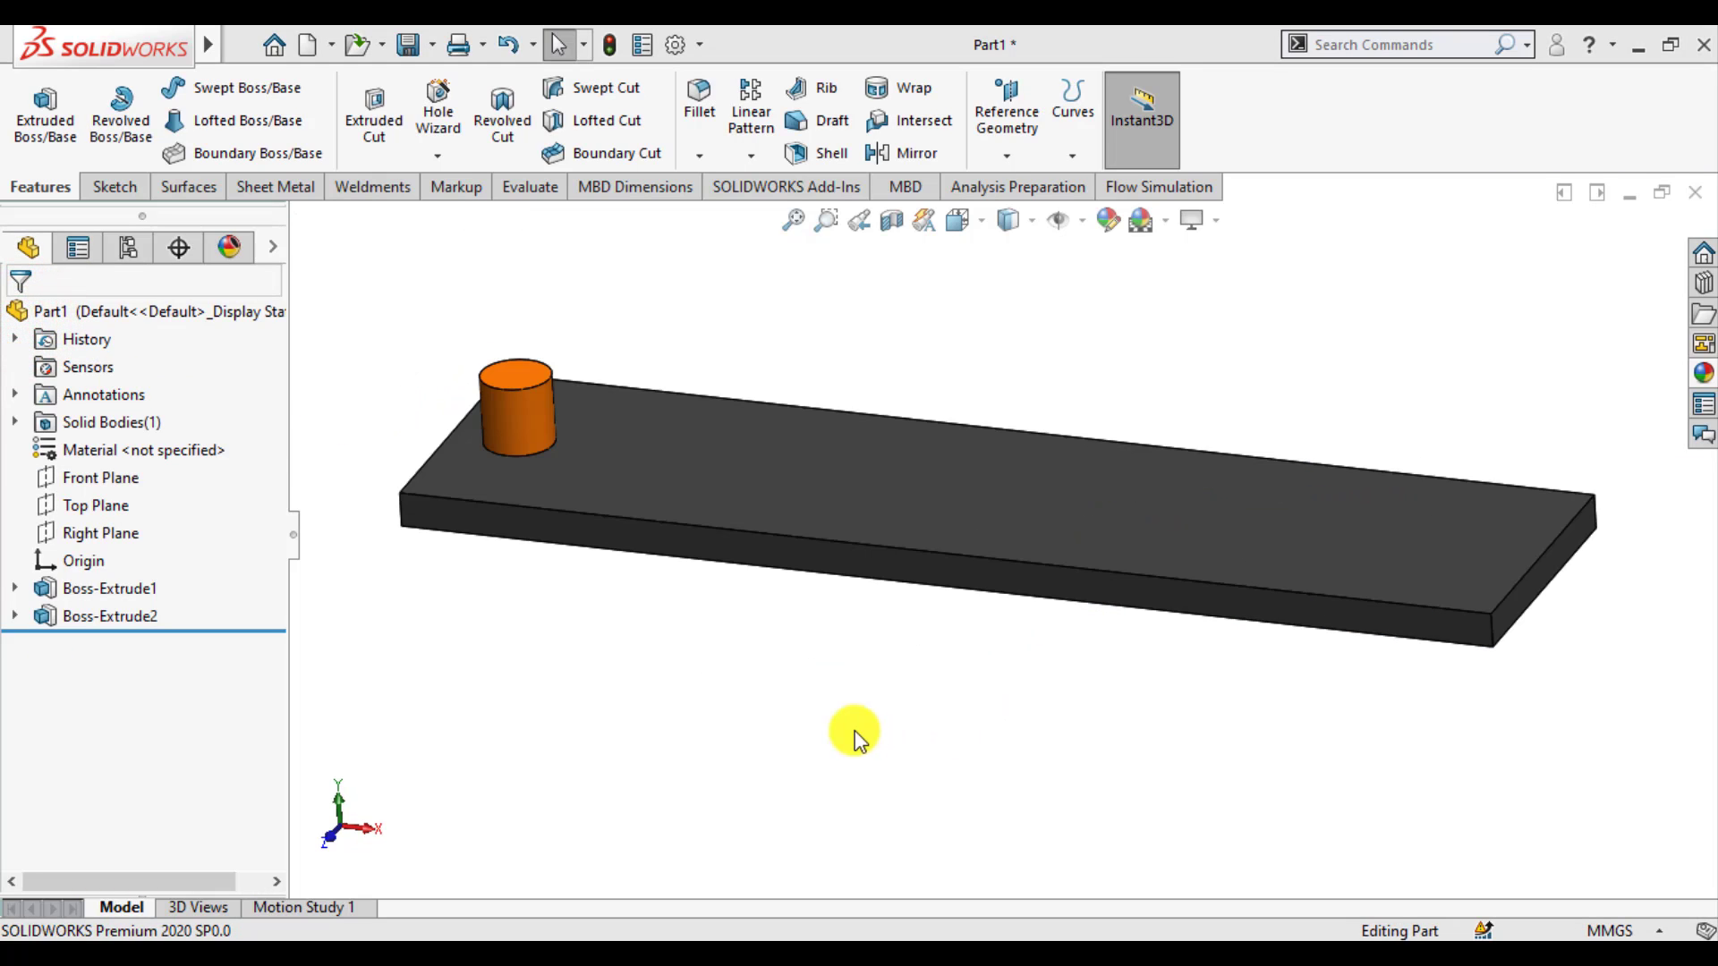
left_click(94, 619)
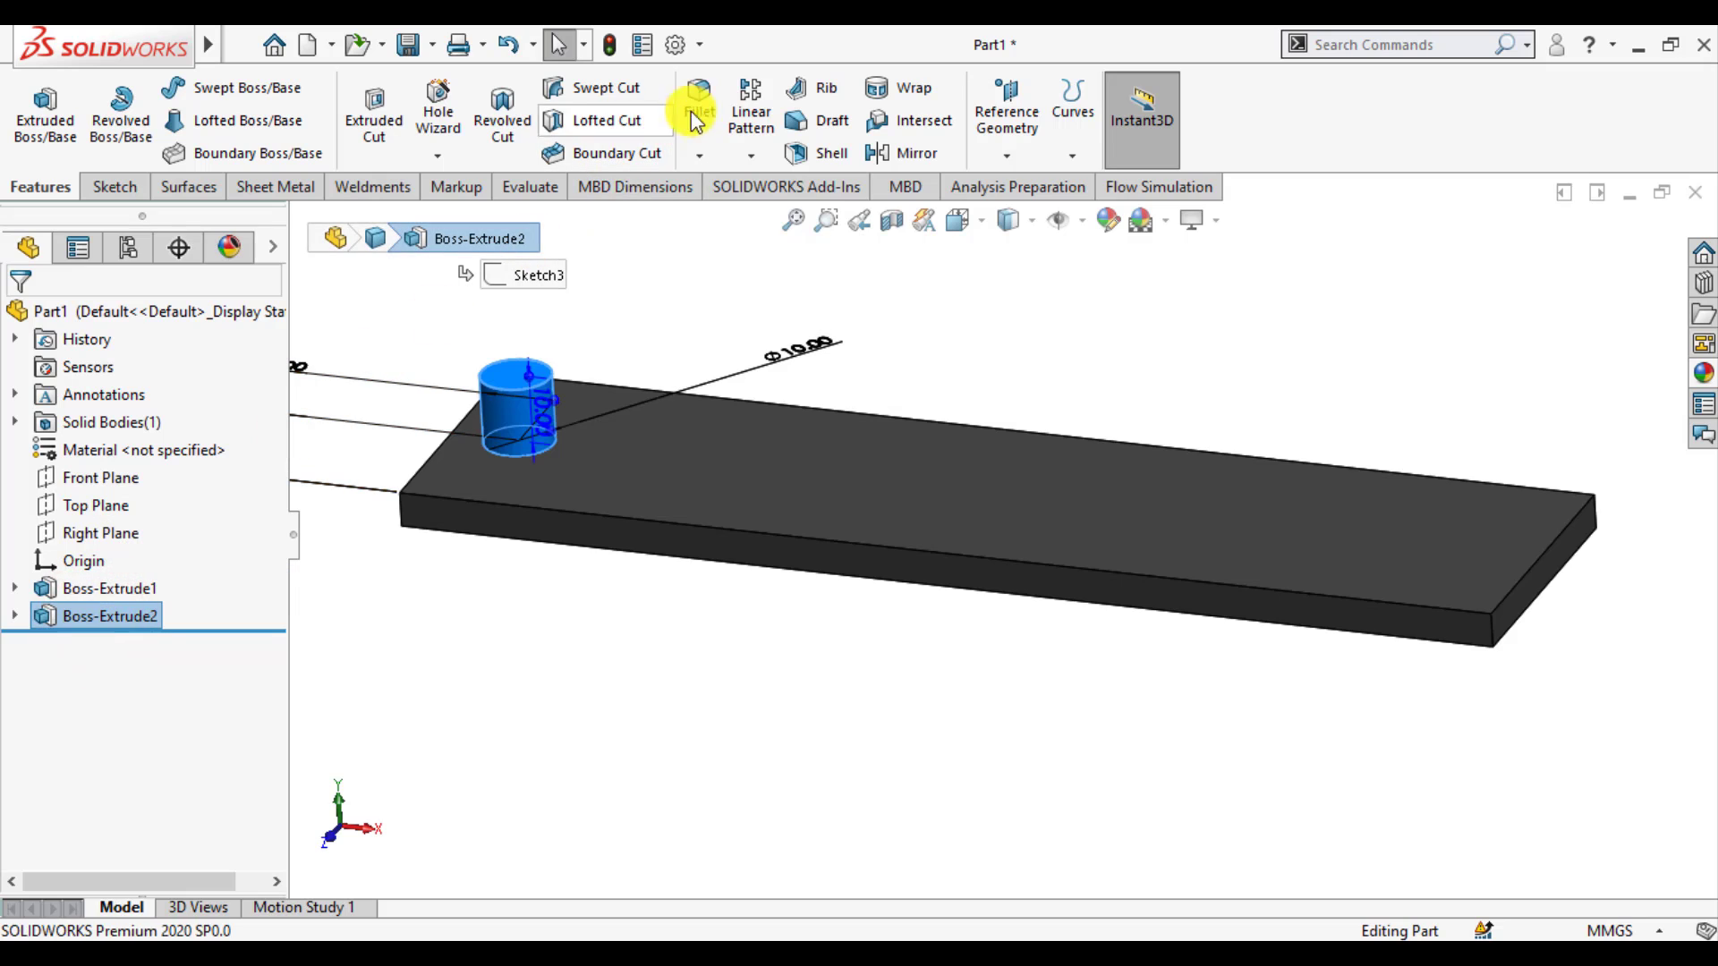
left_click(750, 108)
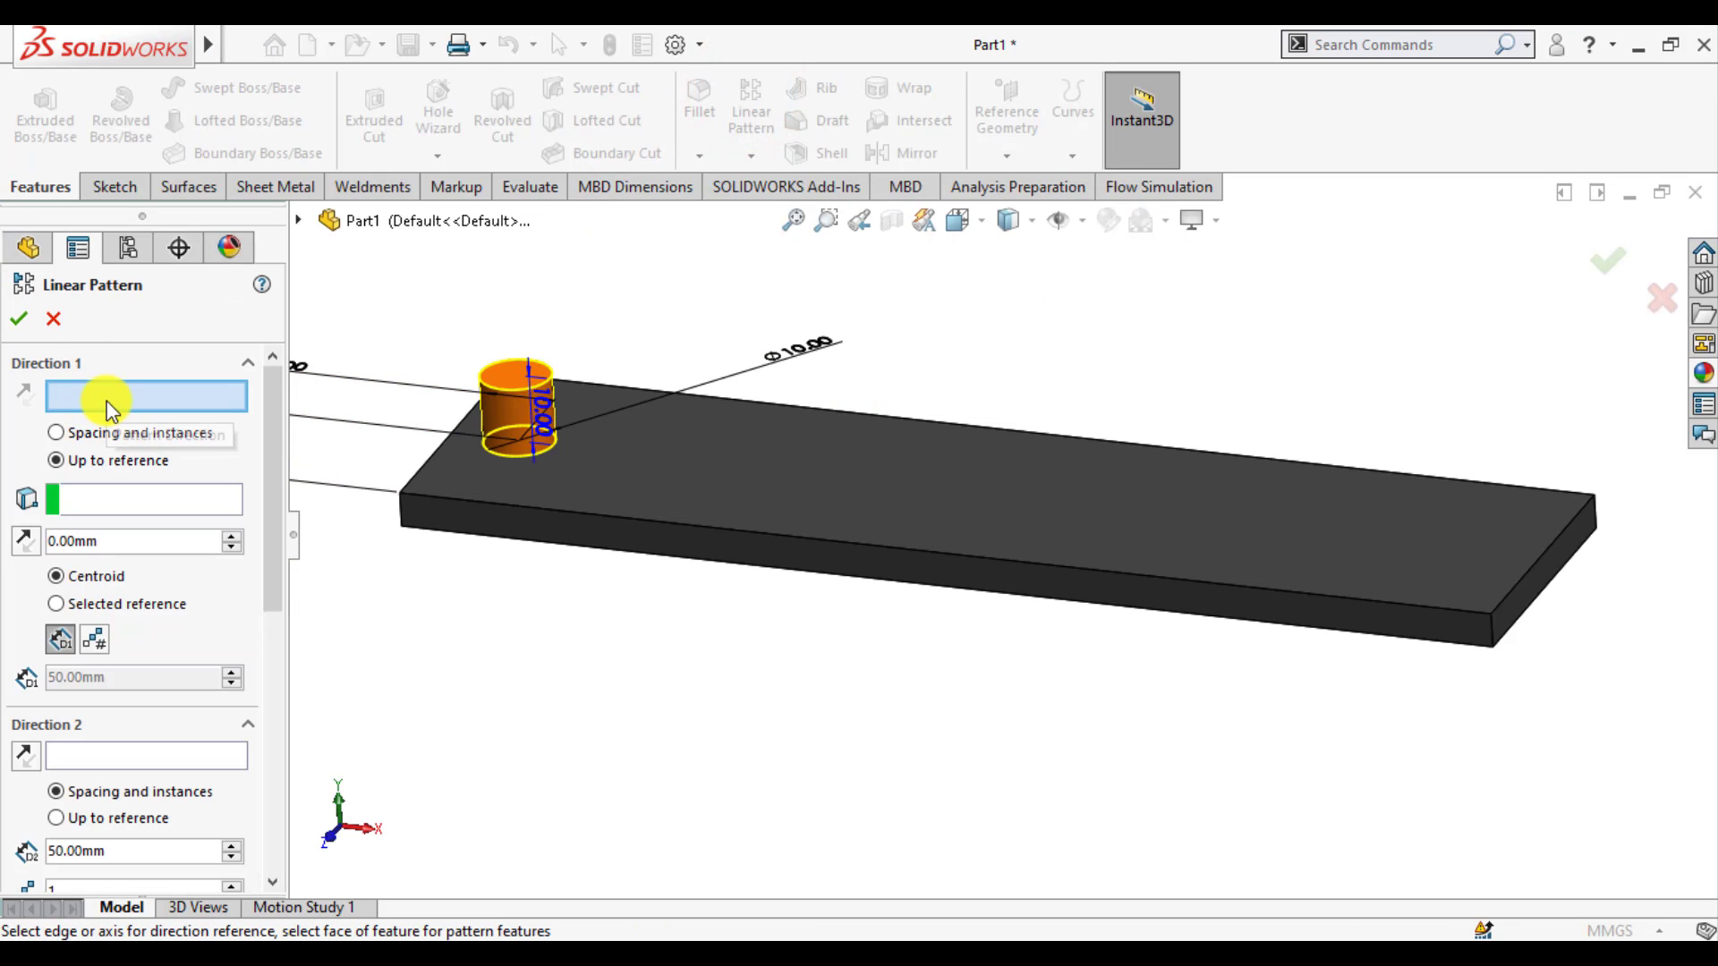
left_click(723, 524)
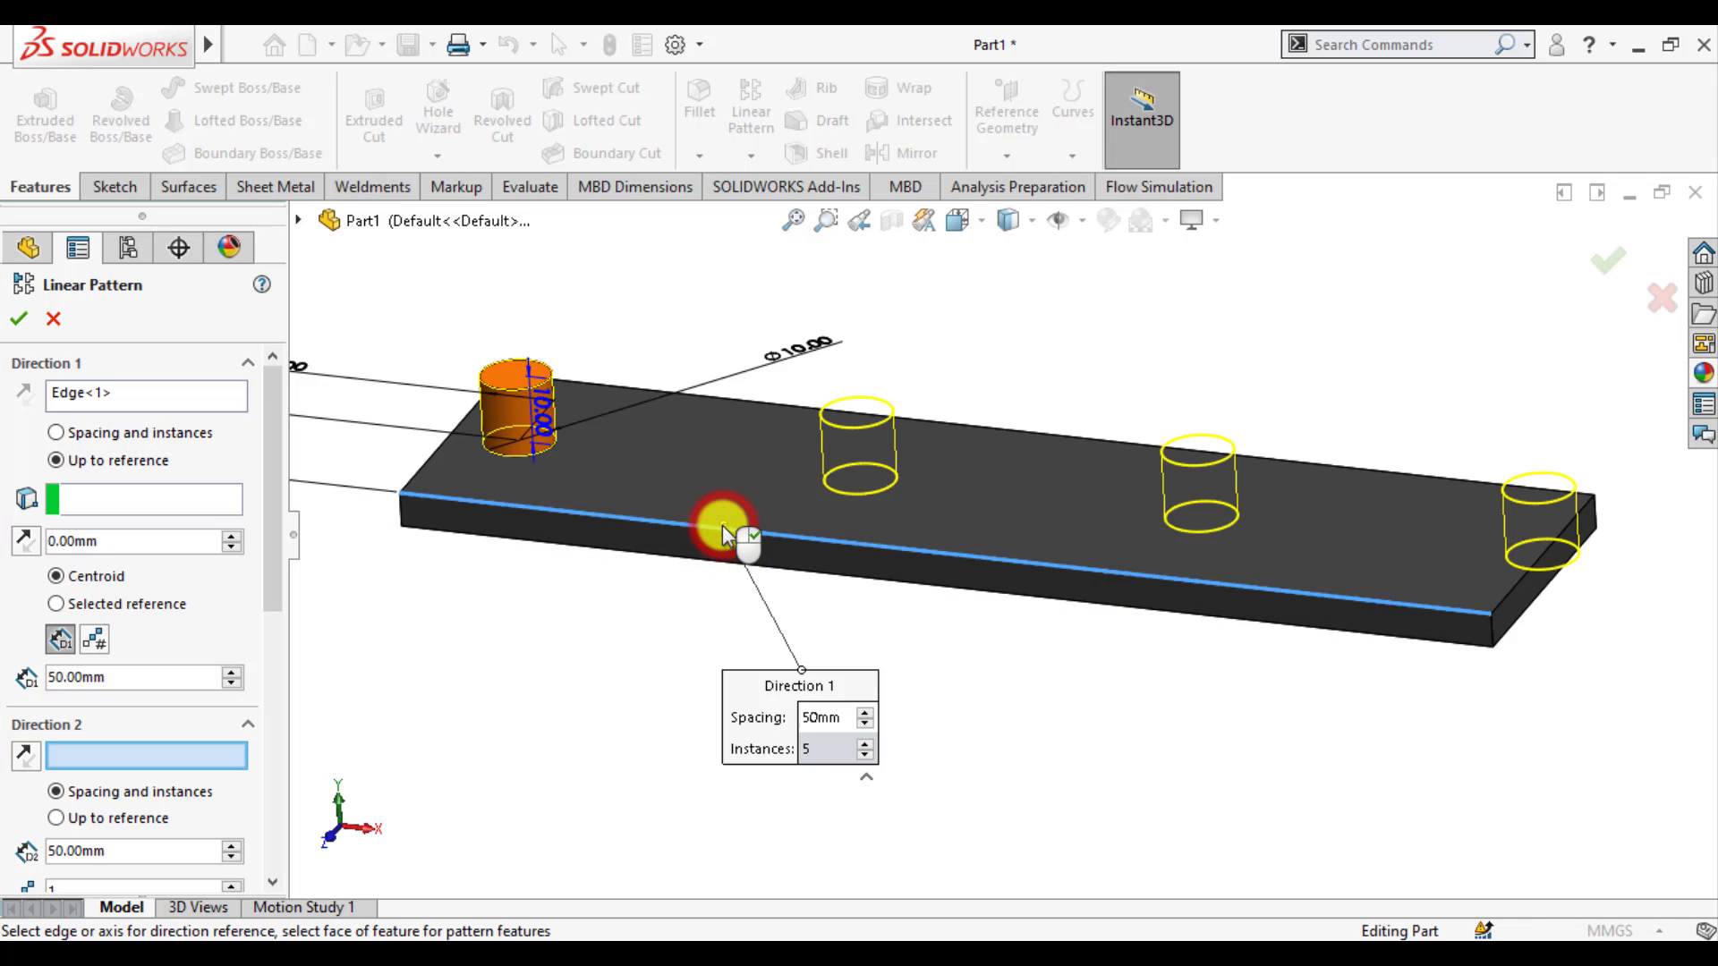
left_click(120, 503)
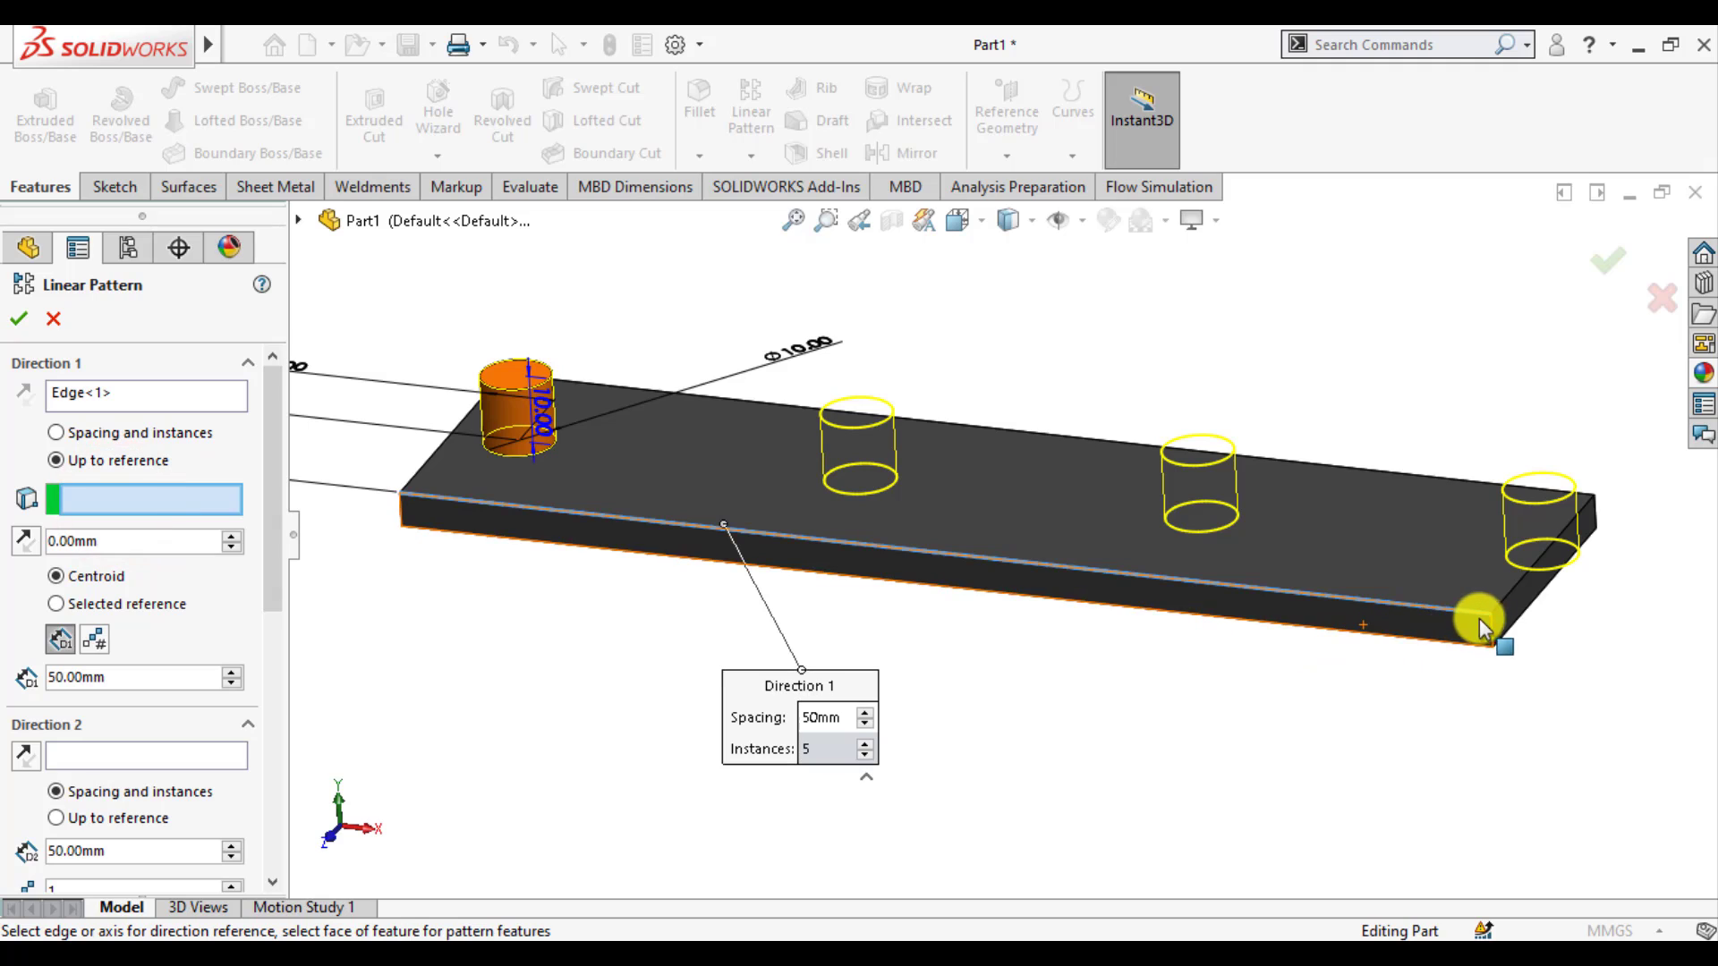
left_click(1505, 623)
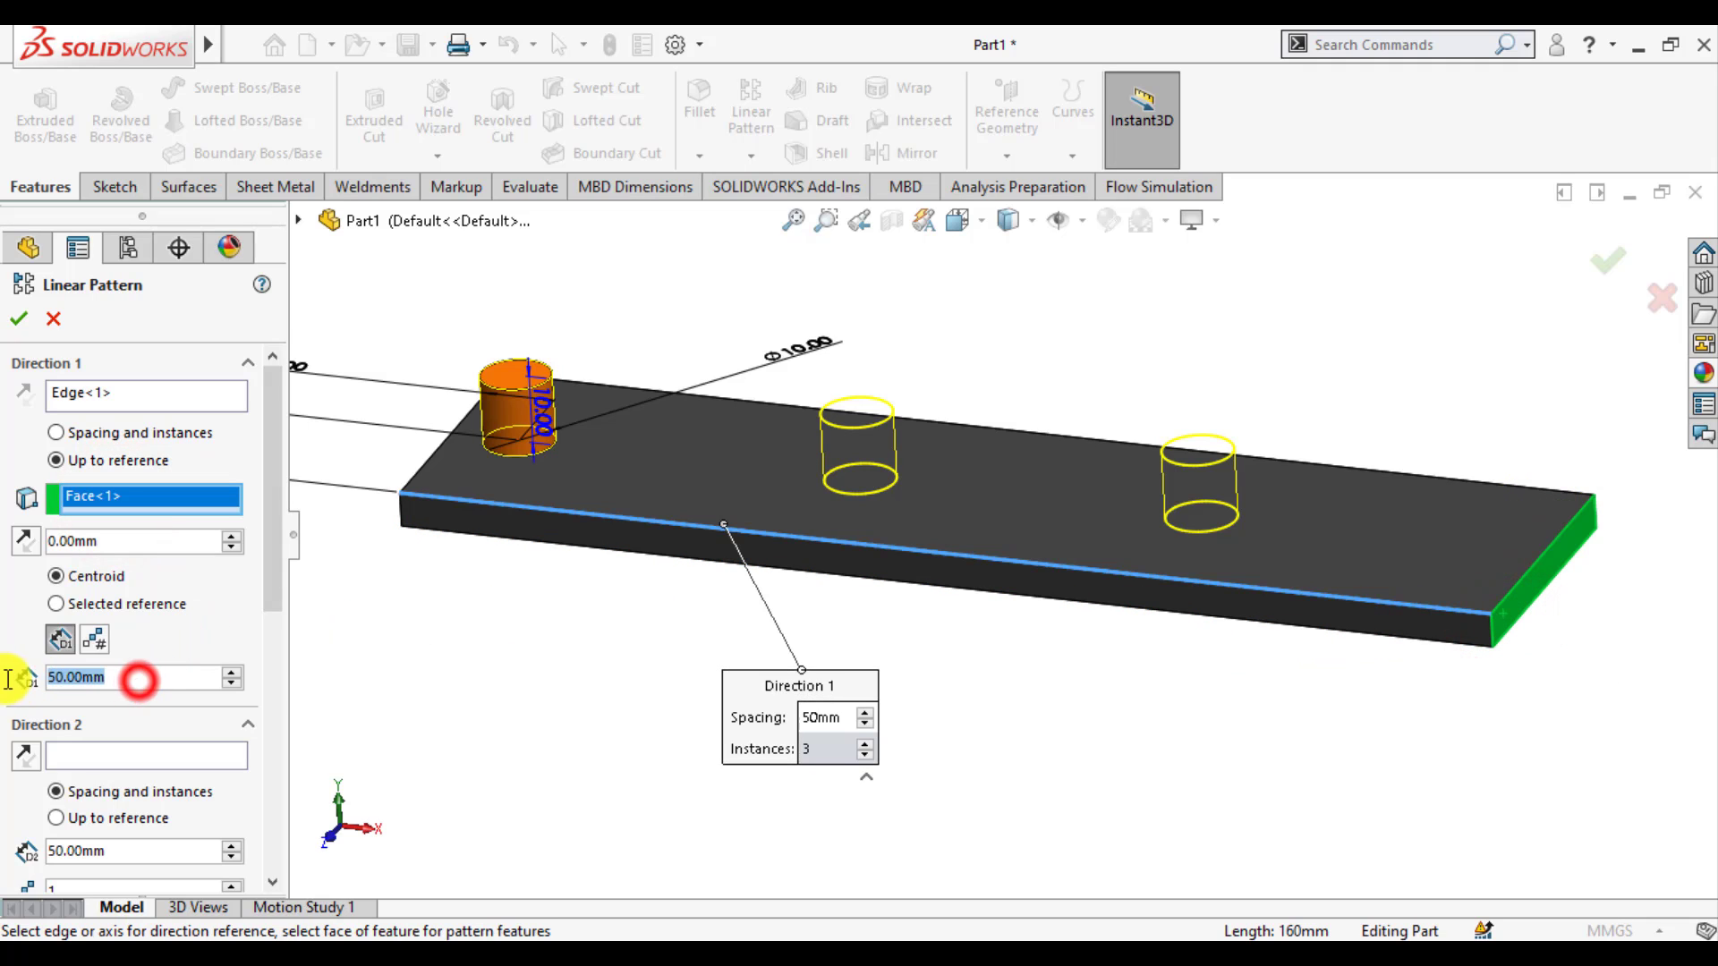
type("22")
key("Return")
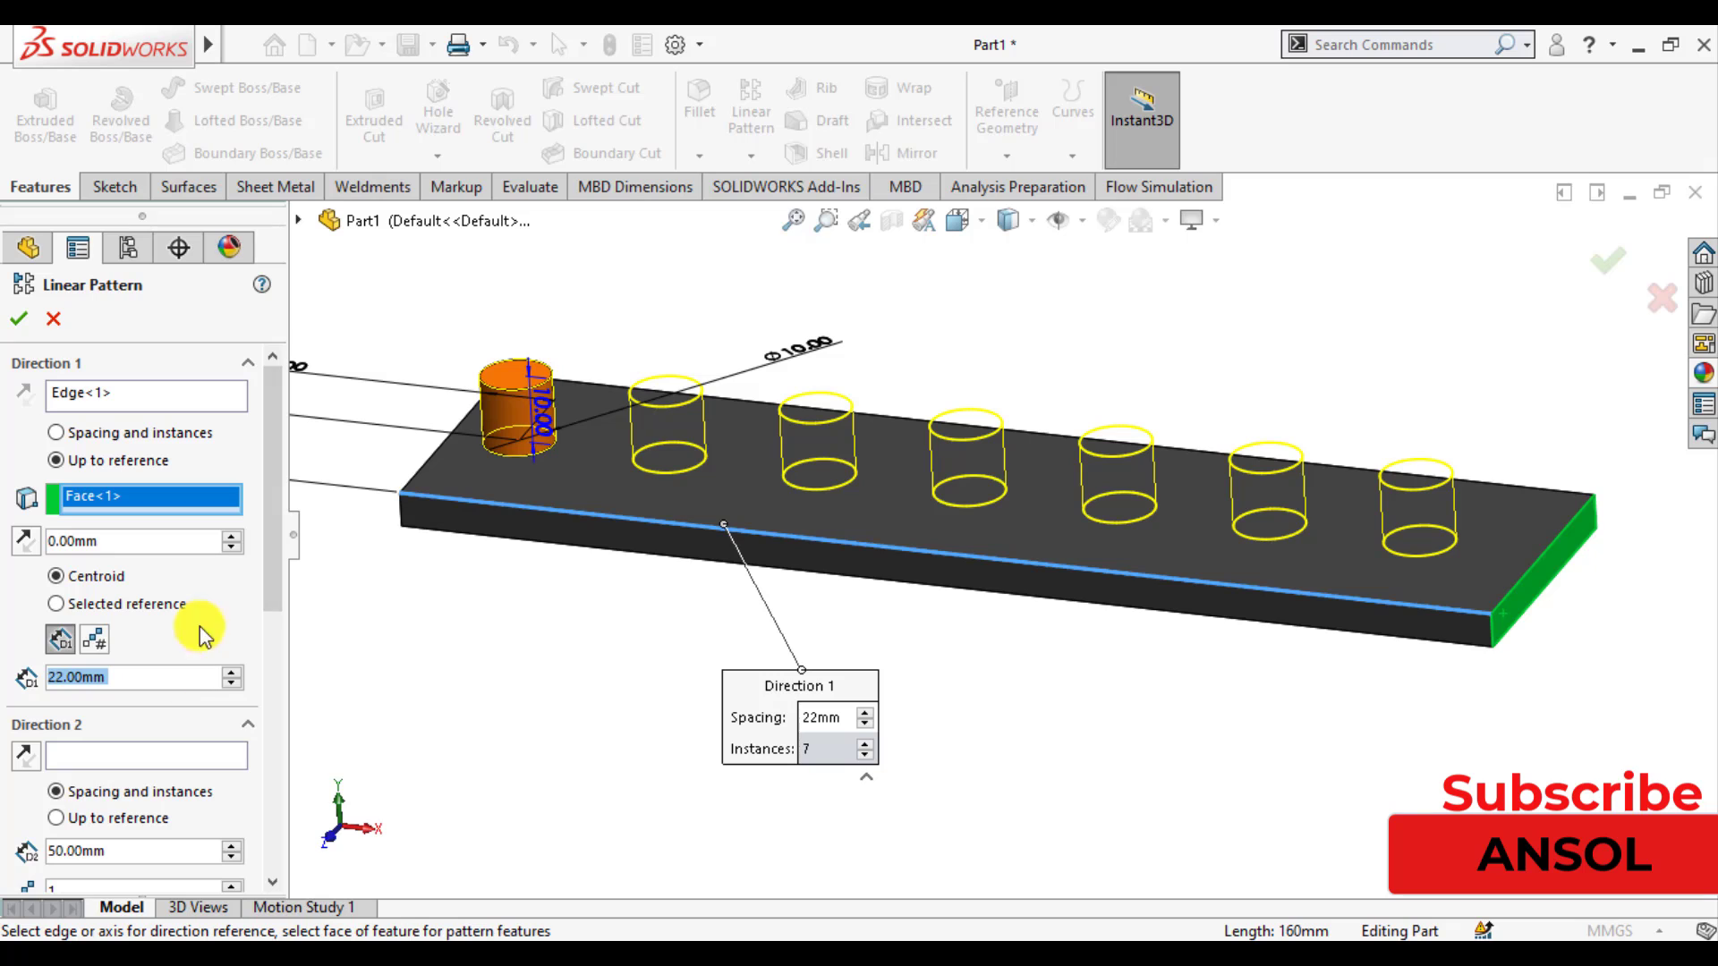
Step: Enable Instances to Vary for the pattern and add the cylinder's diameter and height as the varying dimensions in Direction 1
left_click_drag(276, 582, 265, 886)
left_click(20, 871)
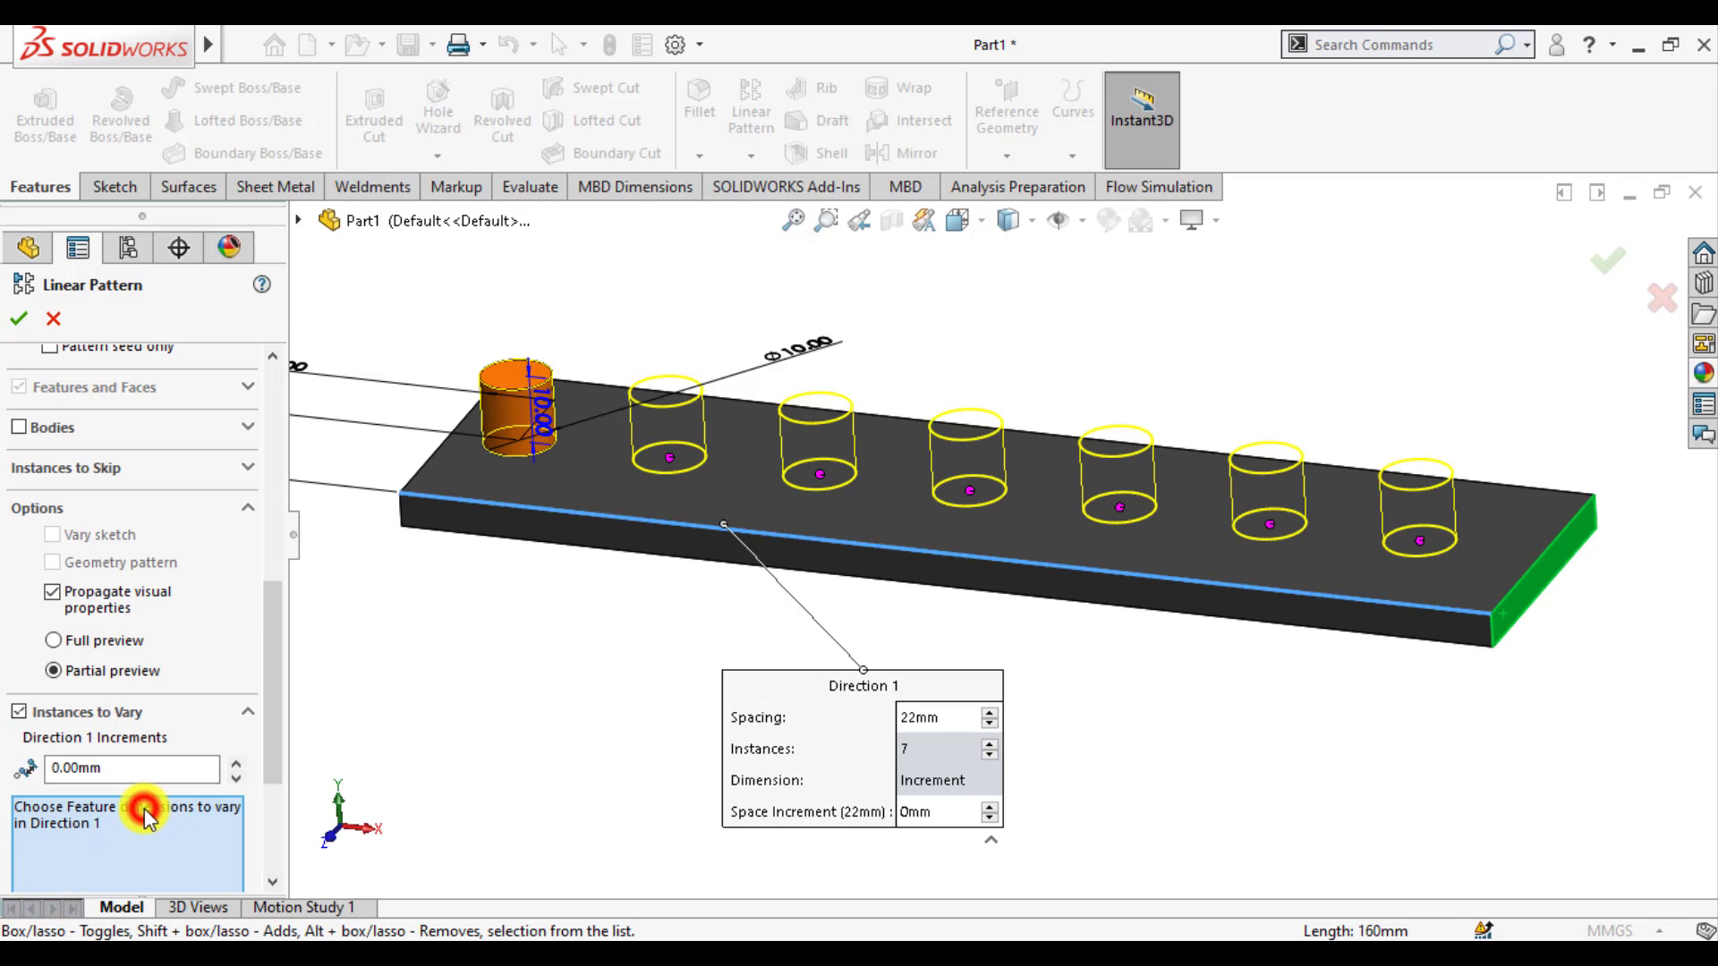
scroll(644, 644, "up", 2)
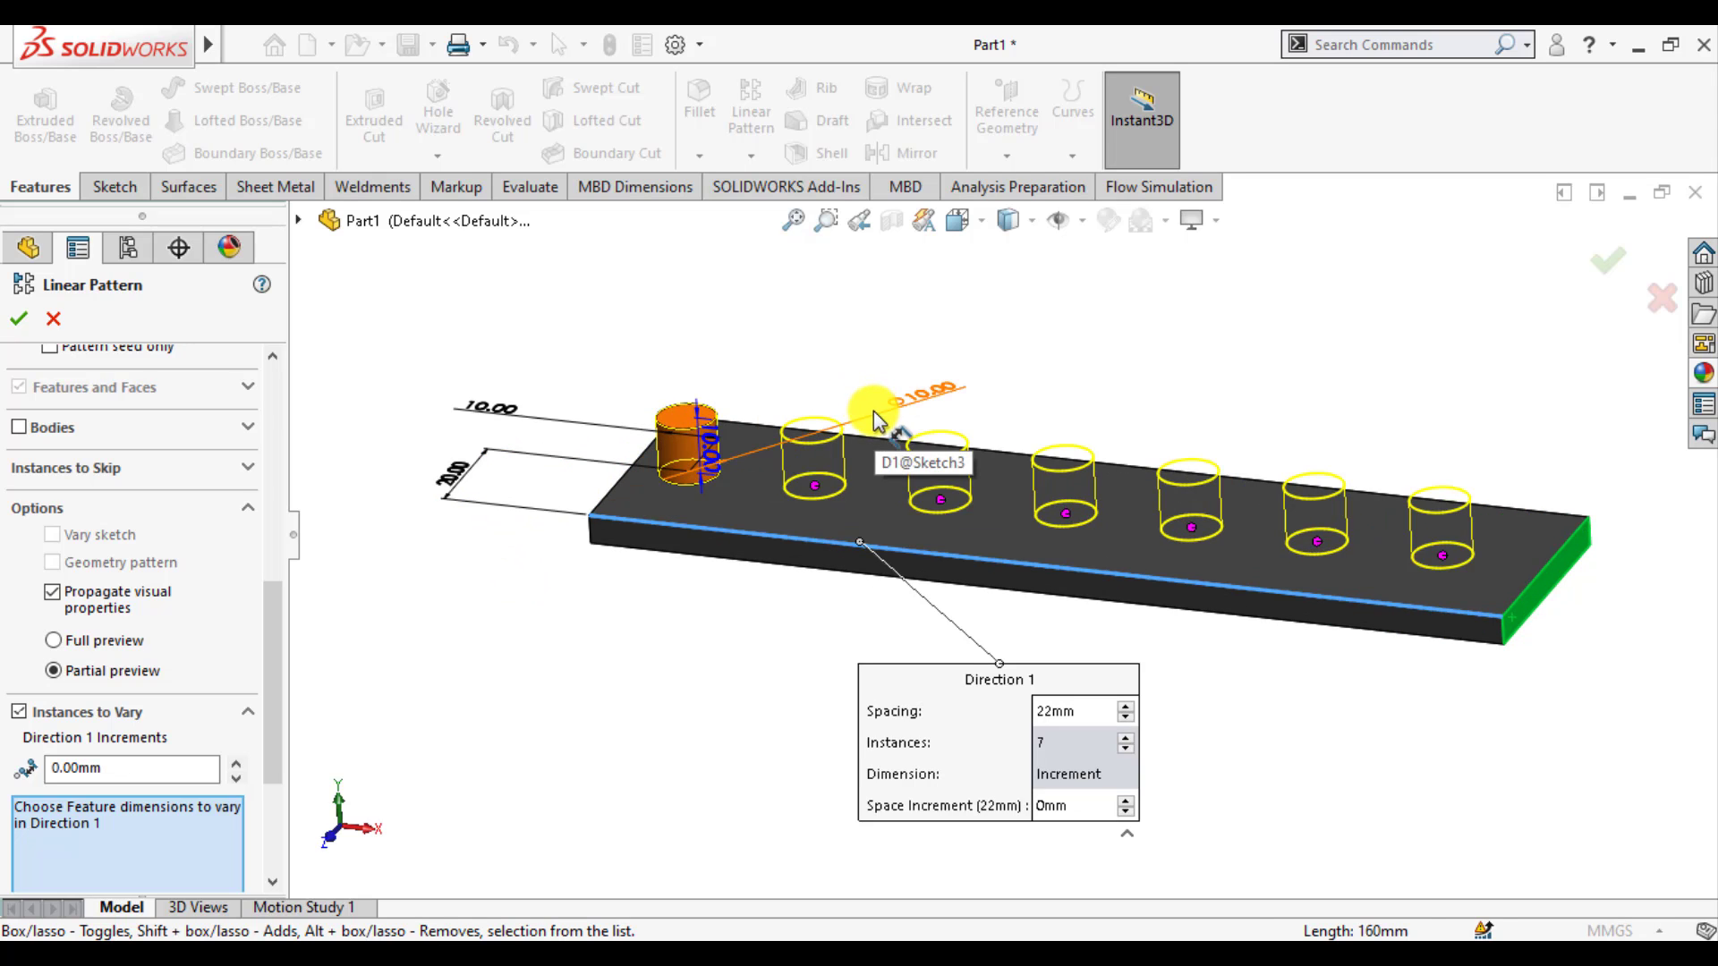
mouse_move(877, 421)
middle_mouse_down()
mouse_move(865, 394)
mouse_move(864, 412)
middle_mouse_up()
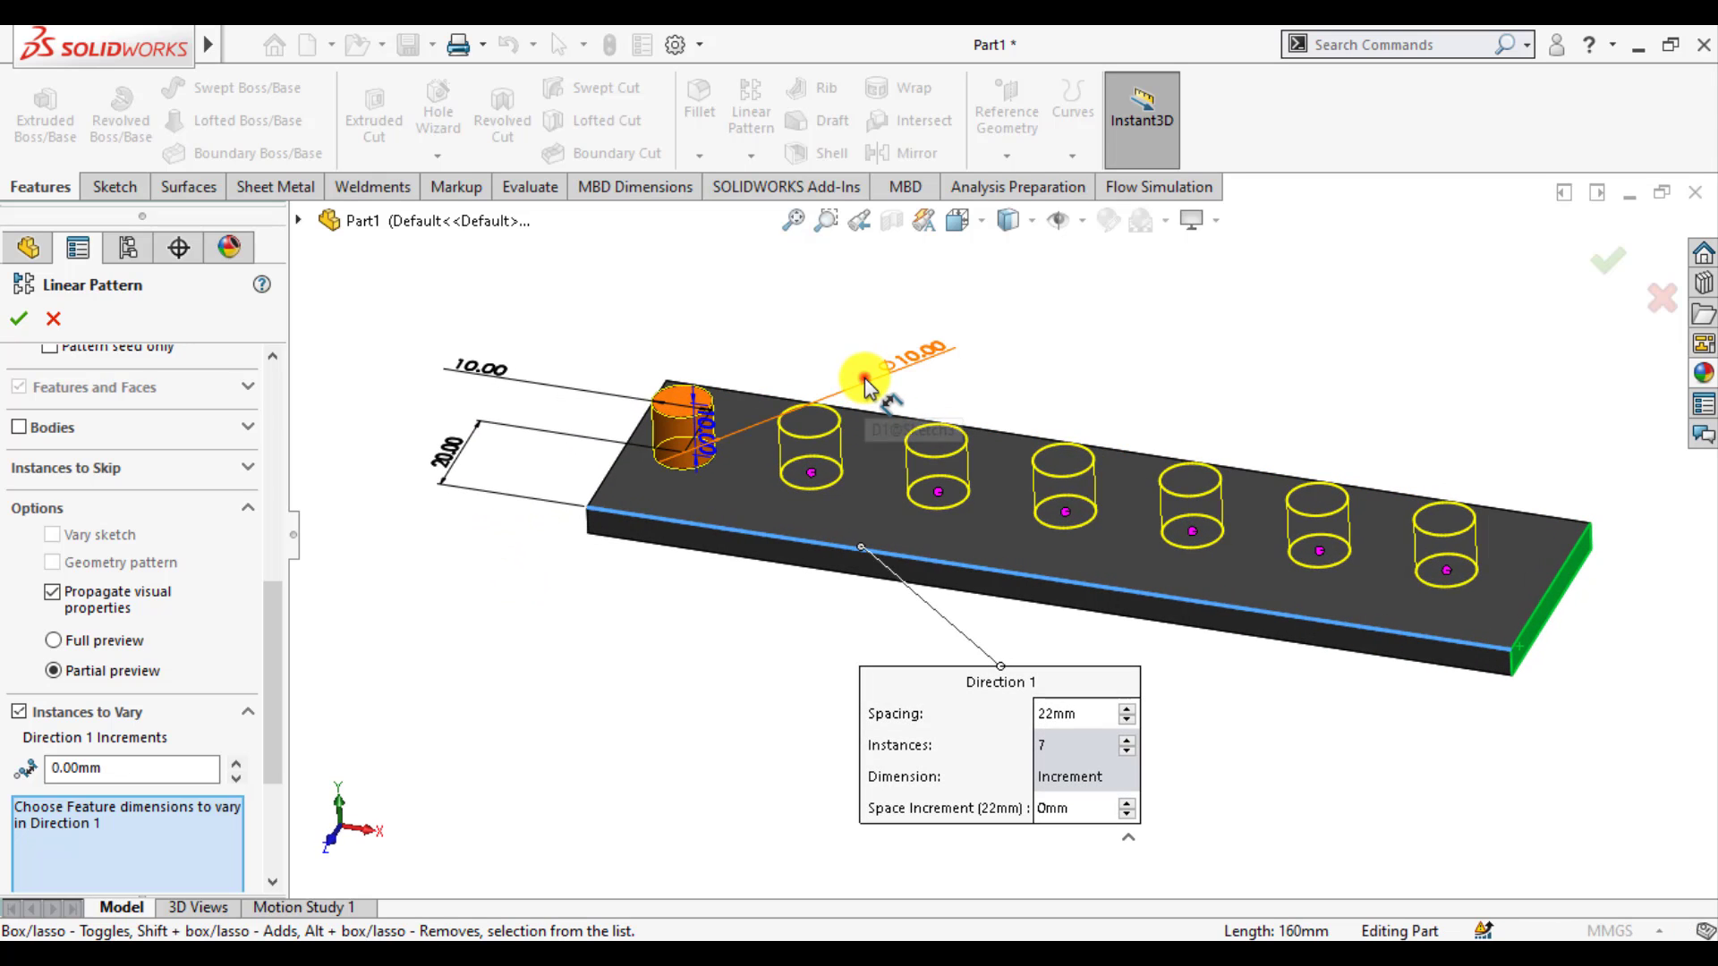
left_click(865, 387)
scroll(659, 467, "down", 2)
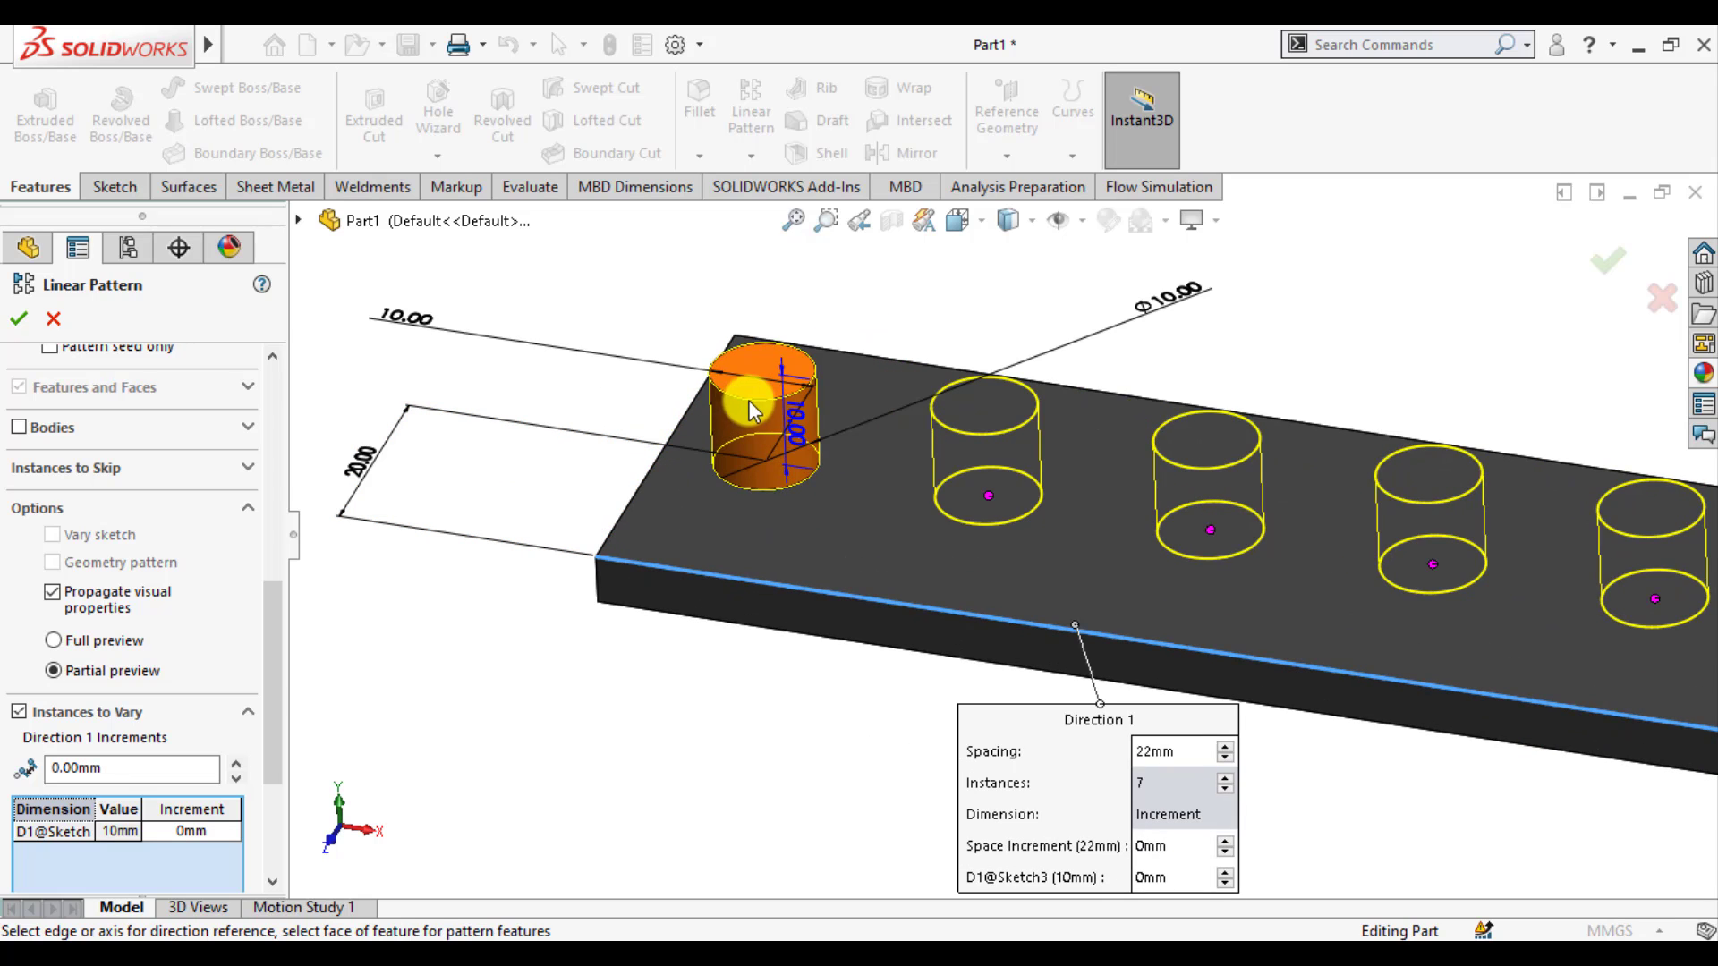
left_click(785, 400)
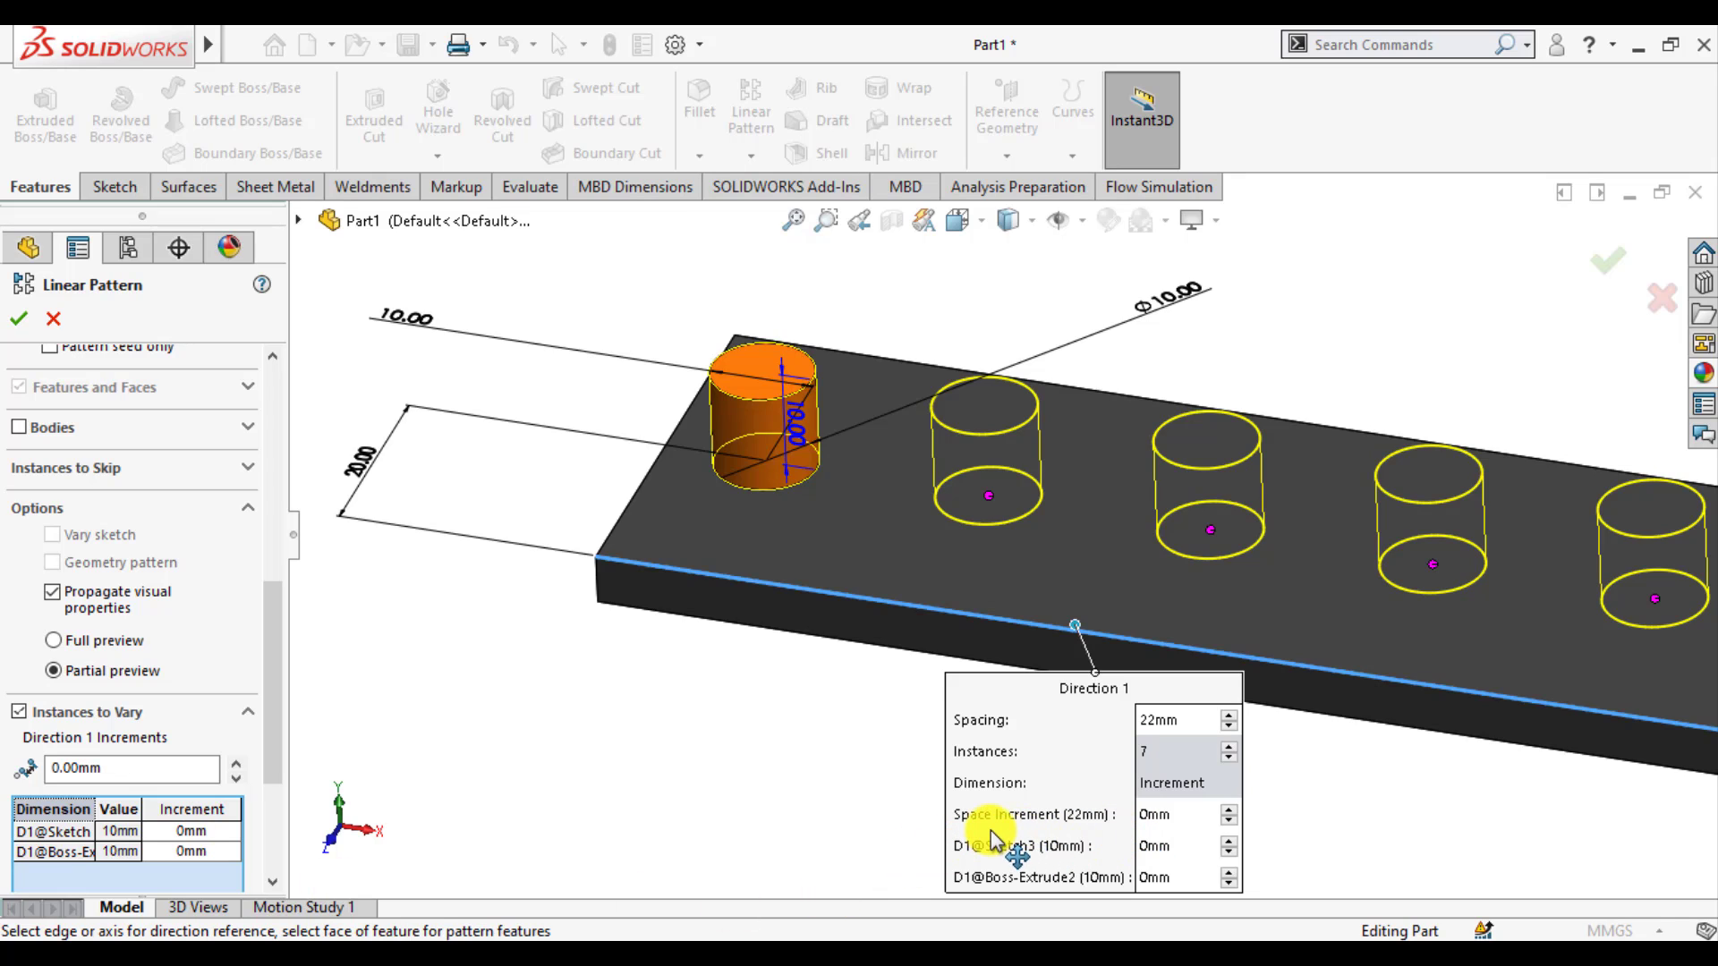
Step: Set the Direction 1 increments to 2 mm for the cylinder diameter and 3 mm for its height, and create the linear pattern
left_click(1156, 848)
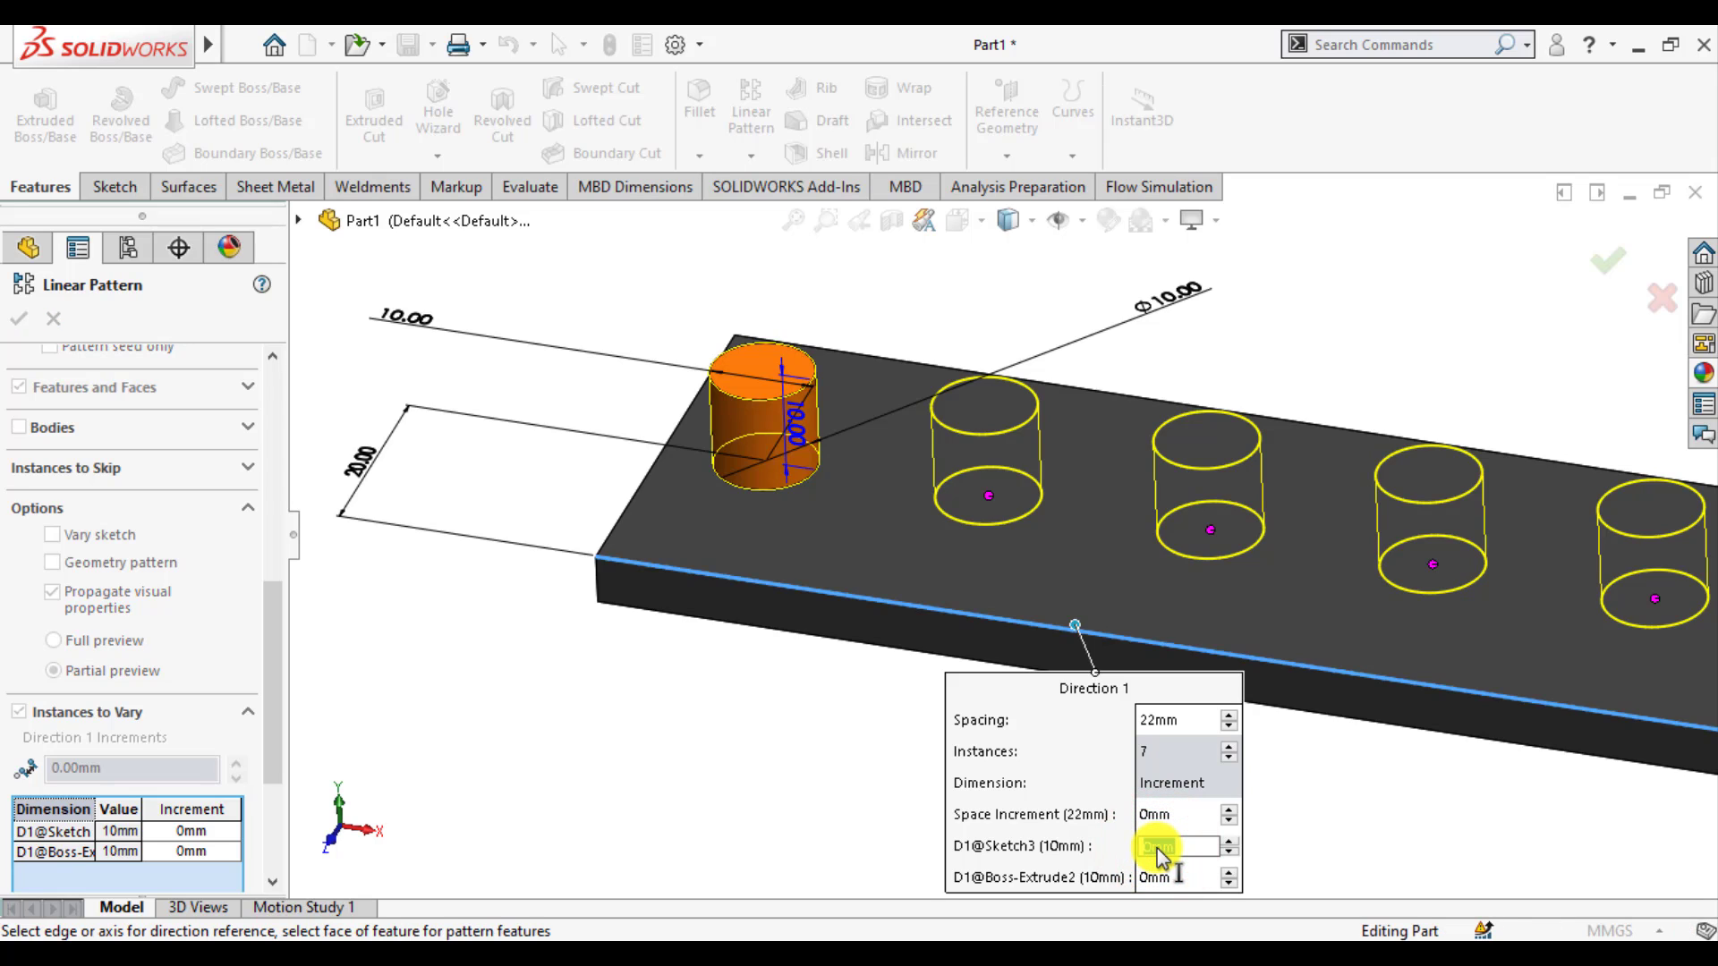
key("Return")
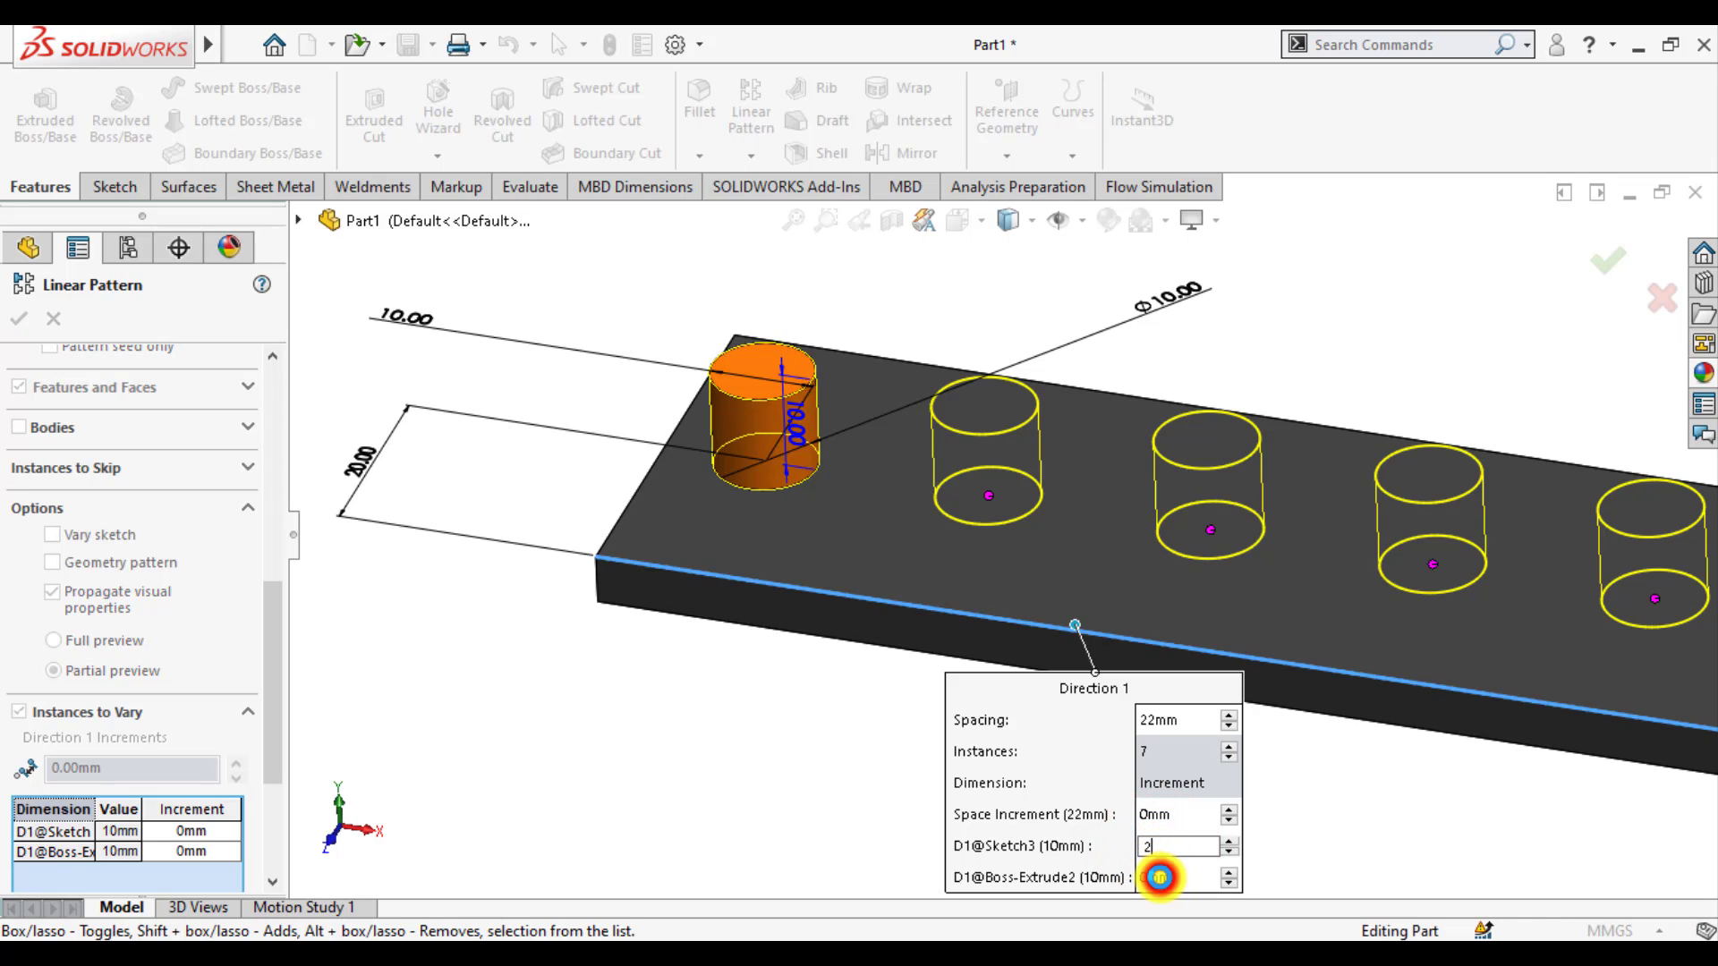
left_click(1156, 878)
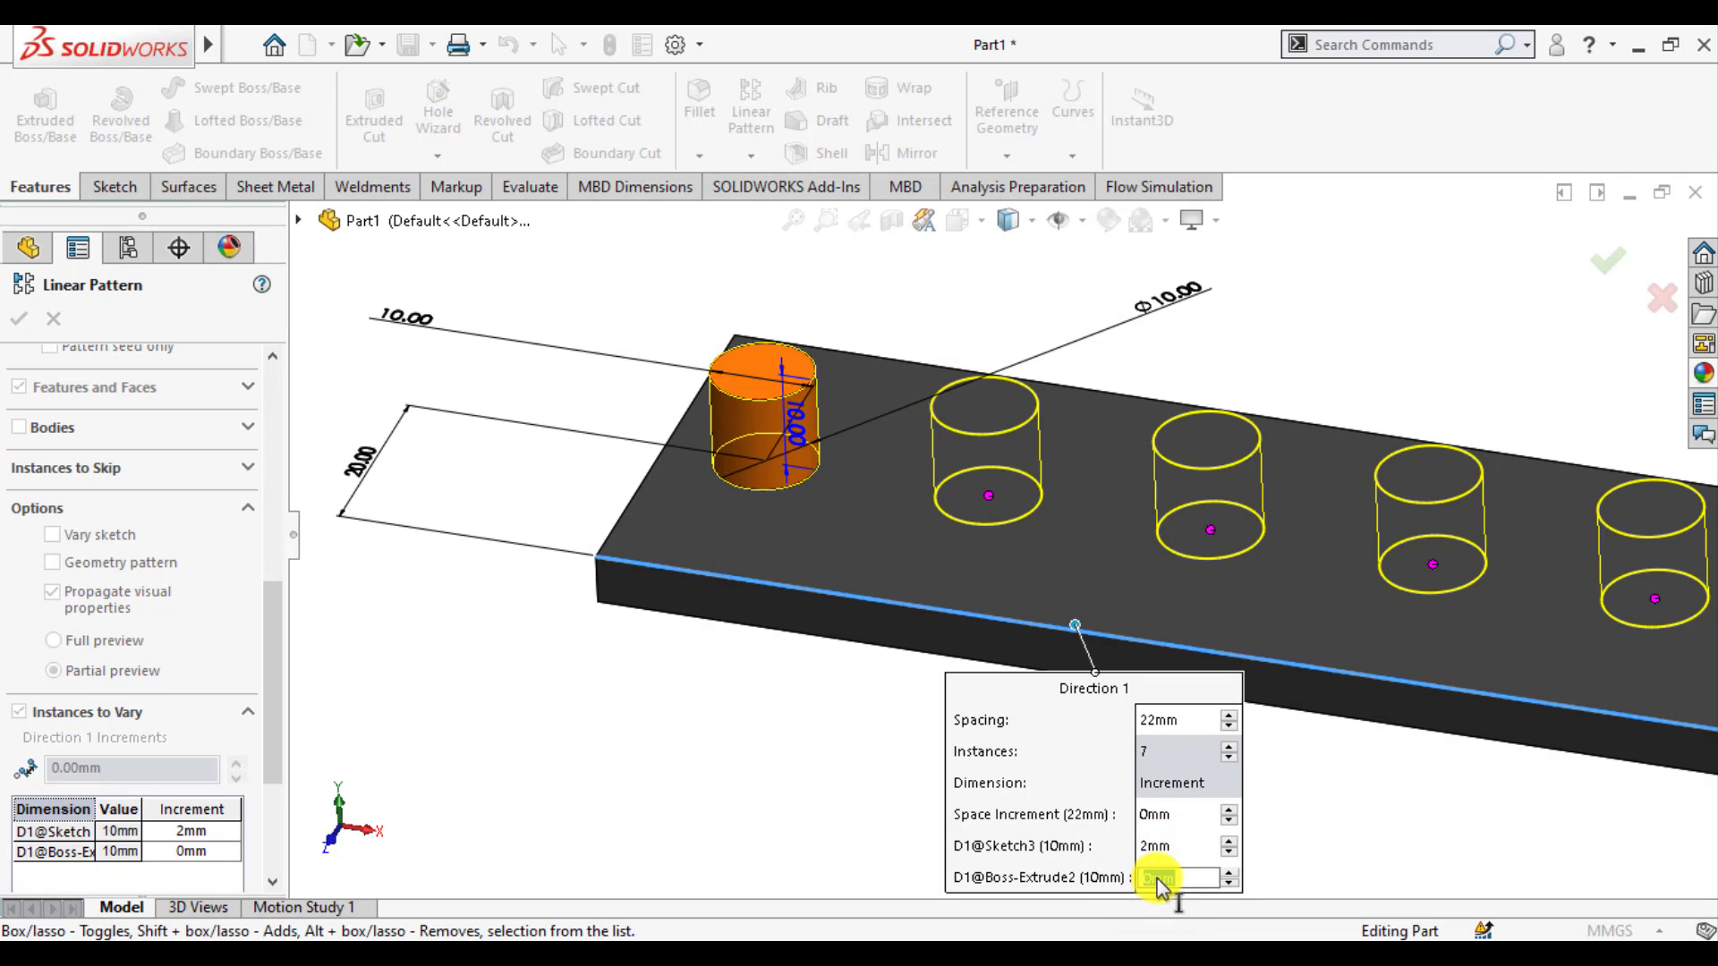
key("Return")
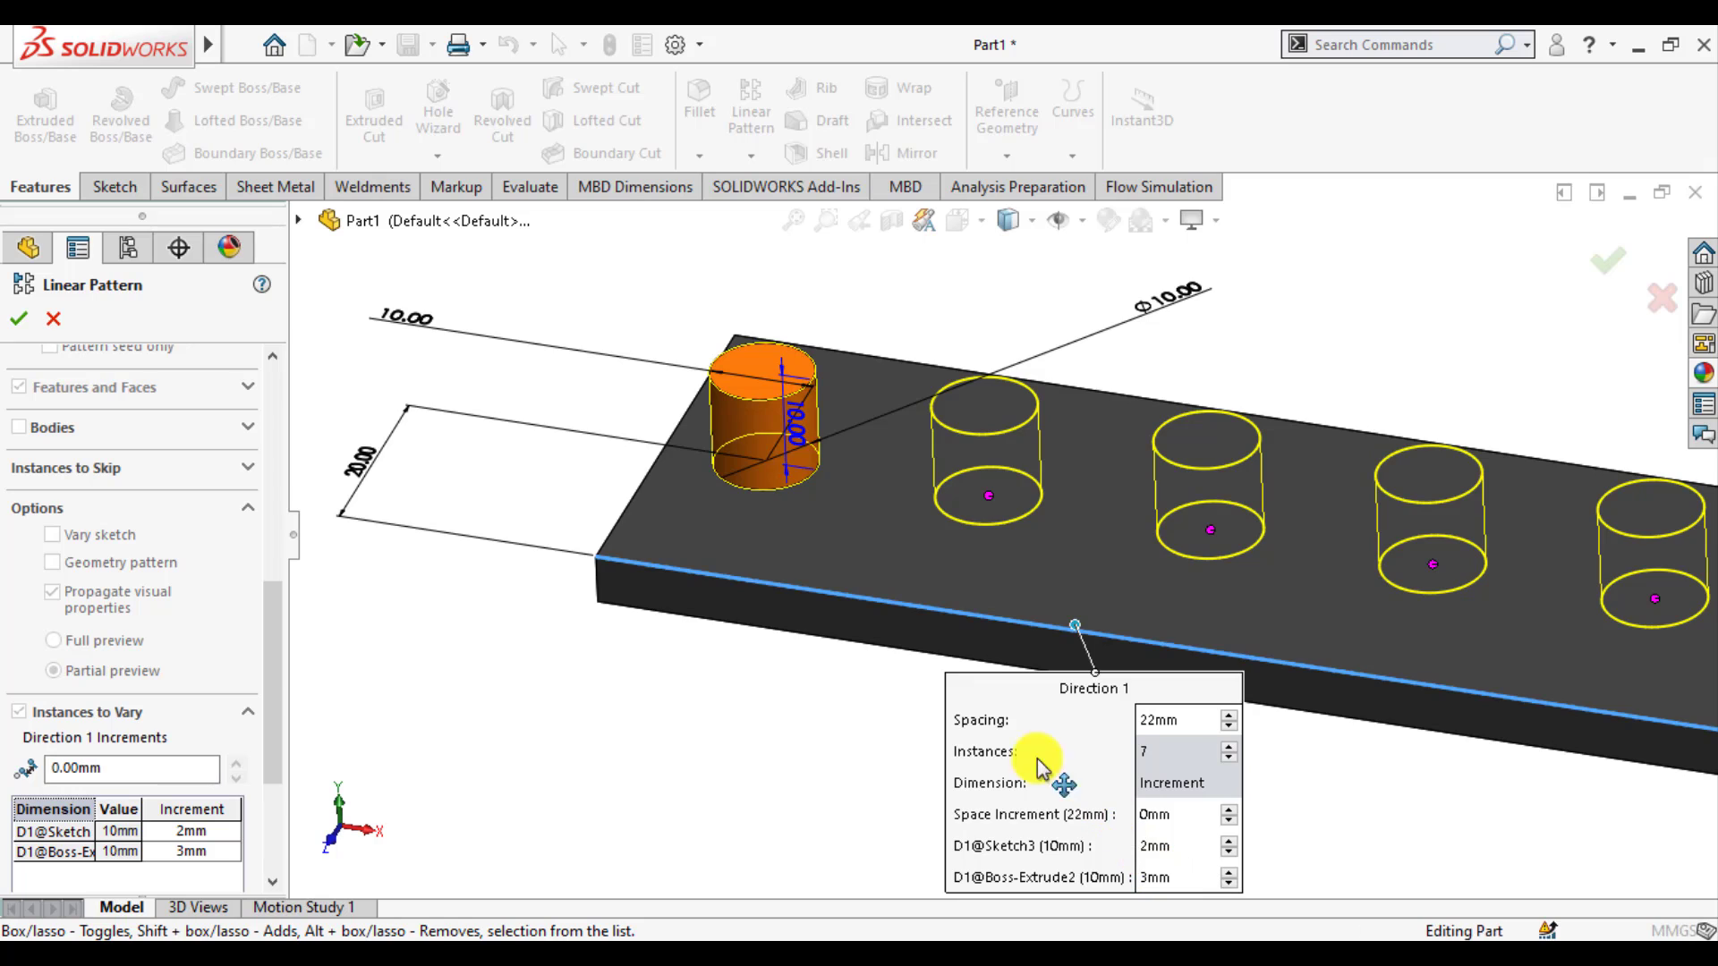
scroll(774, 697, "up", 4)
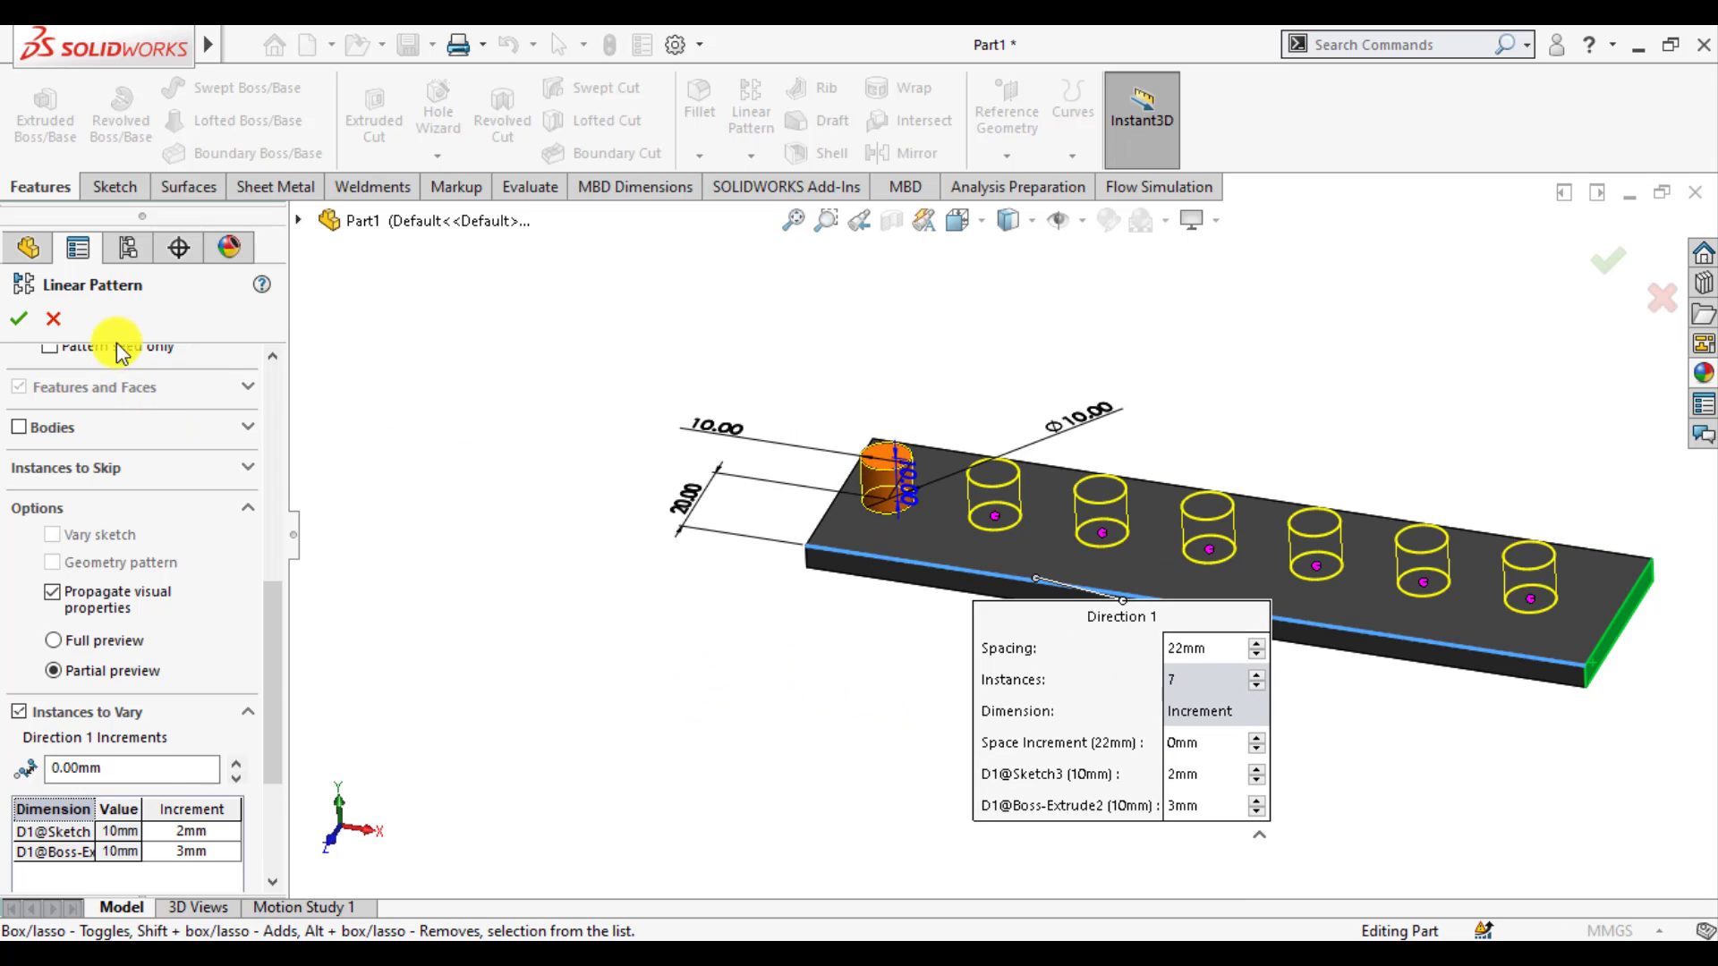
left_click(19, 321)
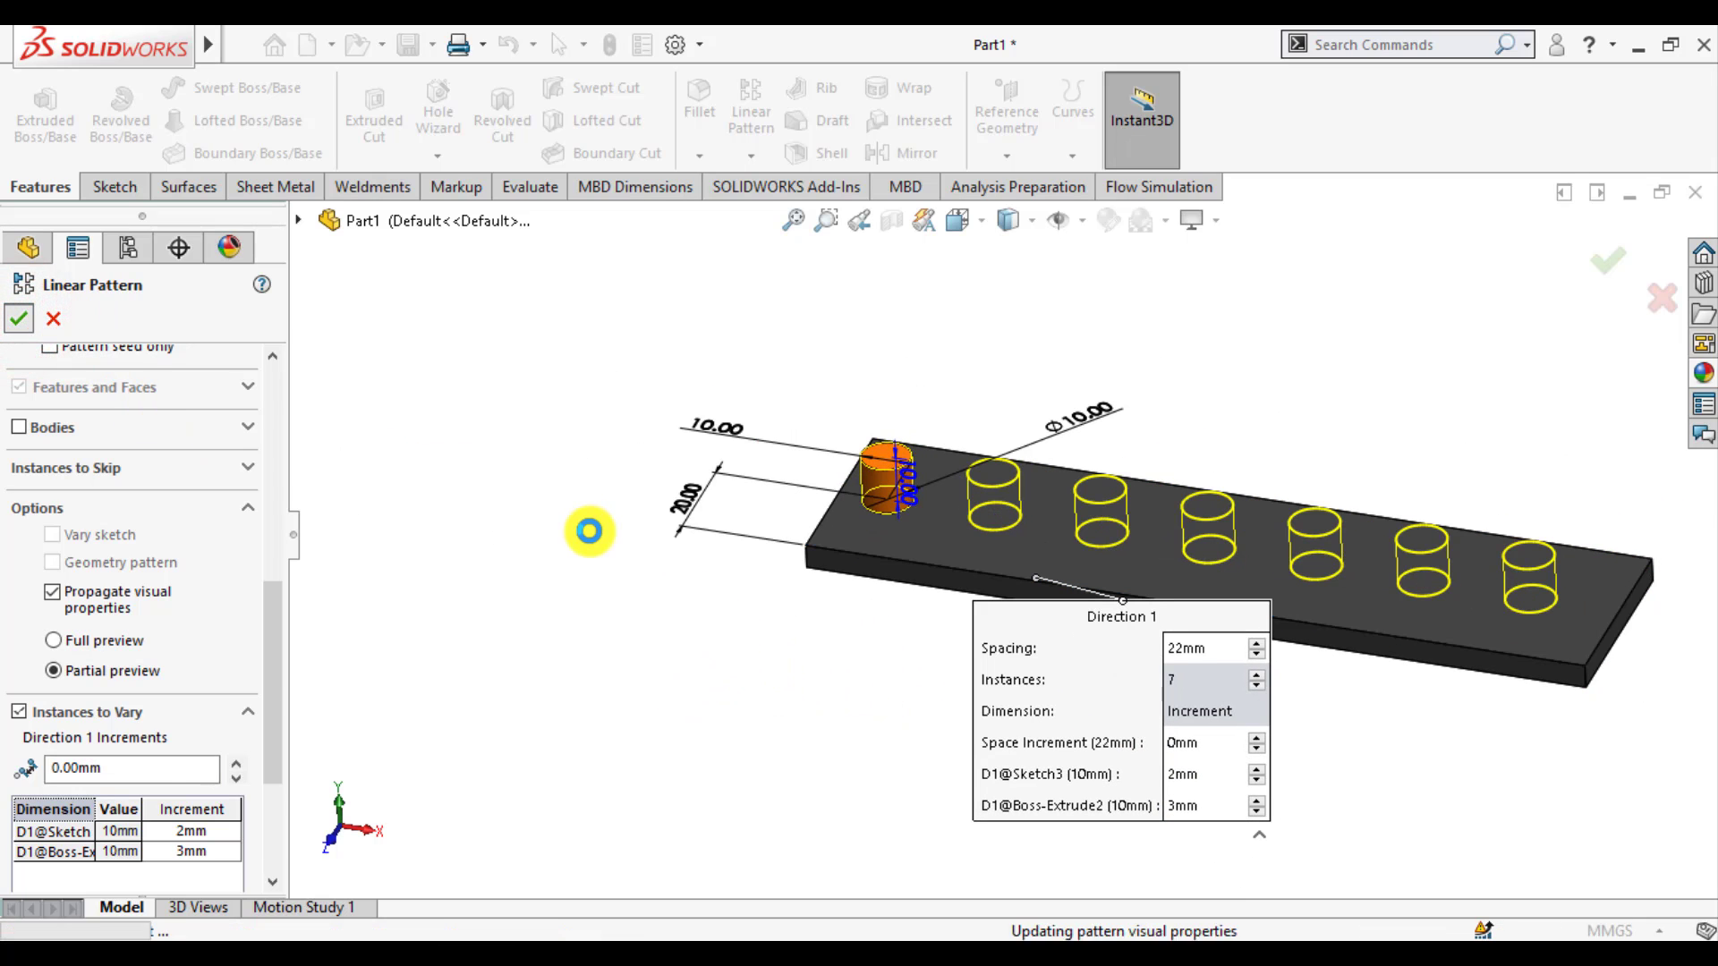
Step: Reopen the linear pattern's definition to review its direction edge, end-face reference and the increments of the varying dimensions, keeping the settings
middle_click_drag(594, 529, 1313, 502)
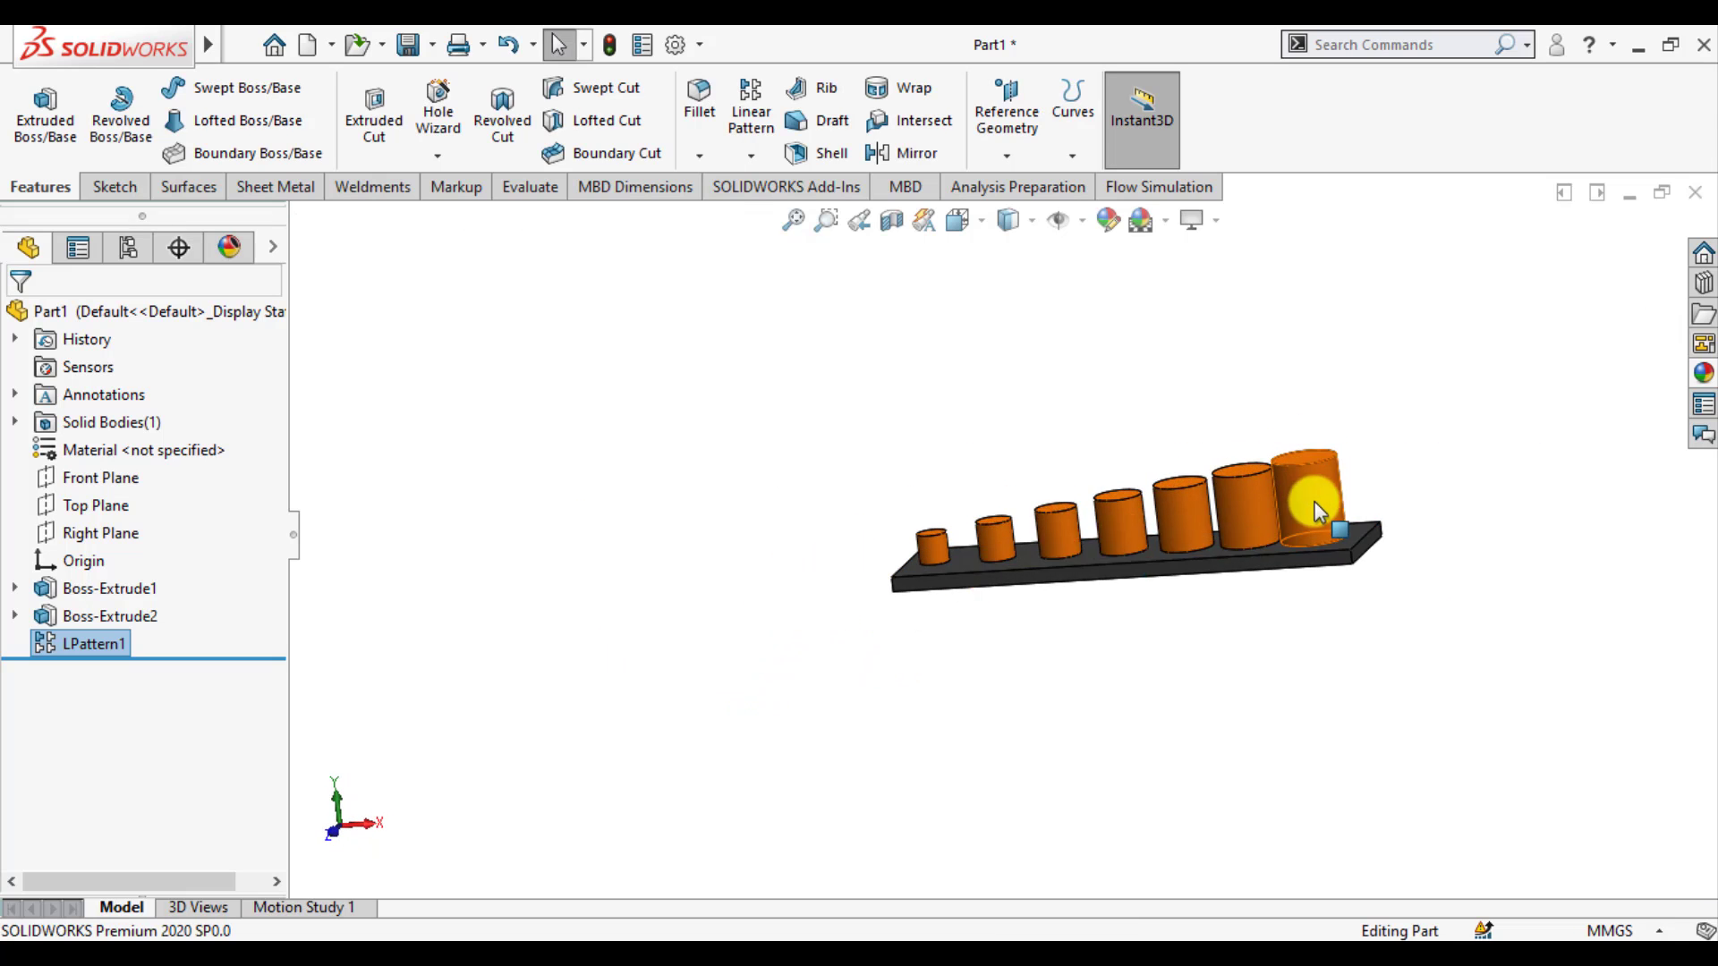
scroll(1161, 569, "down", 5)
middle_click_drag(1161, 573, 1168, 636)
middle_click_drag(958, 731, 898, 720)
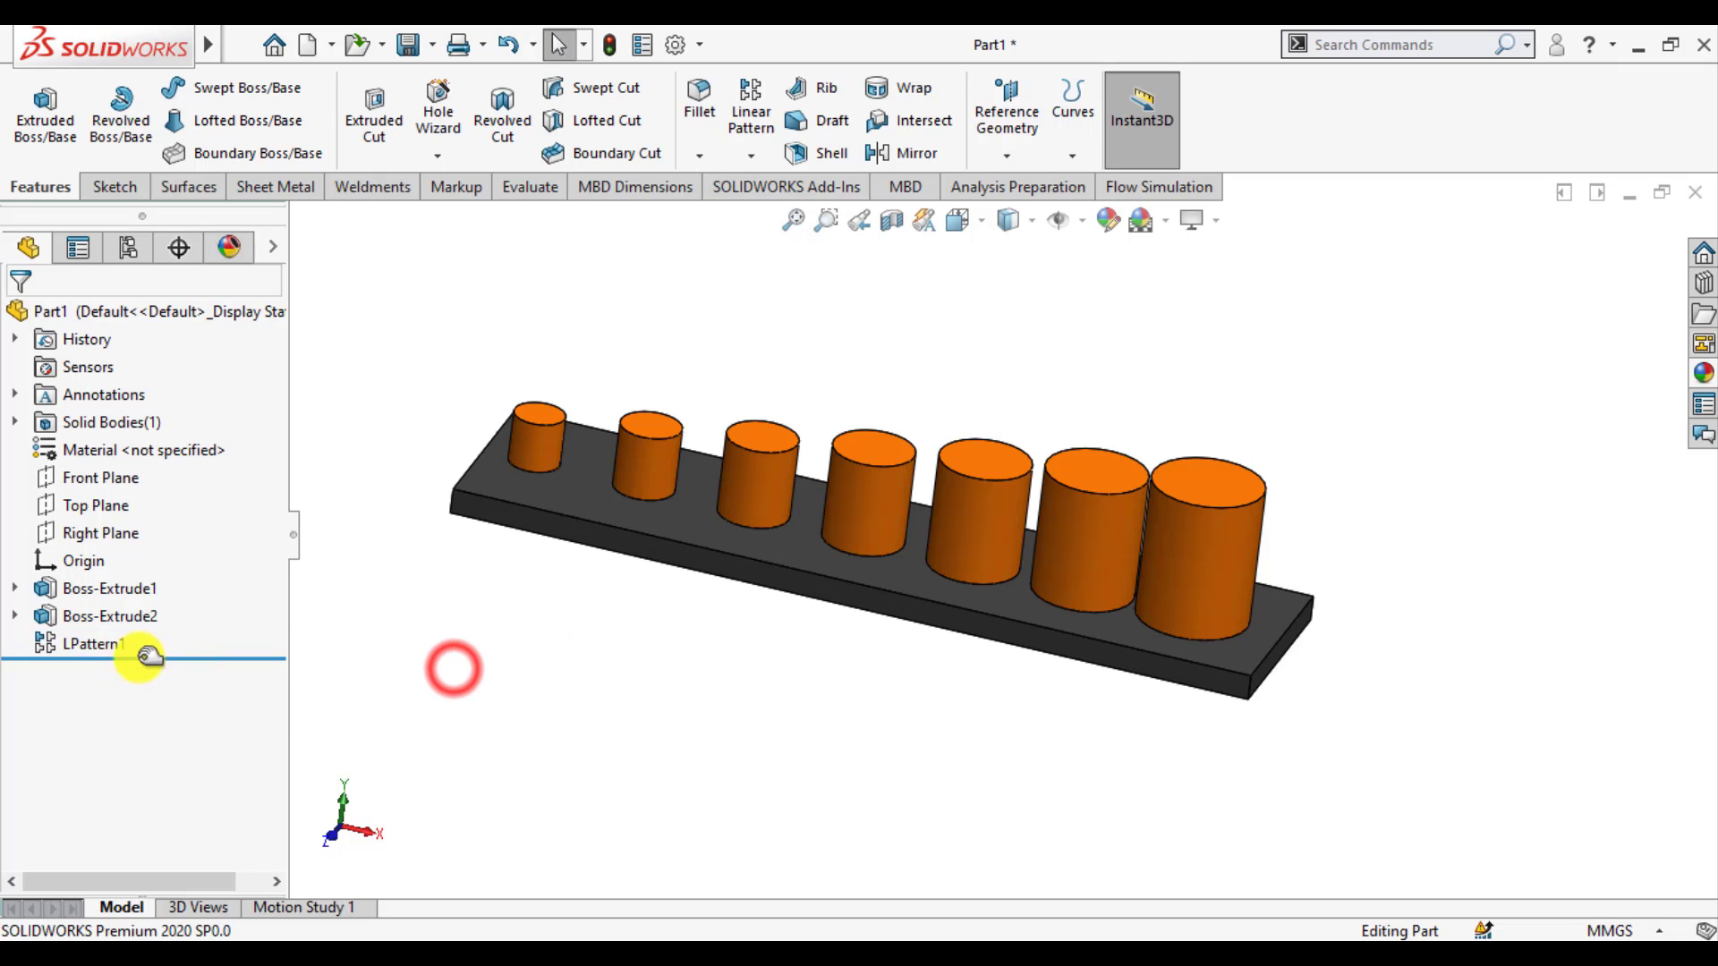
left_click(103, 645)
left_click(128, 565)
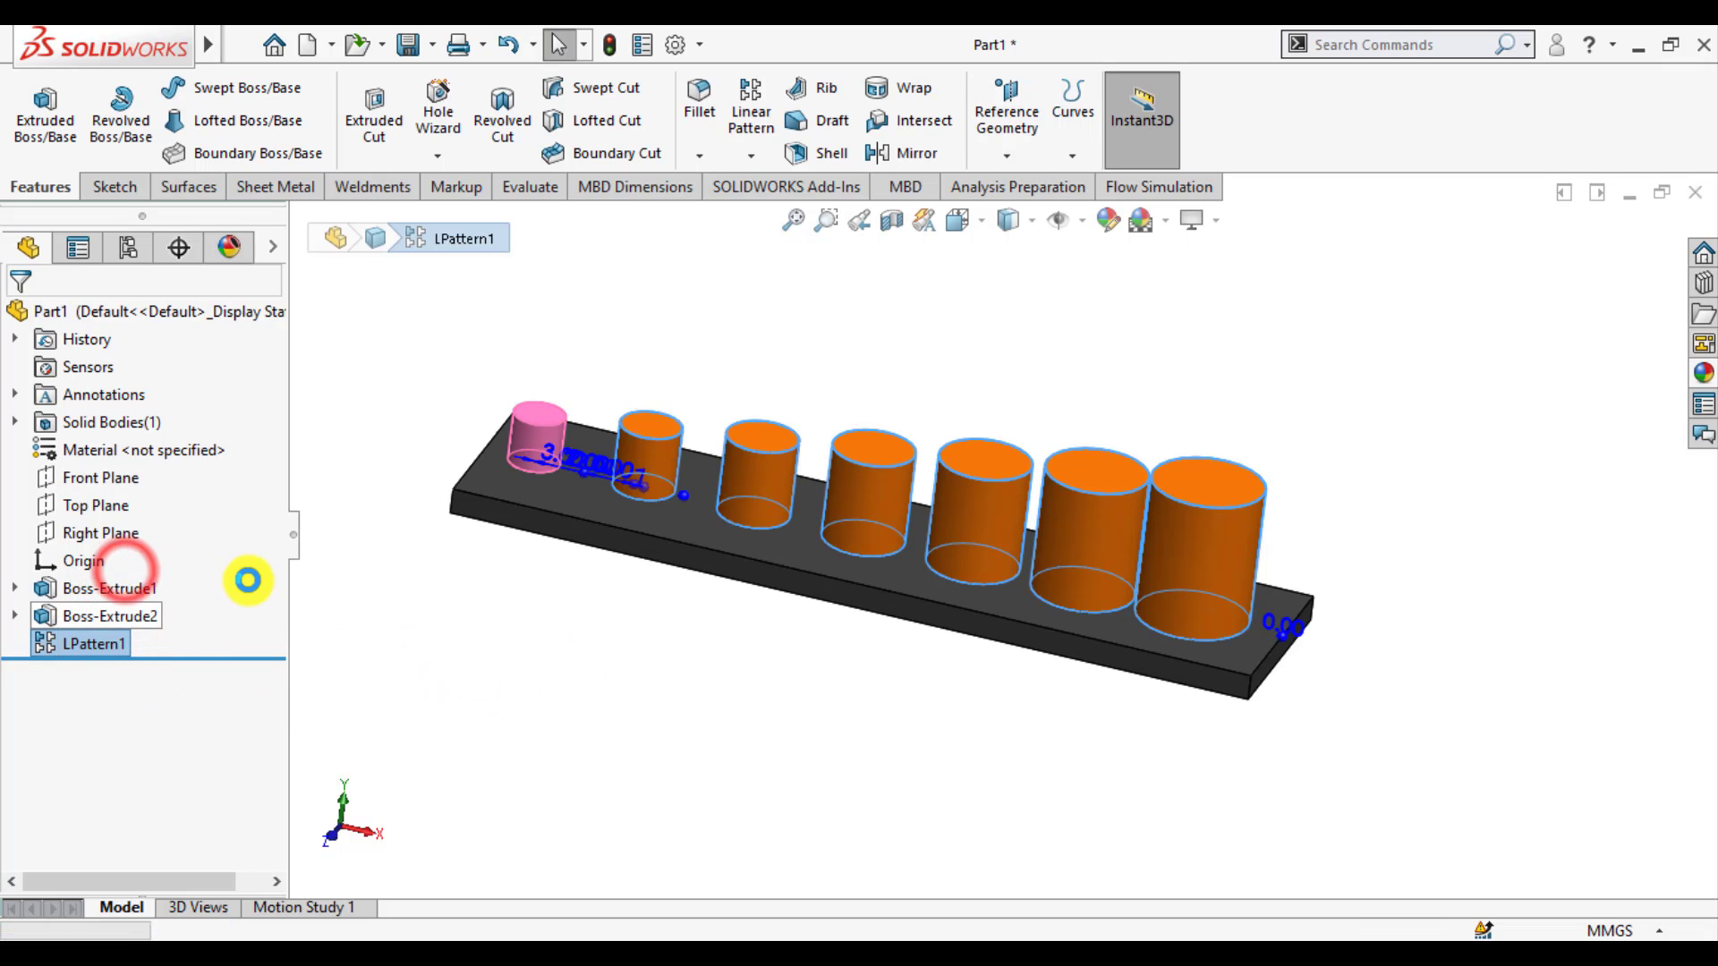
left_click(165, 449)
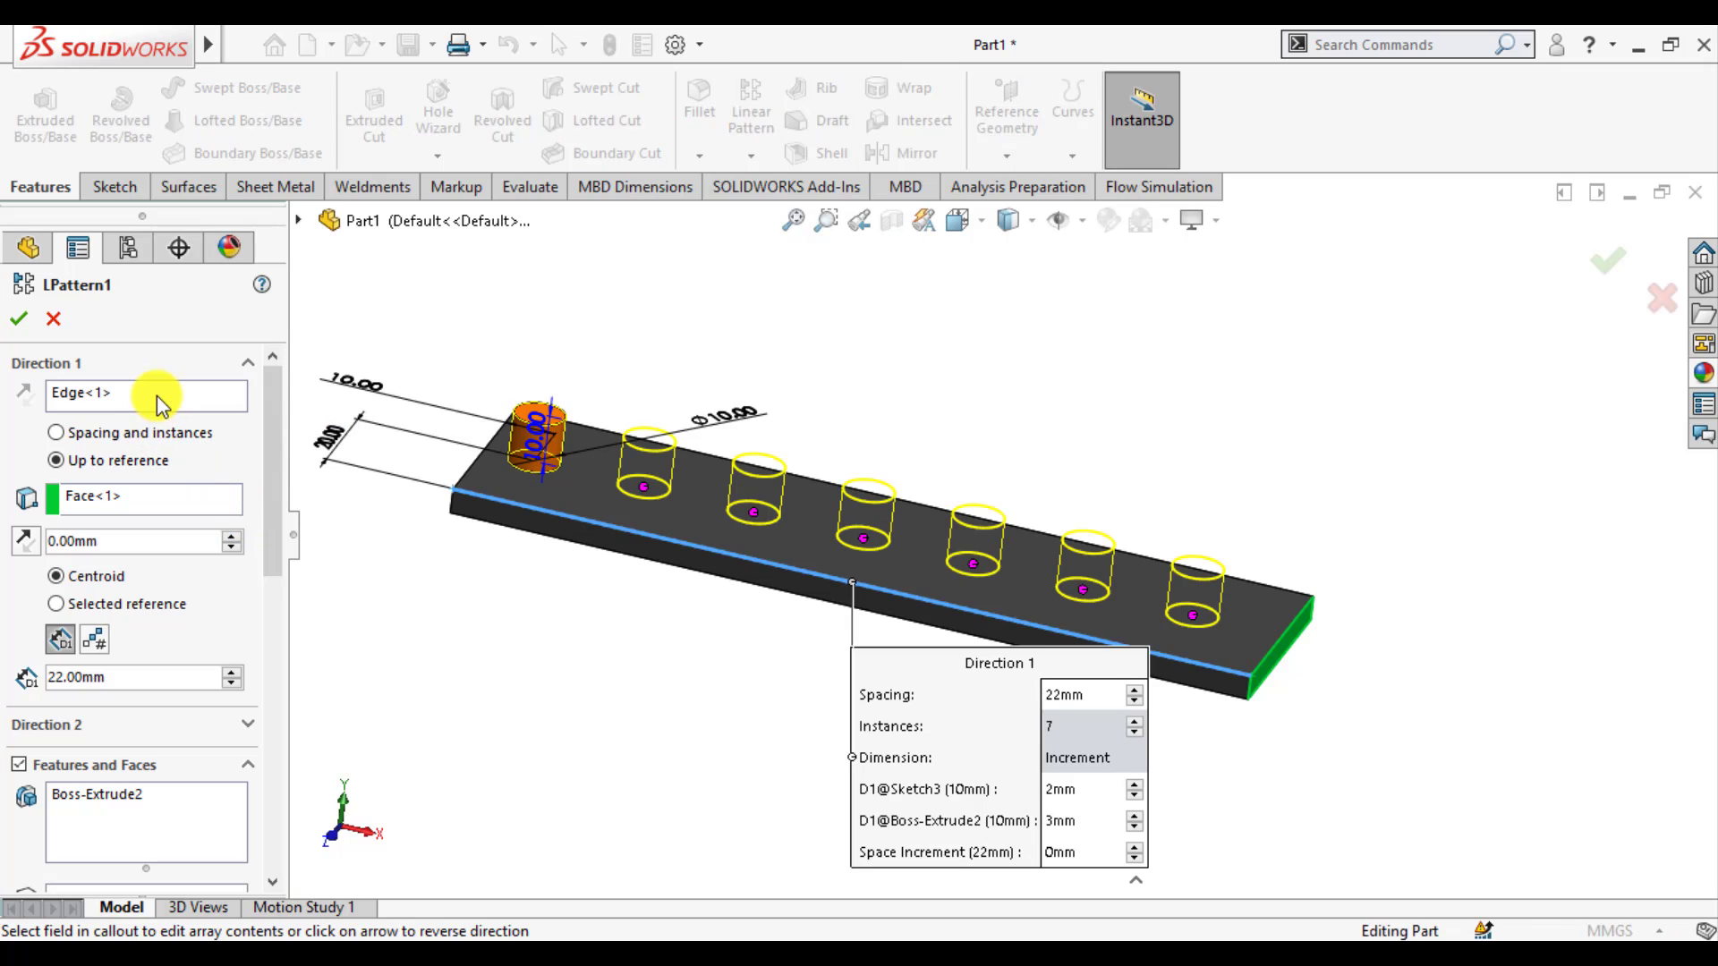
left_click(112, 498)
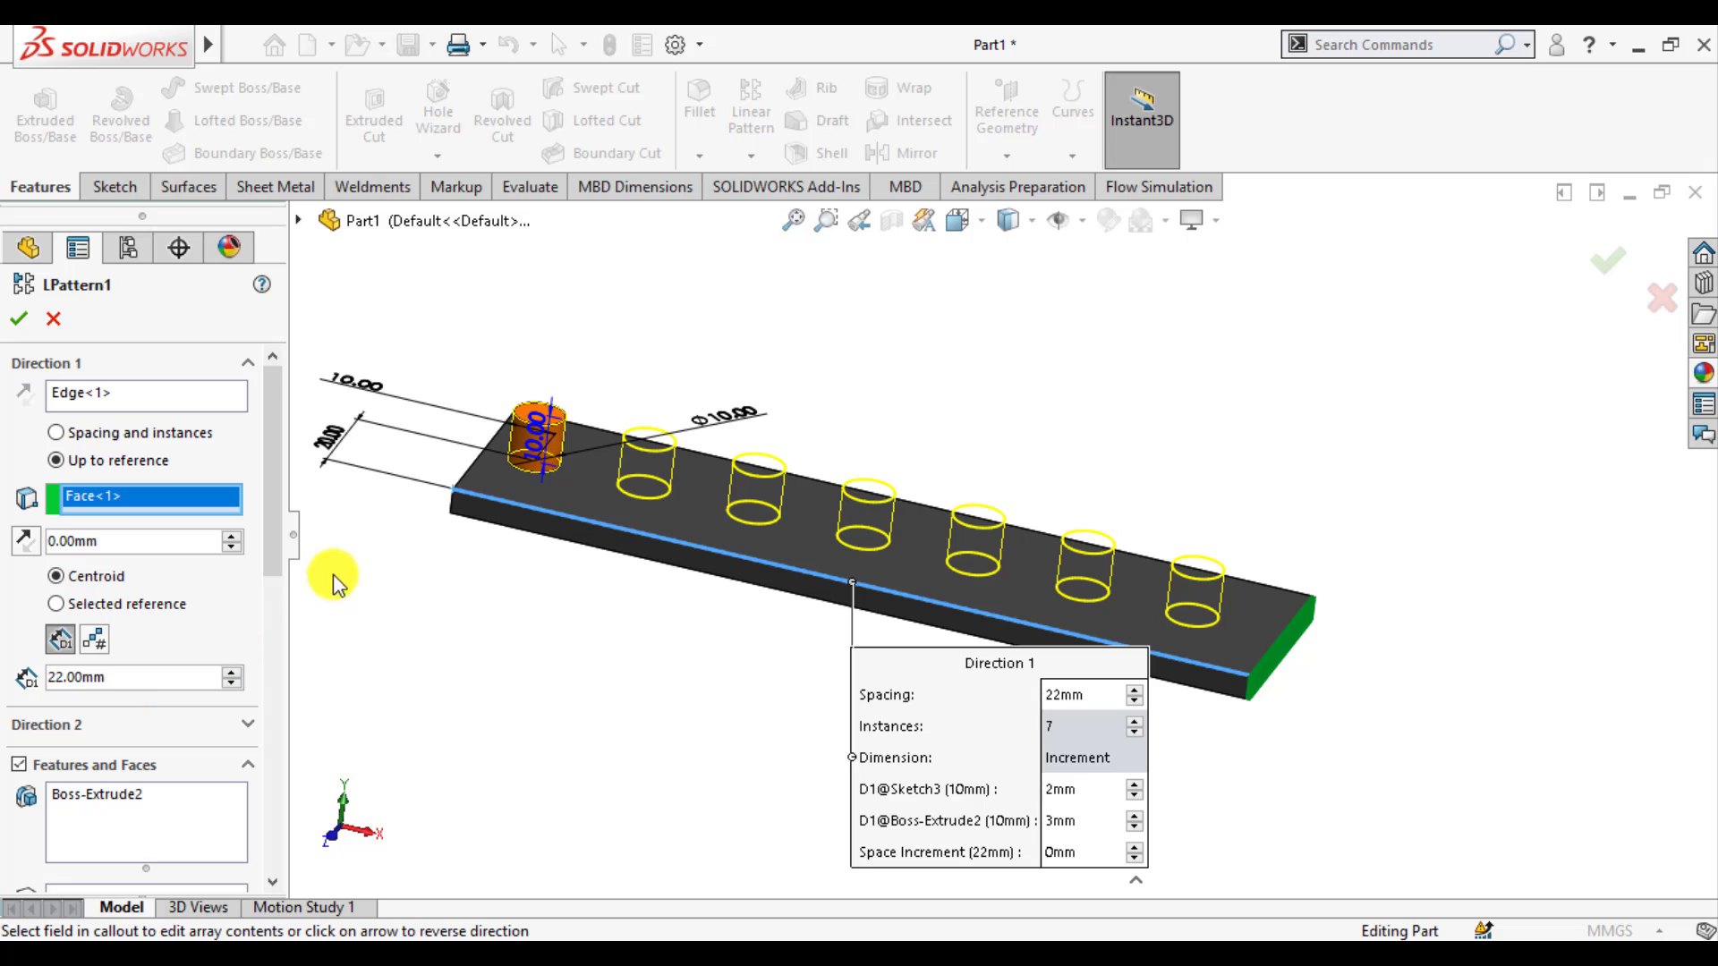
left_click_drag(278, 545, 271, 796)
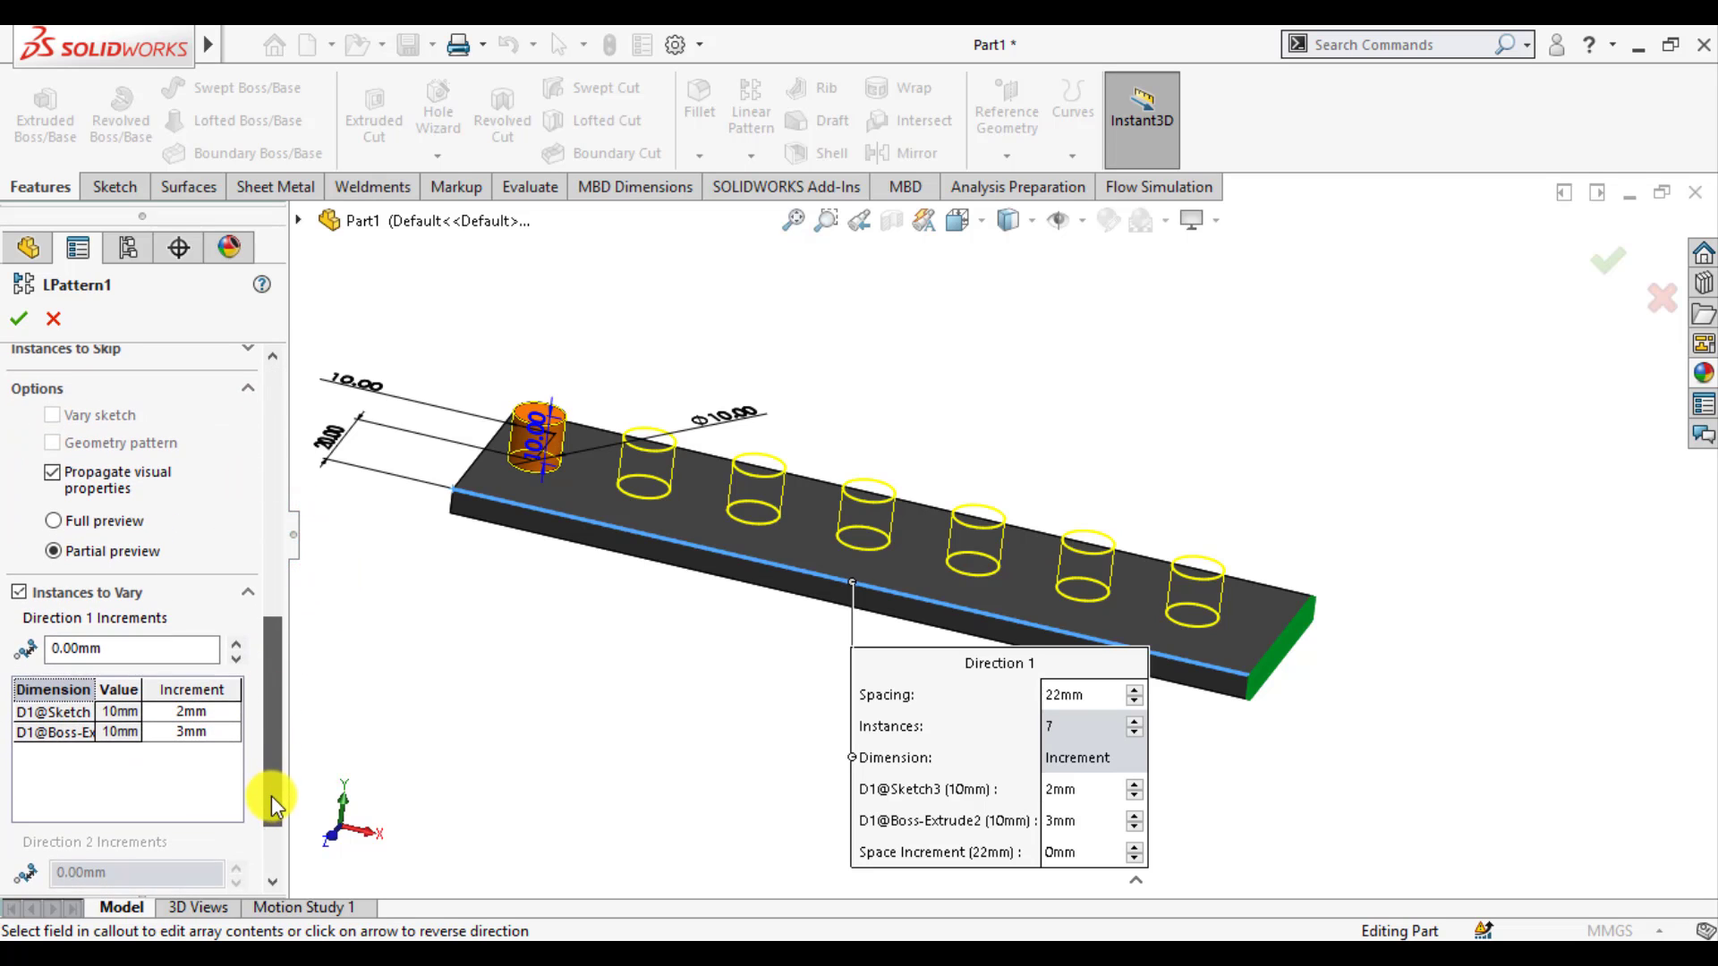
left_click(110, 716)
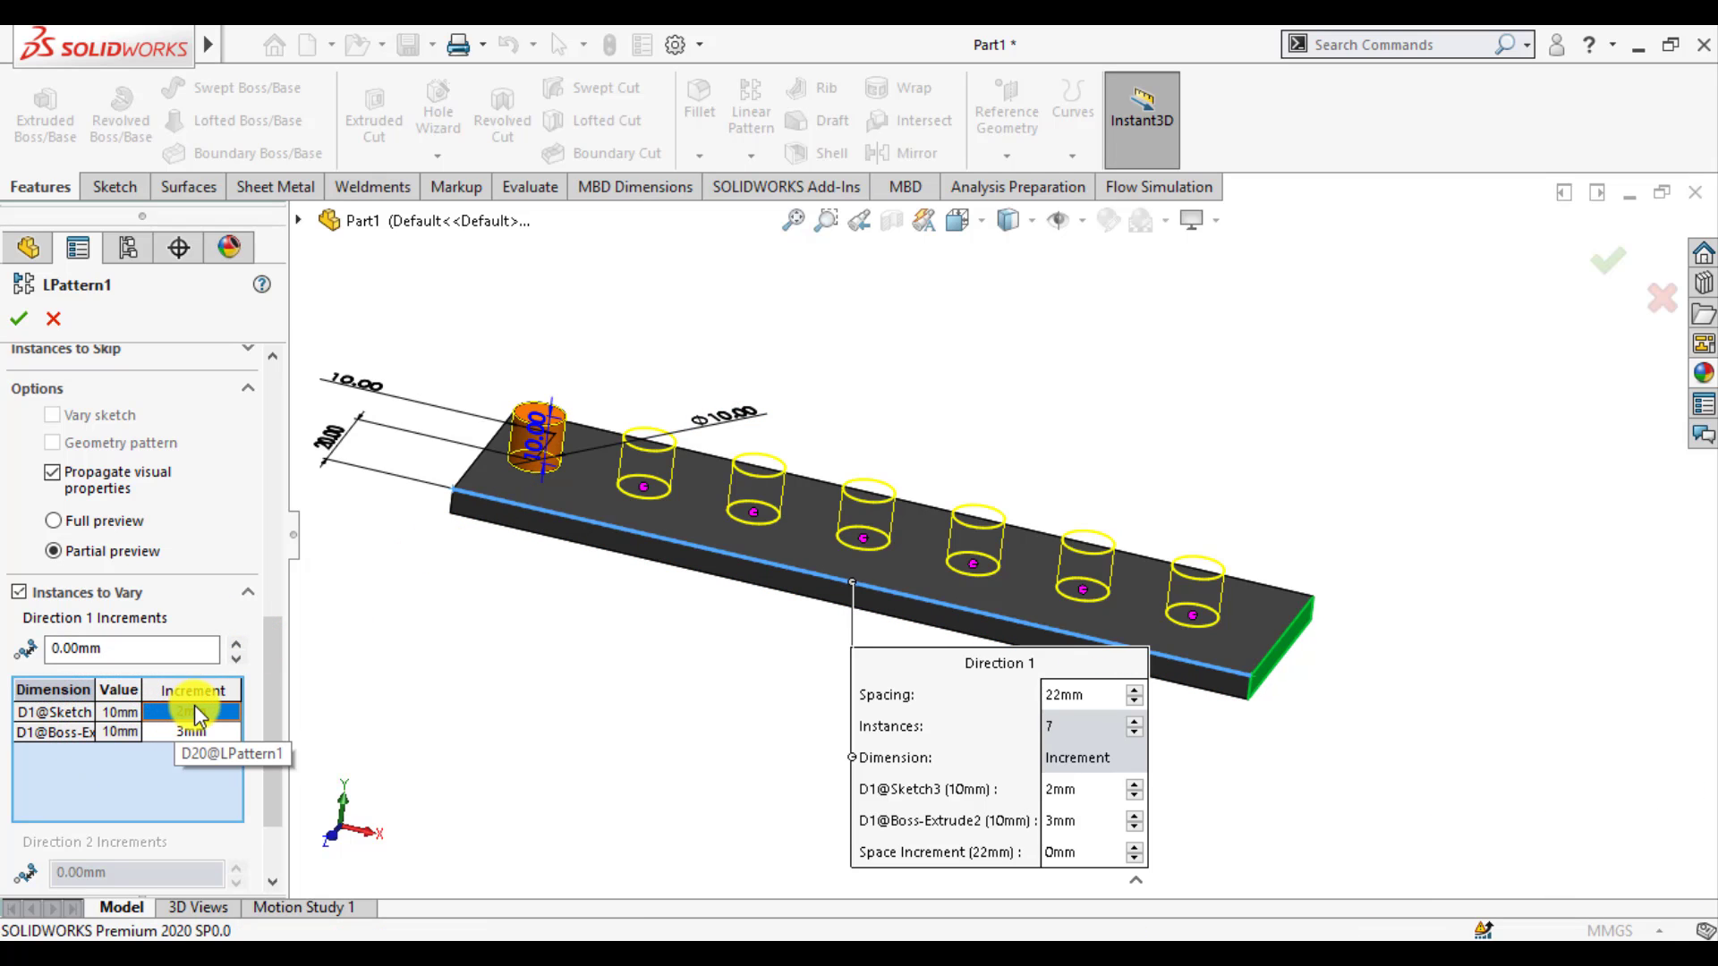
left_click(67, 733)
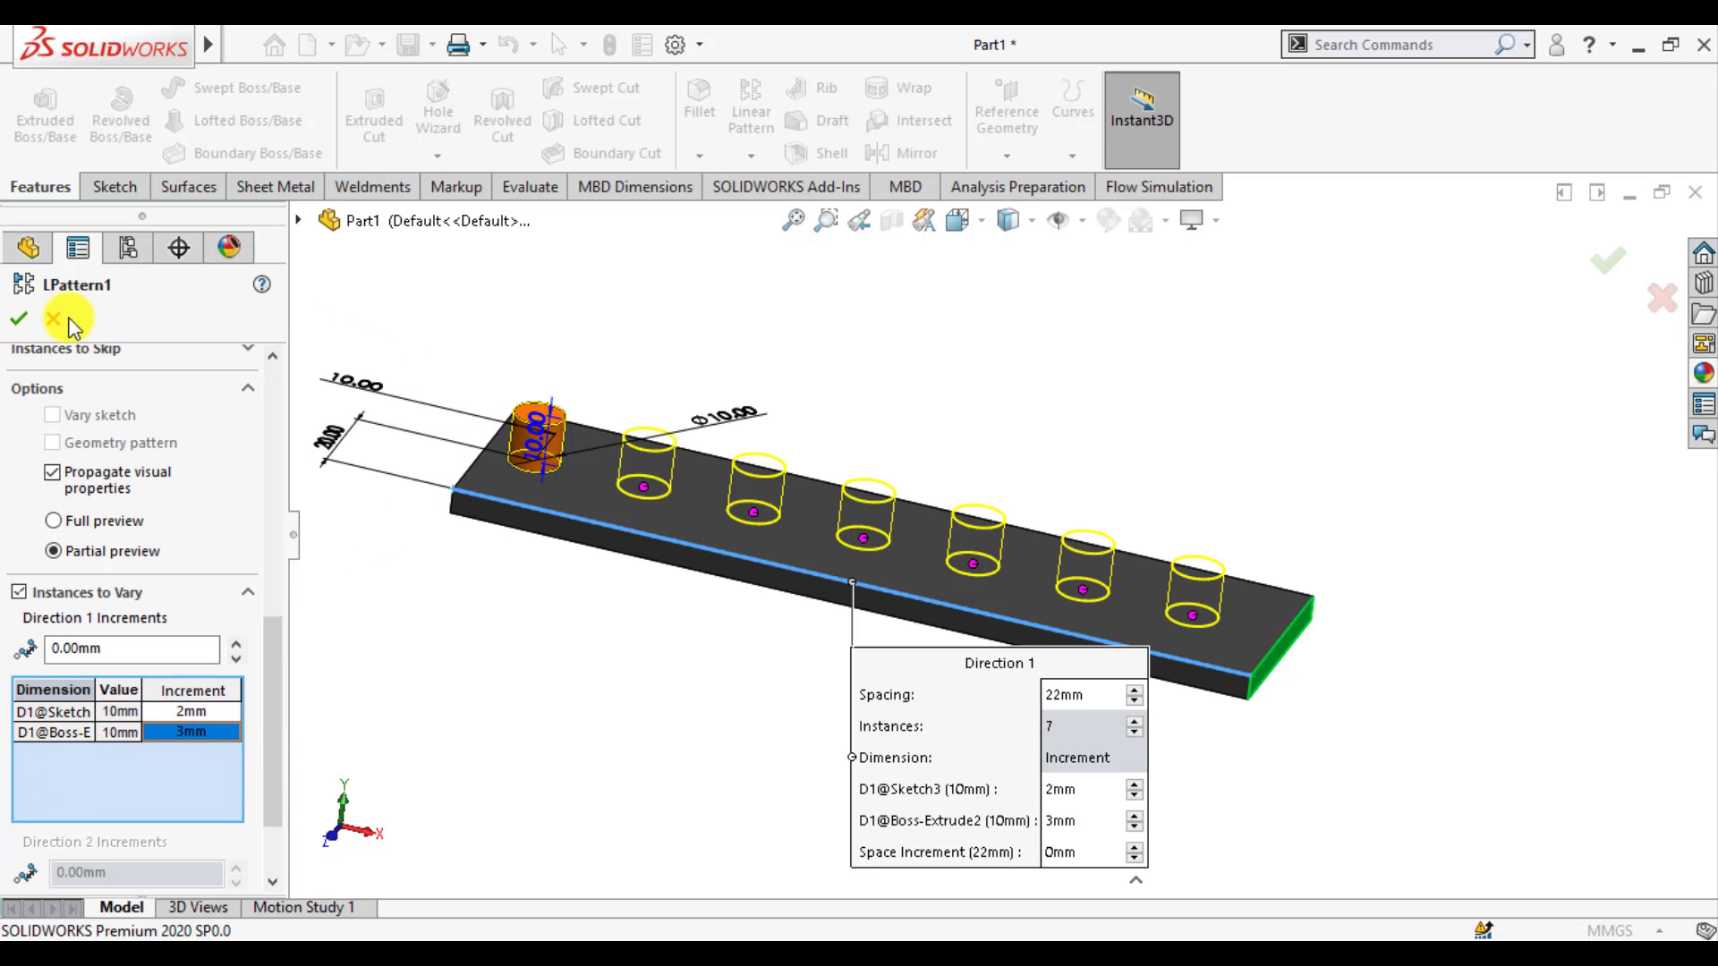
left_click(20, 320)
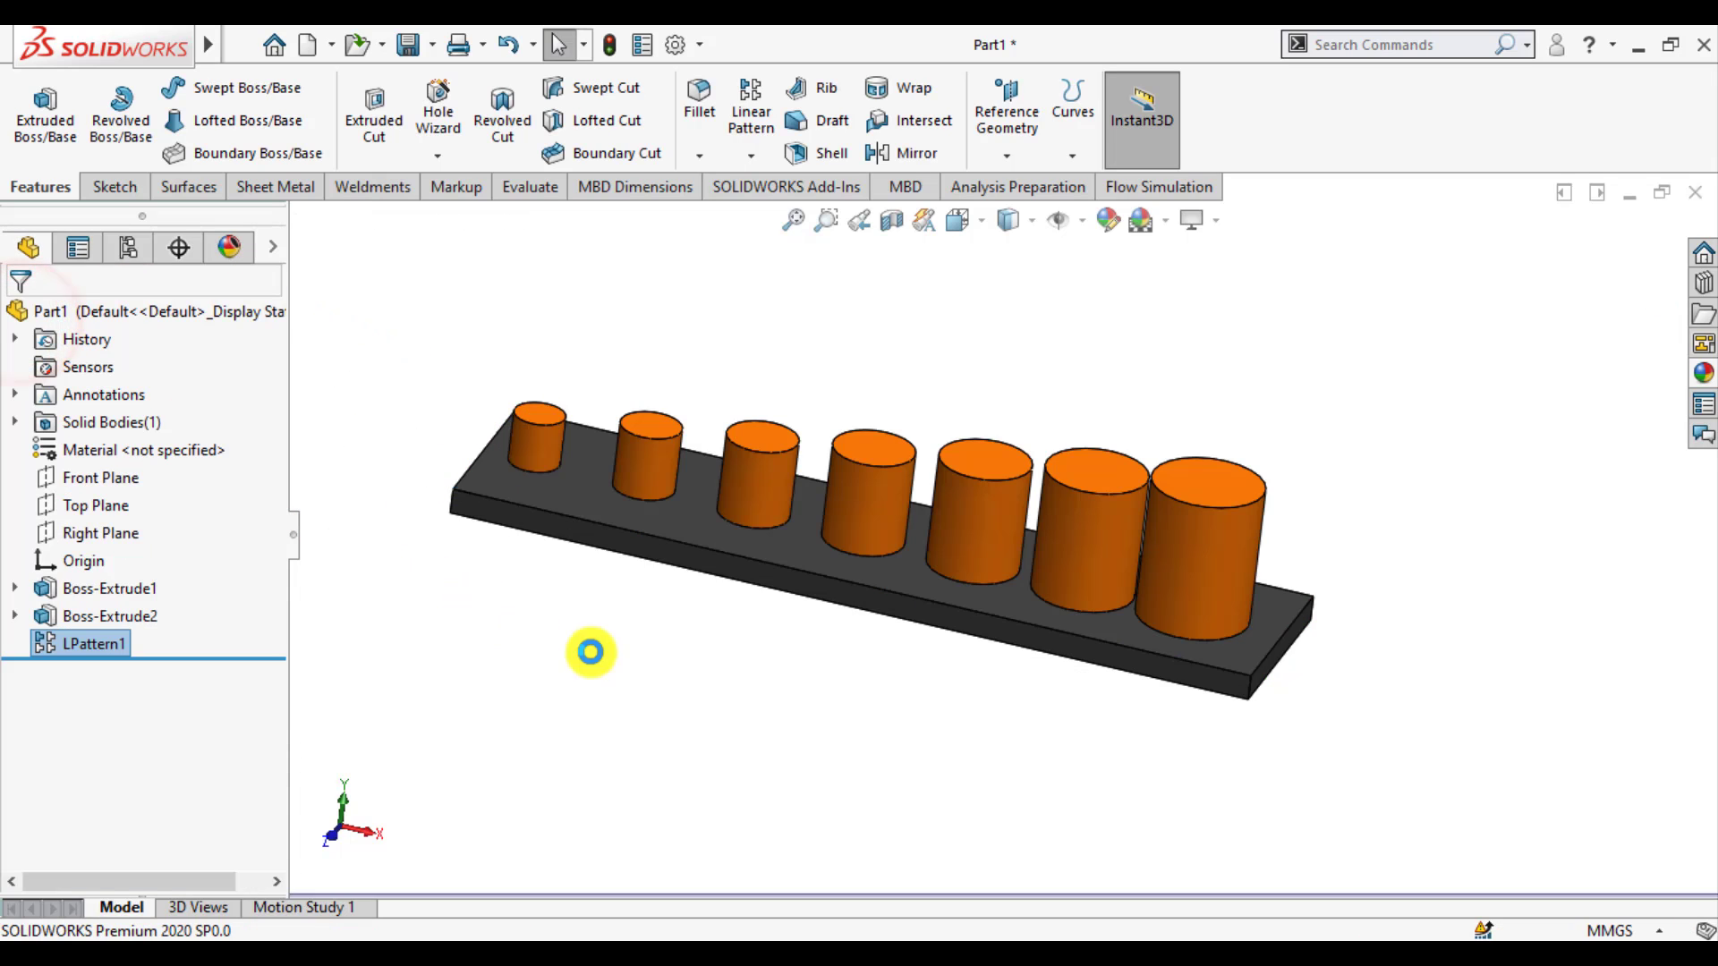
middle_click_drag(732, 685, 834, 418)
scroll(895, 372, "down", 2)
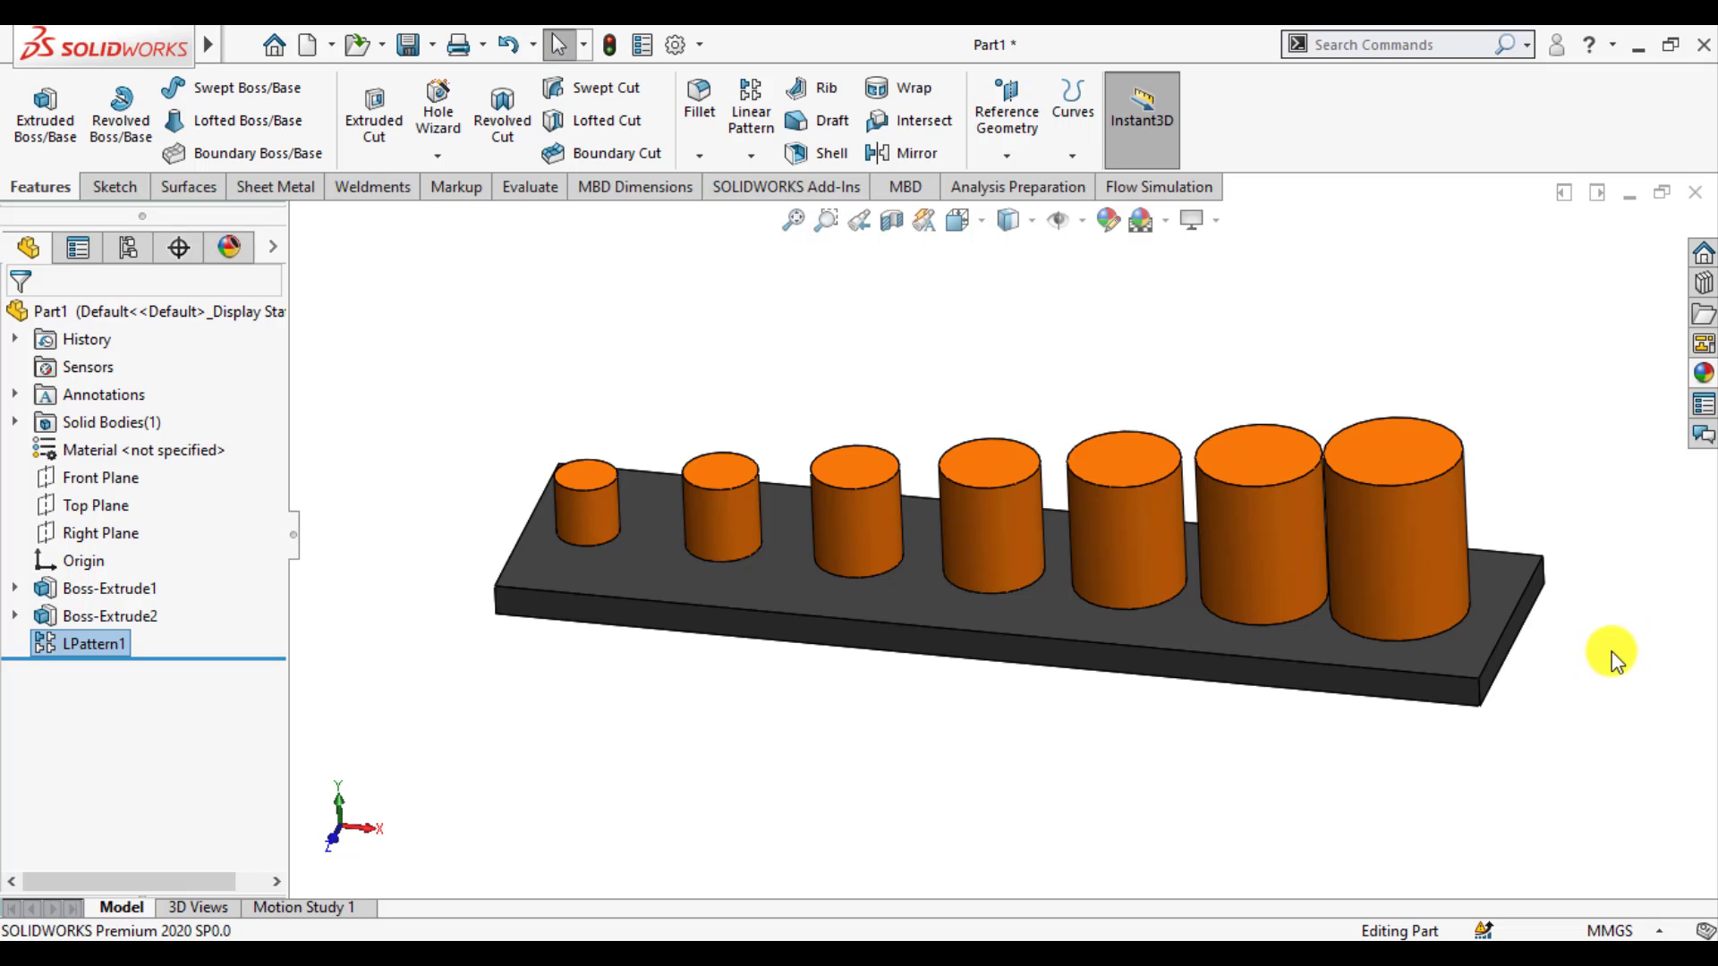
mouse_move(1612, 651)
middle_mouse_down()
mouse_move(1626, 602)
mouse_move(1584, 659)
mouse_move(1593, 624)
mouse_move(1560, 652)
mouse_move(1522, 652)
mouse_move(1587, 587)
mouse_move(1587, 629)
mouse_move(1591, 597)
mouse_move(1603, 606)
mouse_move(1572, 652)
mouse_move(1533, 660)
mouse_move(1621, 594)
mouse_move(1638, 633)
mouse_move(1602, 631)
middle_mouse_up()
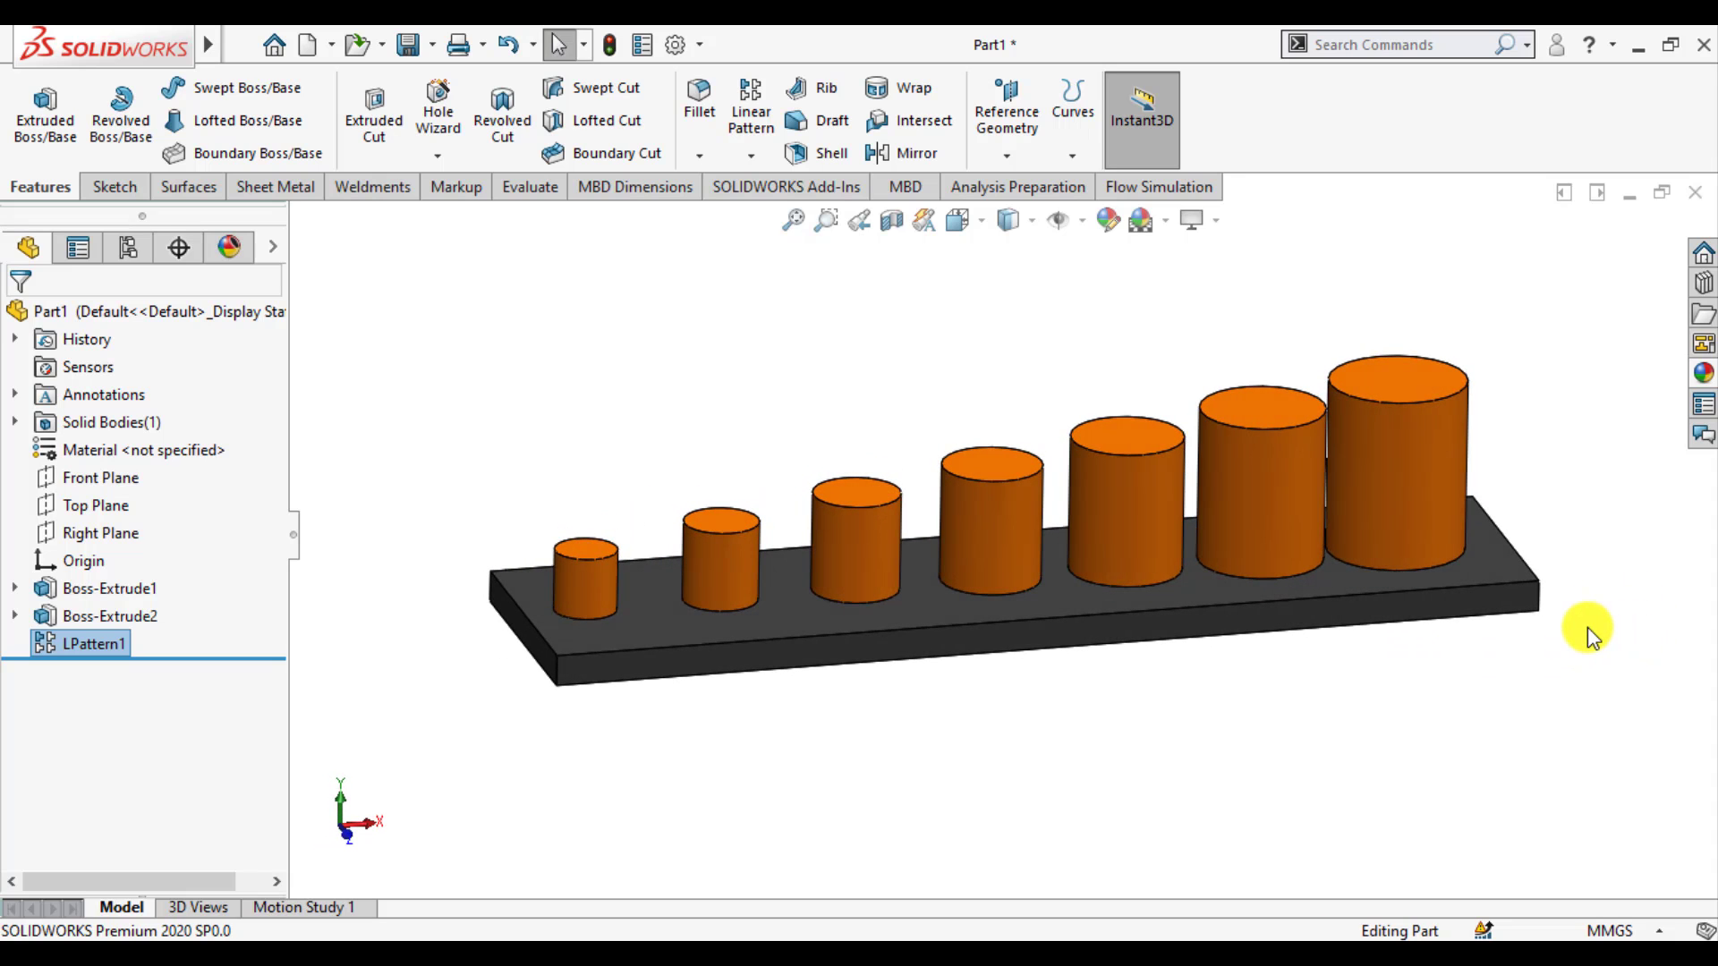